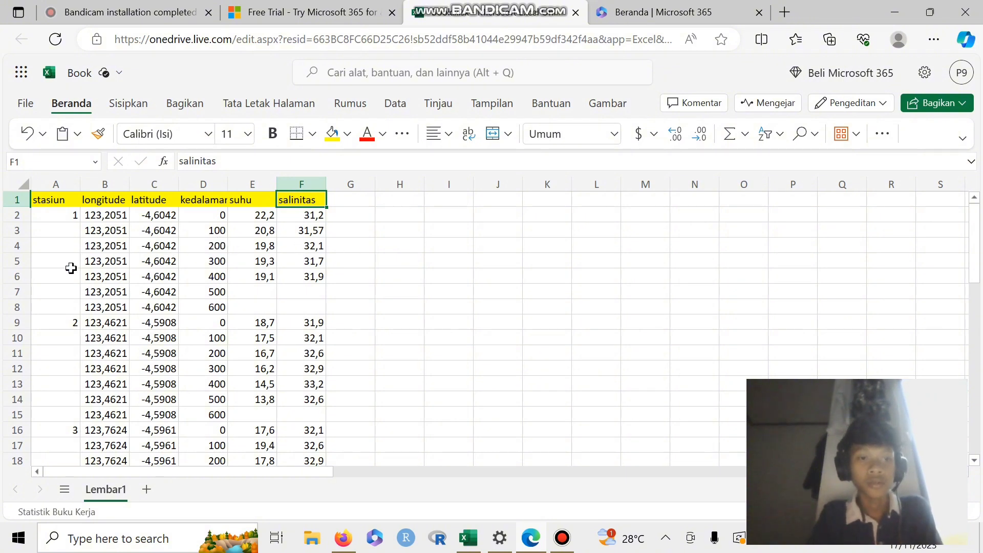
Review the station, longitude, latitude, depth, temperature and salinity data in the worksheet
{"action": "scroll", "coordinate": [86, 295], "scroll_direction": "down", "scroll_amount": 1}
{"action": "scroll", "coordinate": [86, 296], "scroll_direction": "down", "scroll_amount": 4}
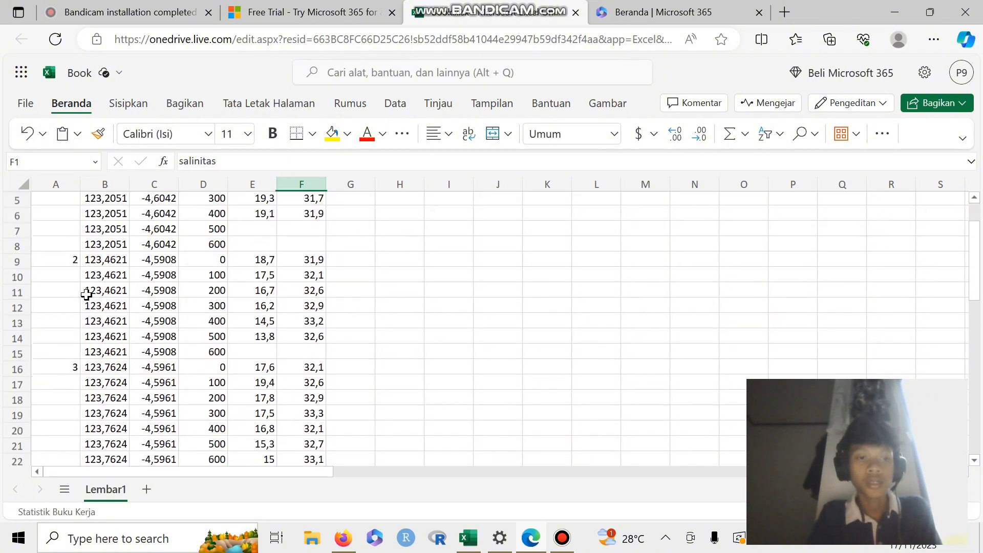
{"action": "scroll", "coordinate": [87, 296], "scroll_direction": "up", "scroll_amount": 4}
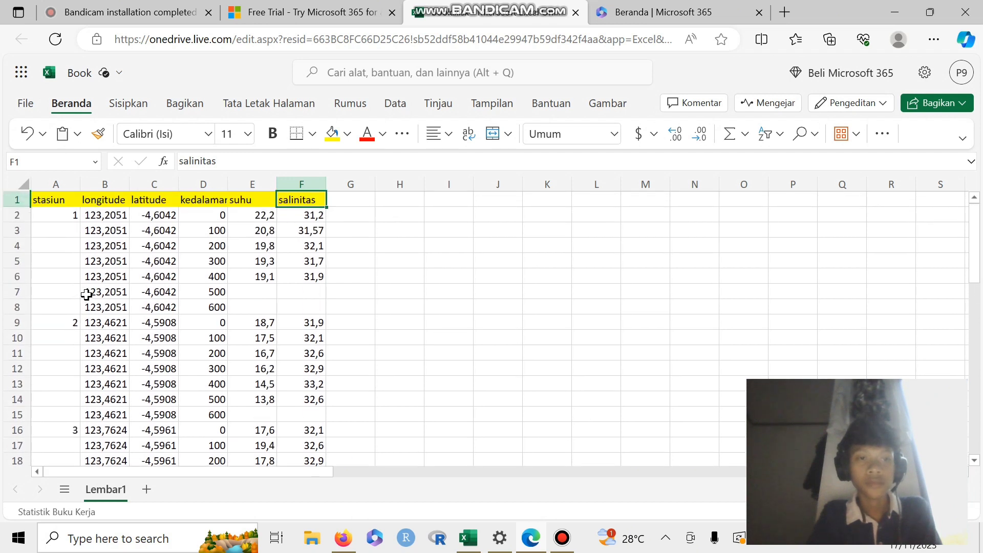
{"action": "scroll", "coordinate": [86, 295], "scroll_direction": "down", "scroll_amount": 1}
{"action": "scroll", "coordinate": [77, 324], "scroll_direction": "down", "scroll_amount": 2}
{"action": "scroll", "coordinate": [76, 325], "scroll_direction": "up", "scroll_amount": 3}
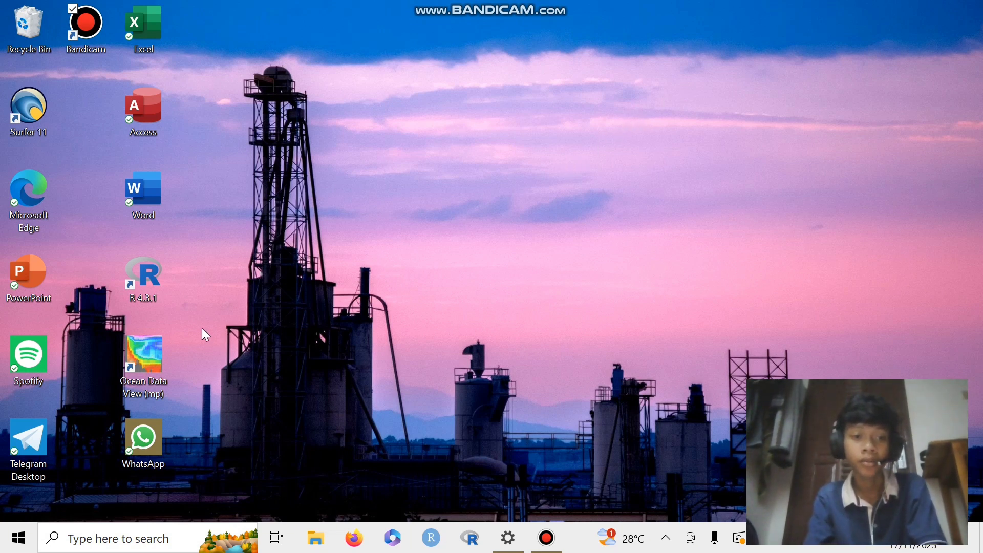
Launch Ocean Data View and create a new collection named WoceCTD in the ewoce_WoceCTD folder, overwriting the existing collection
{"action": "left_click", "coordinate": [159, 362]}
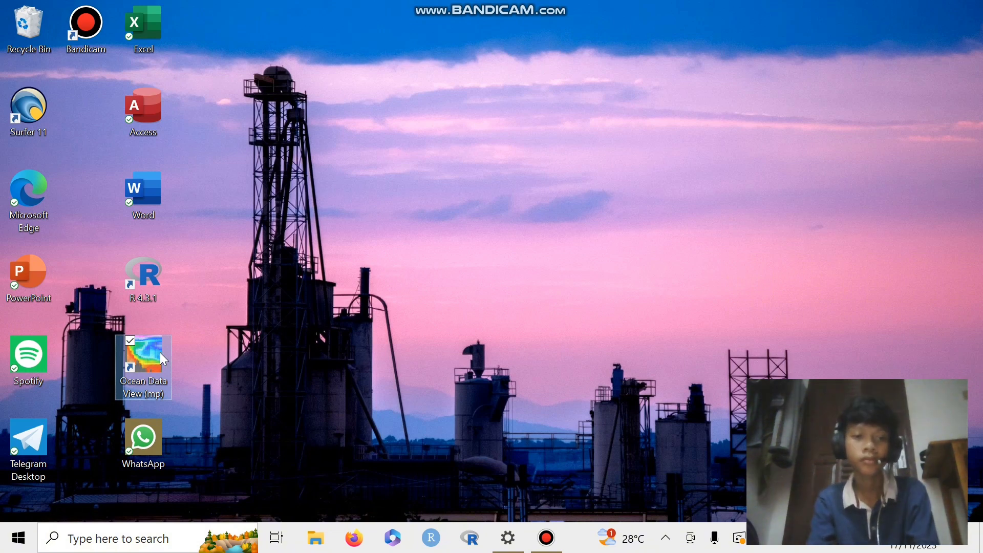
{"action": "double_click", "coordinate": [160, 352]}
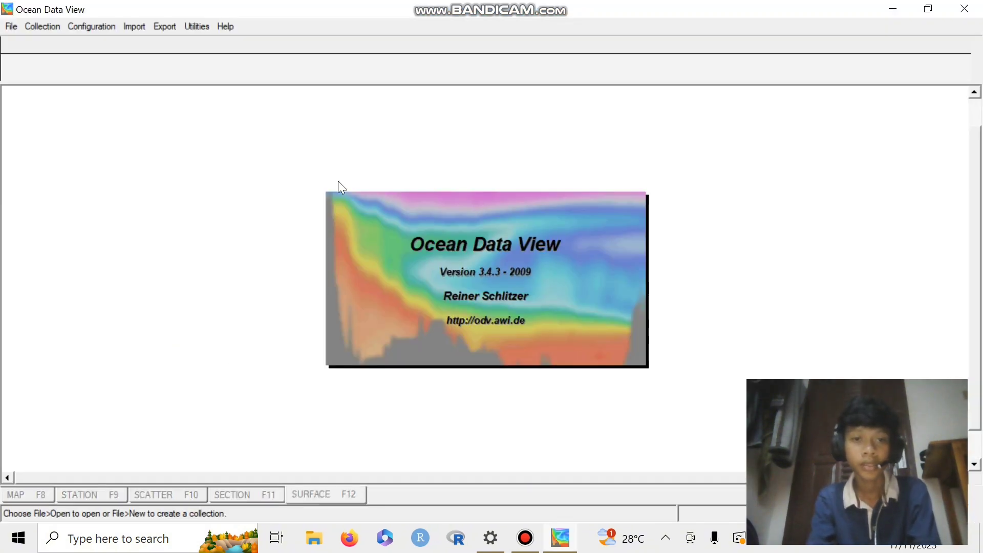
{"action": "left_click", "coordinate": [11, 27]}
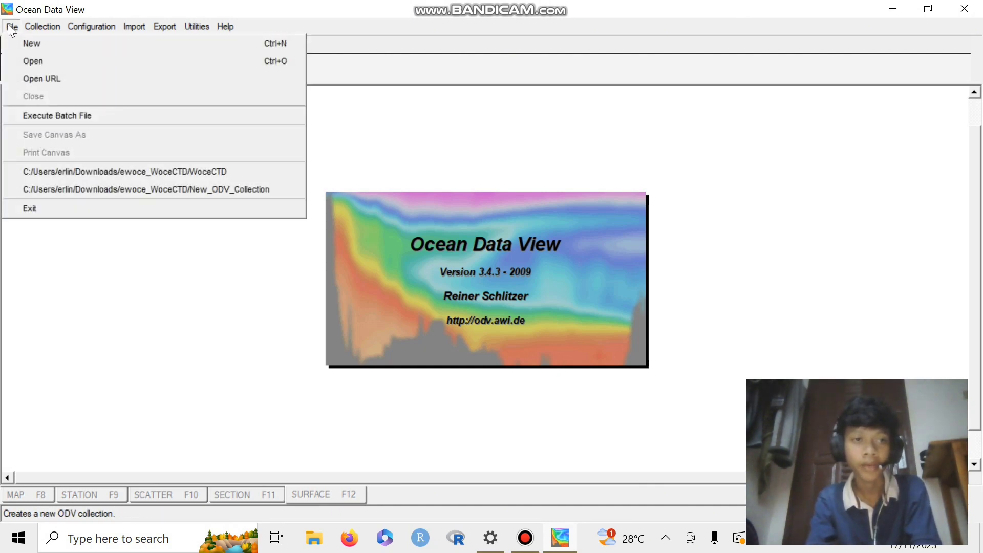
{"action": "left_click", "coordinate": [47, 43]}
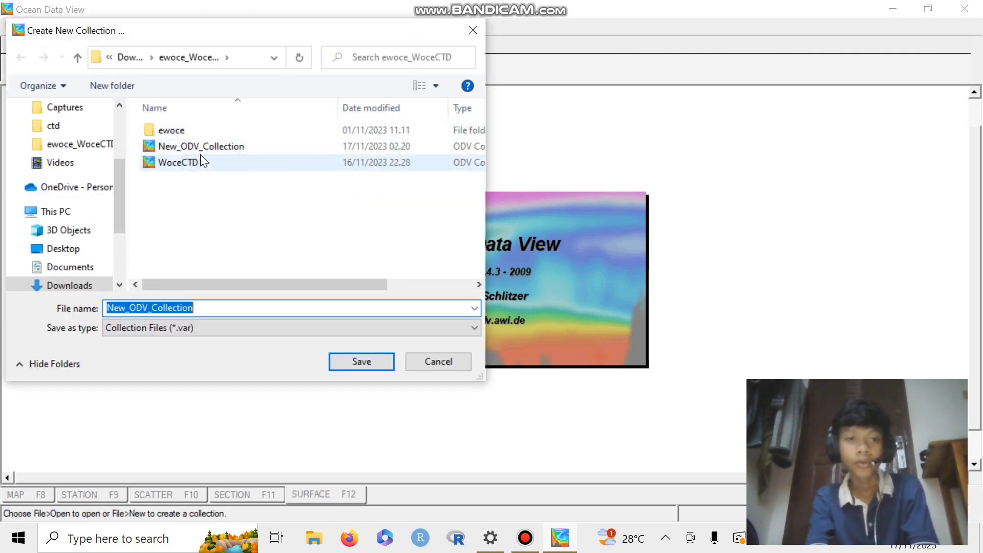
{"action": "left_click", "coordinate": [201, 157]}
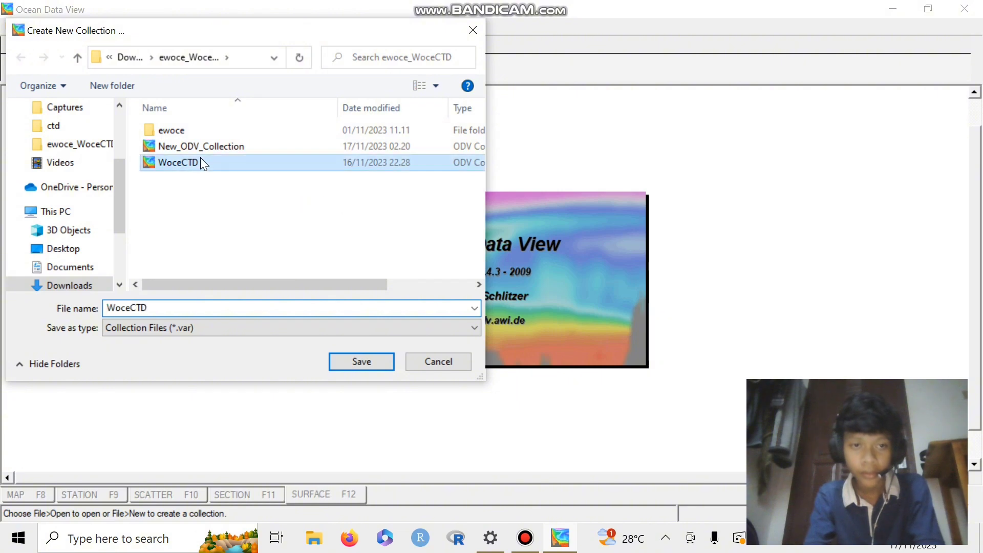
{"action": "left_click", "coordinate": [351, 359]}
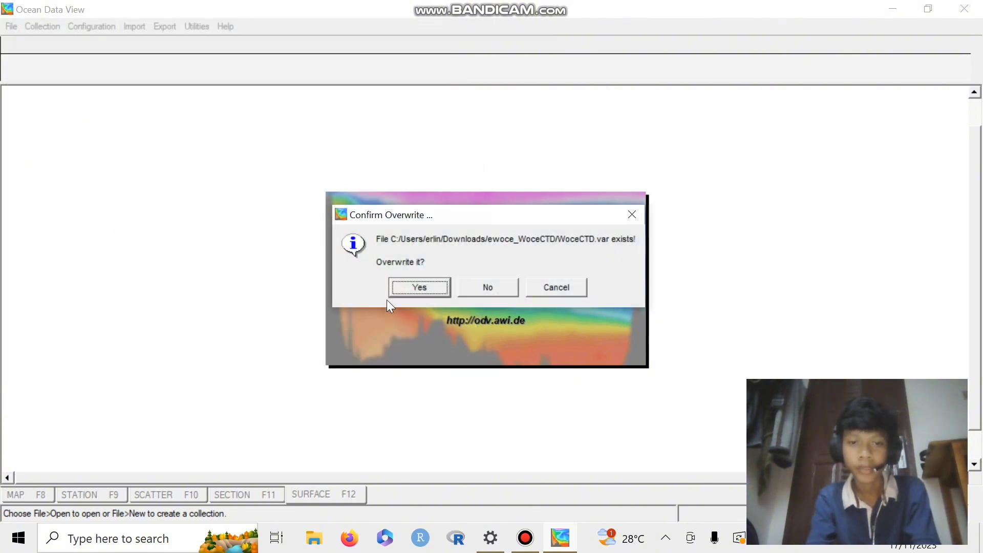
{"action": "left_click", "coordinate": [400, 286]}
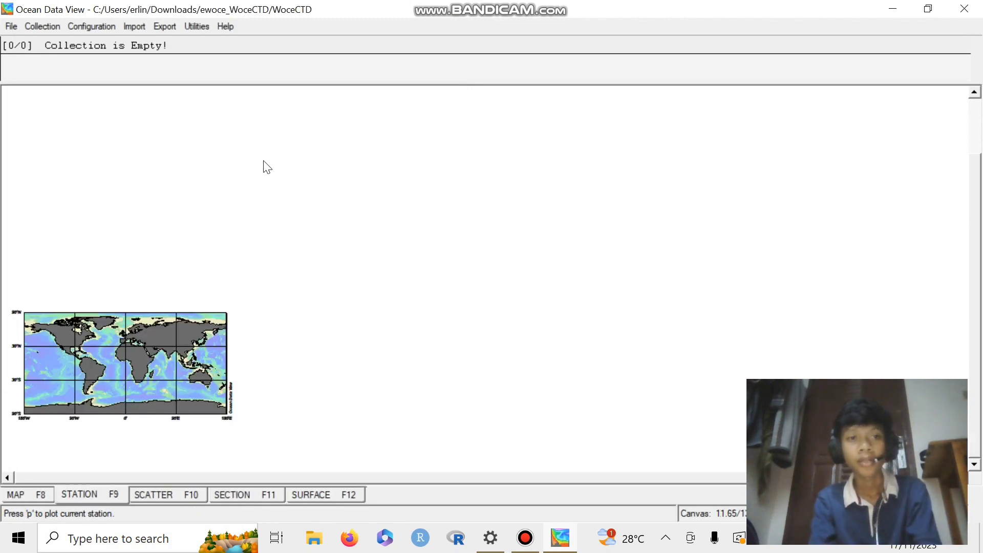
Import the kordinat file from Documents as an ODV spreadsheet, accepting TAB separation, header line 1 and first data line 2
{"action": "left_click", "coordinate": [140, 25]}
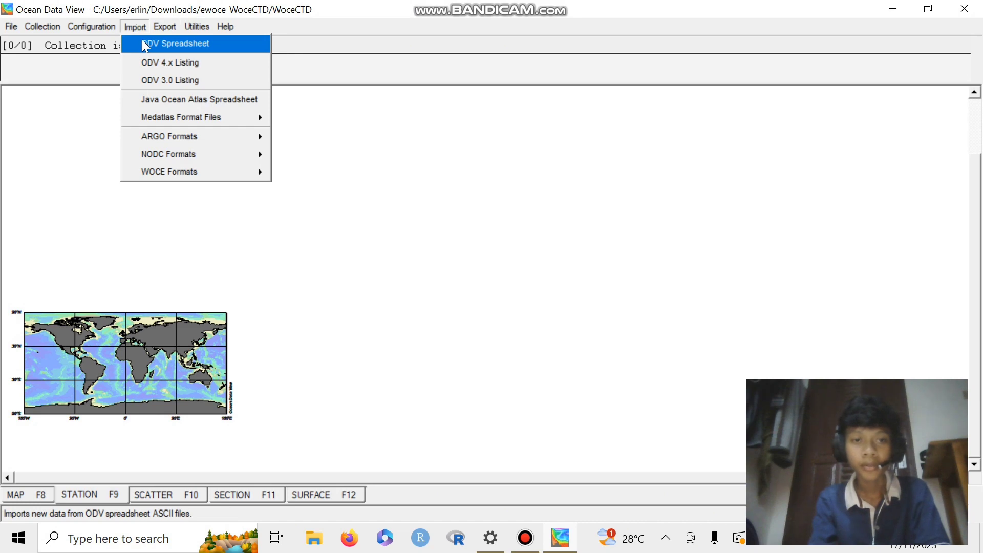
{"action": "left_click", "coordinate": [145, 45]}
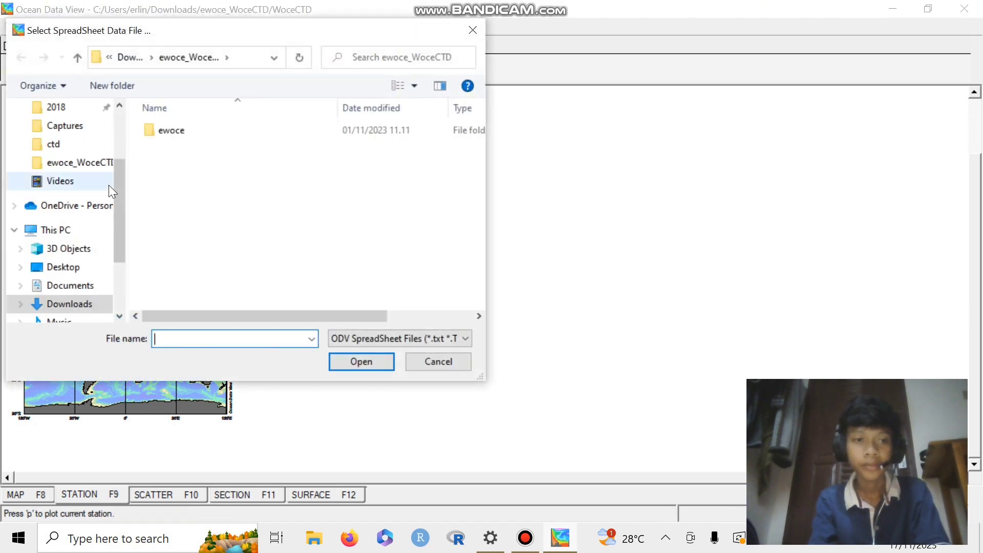
{"action": "left_click_drag", "start_coordinate": [119, 210], "coordinate": [119, 235]}
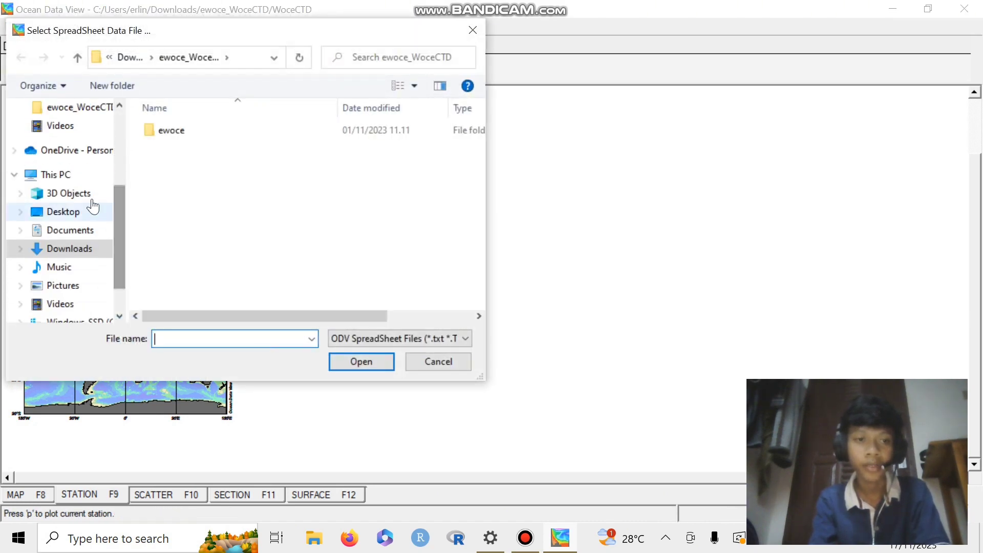
{"action": "left_click", "coordinate": [77, 232]}
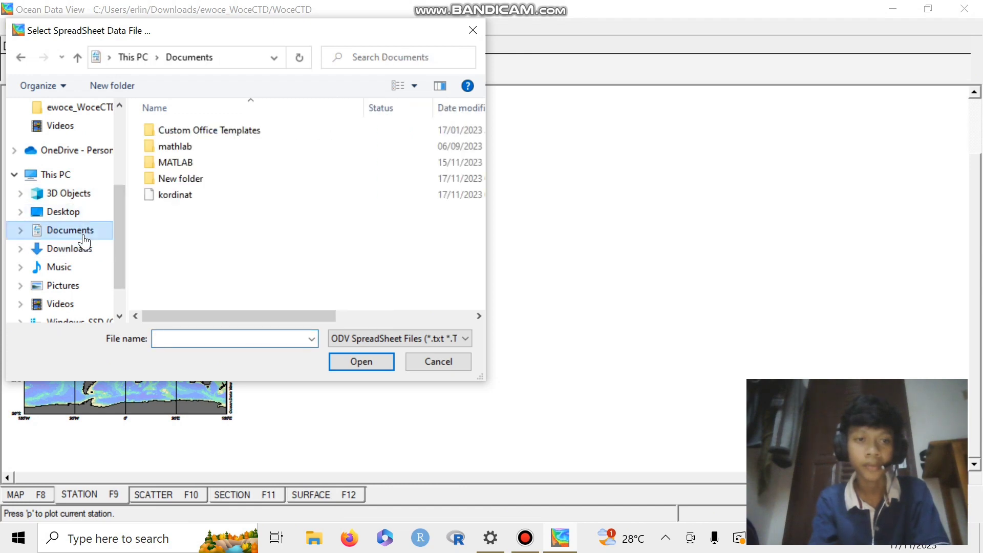
{"action": "left_click", "coordinate": [182, 191]}
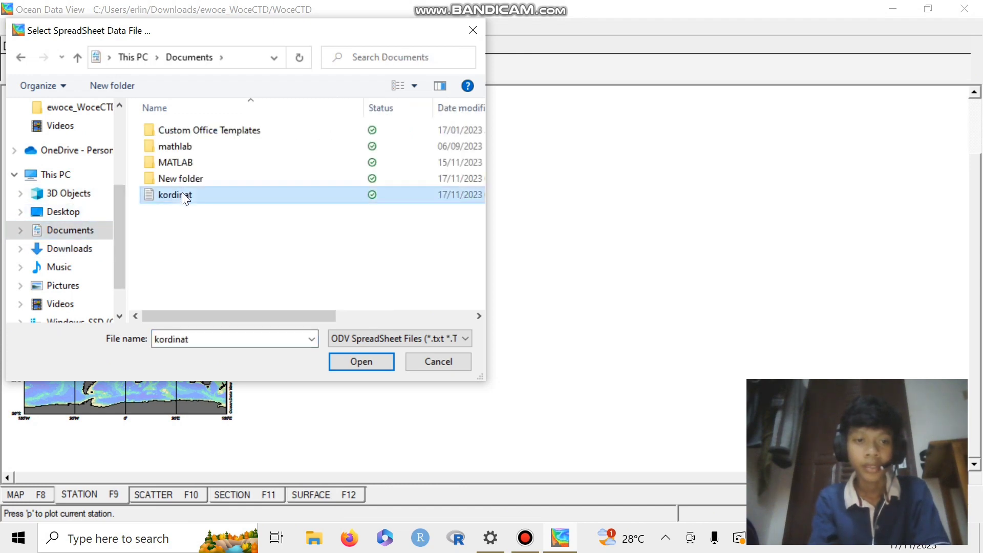
{"action": "left_click", "coordinate": [353, 363]}
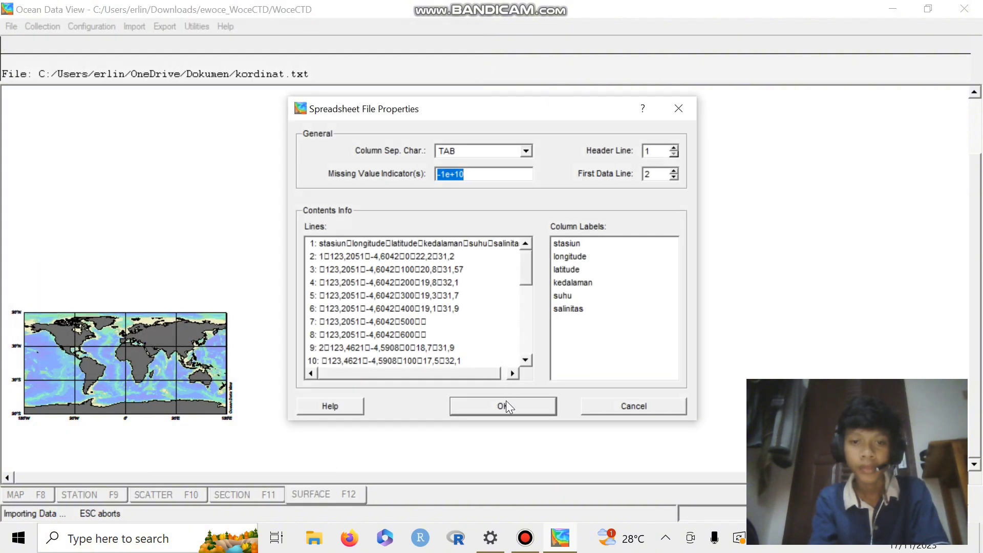
{"action": "left_click", "coordinate": [502, 405]}
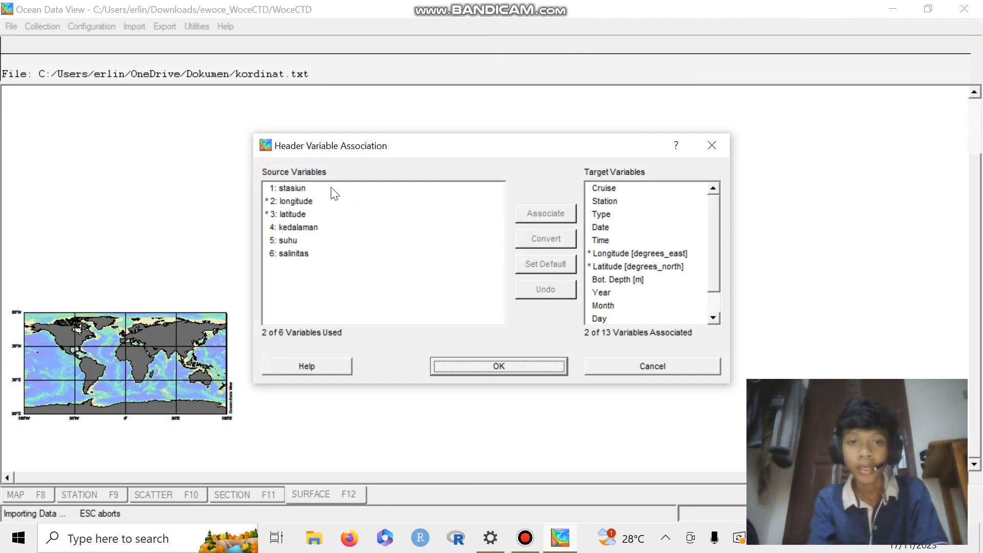
Associate the source variable stasiun with the Station header variable and accept the header associations
{"action": "left_click", "coordinate": [284, 189]}
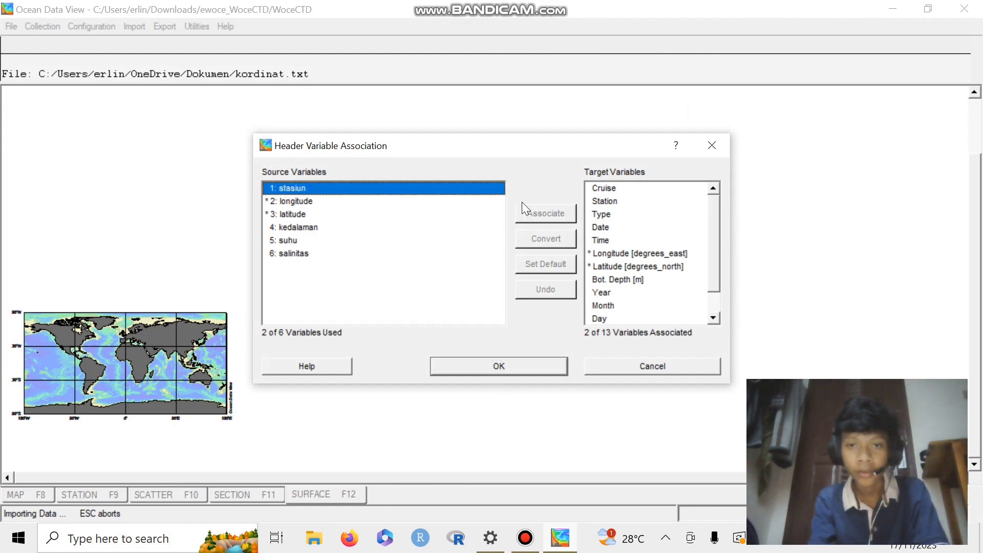
{"action": "left_click", "coordinate": [610, 203]}
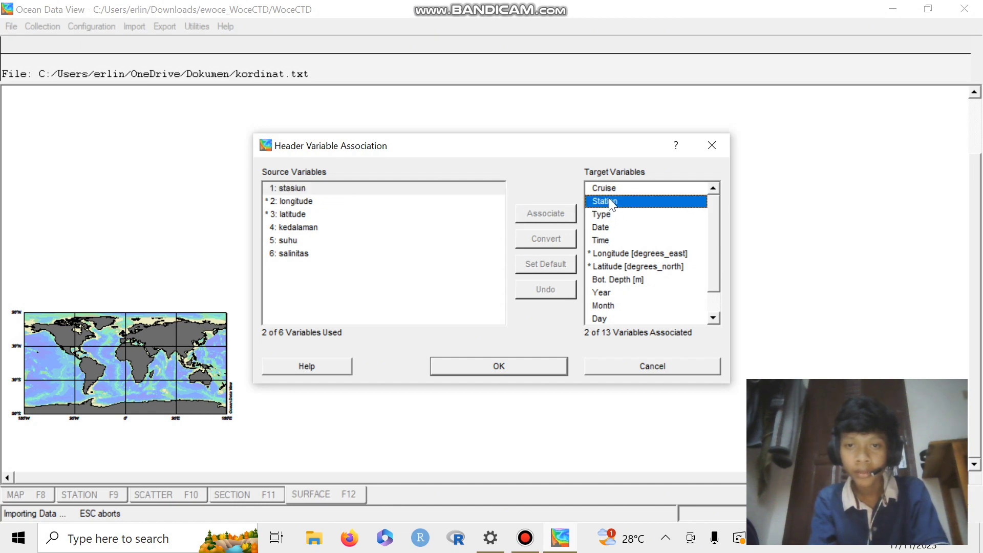
{"action": "left_click", "coordinate": [551, 212]}
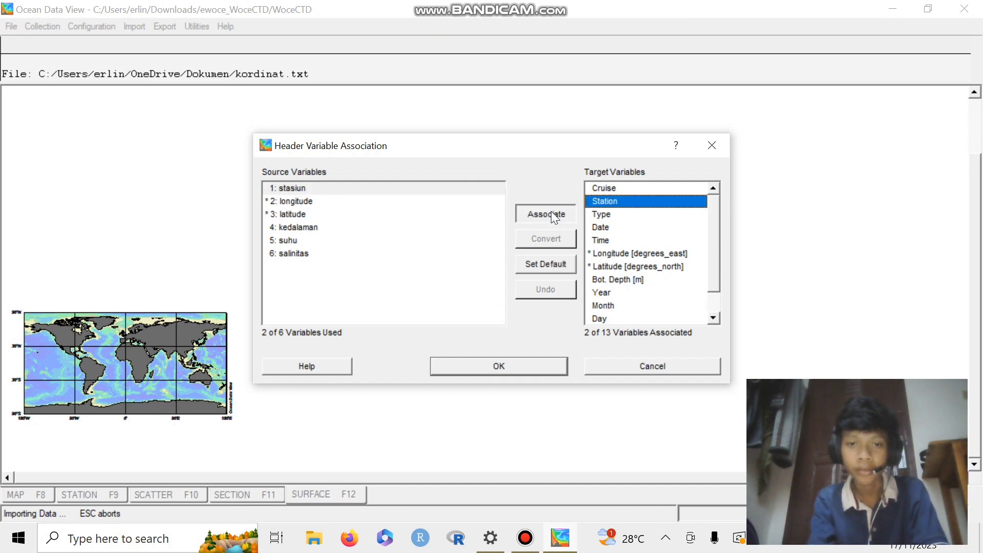
{"action": "left_click", "coordinate": [484, 364]}
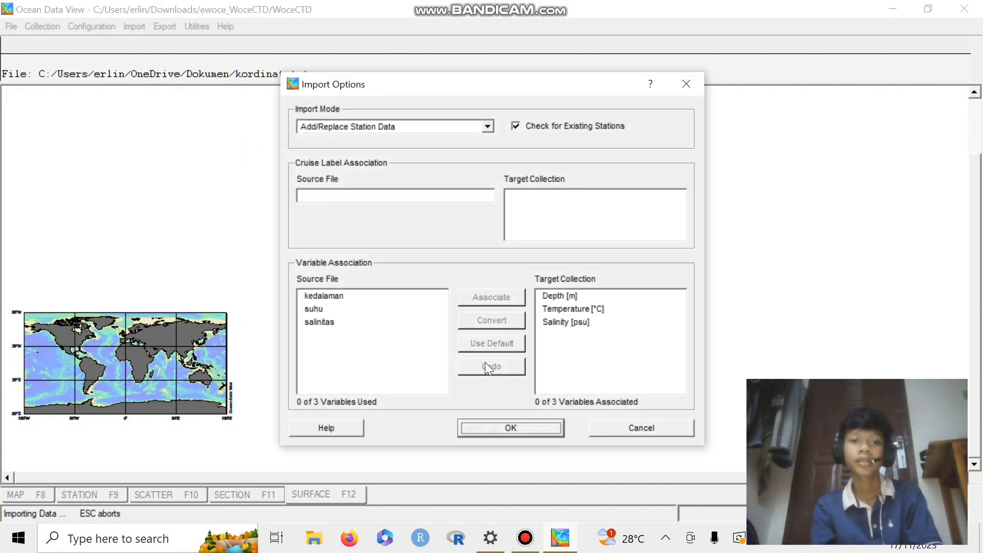
Associate kedalaman with Depth, suhu with Temperature and salinitas with Salinity, and complete the station data import
{"action": "left_click", "coordinate": [323, 295]}
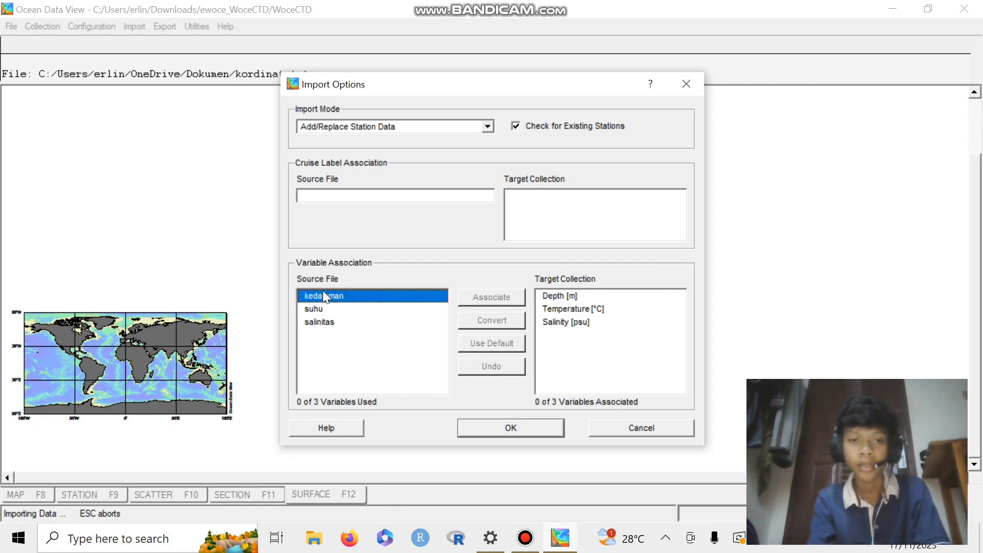
{"action": "left_click", "coordinate": [557, 297]}
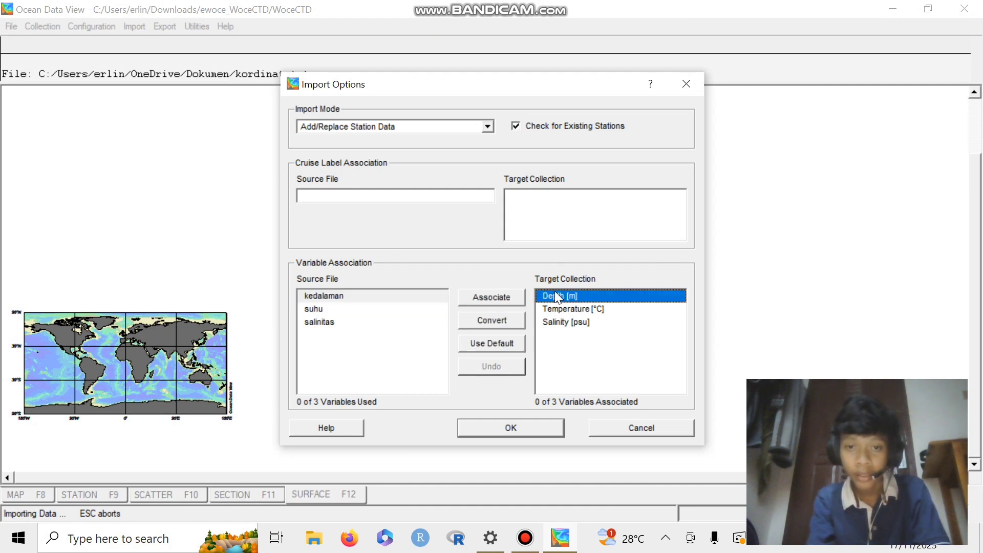
{"action": "left_click", "coordinate": [493, 295]}
{"action": "left_click", "coordinate": [356, 309]}
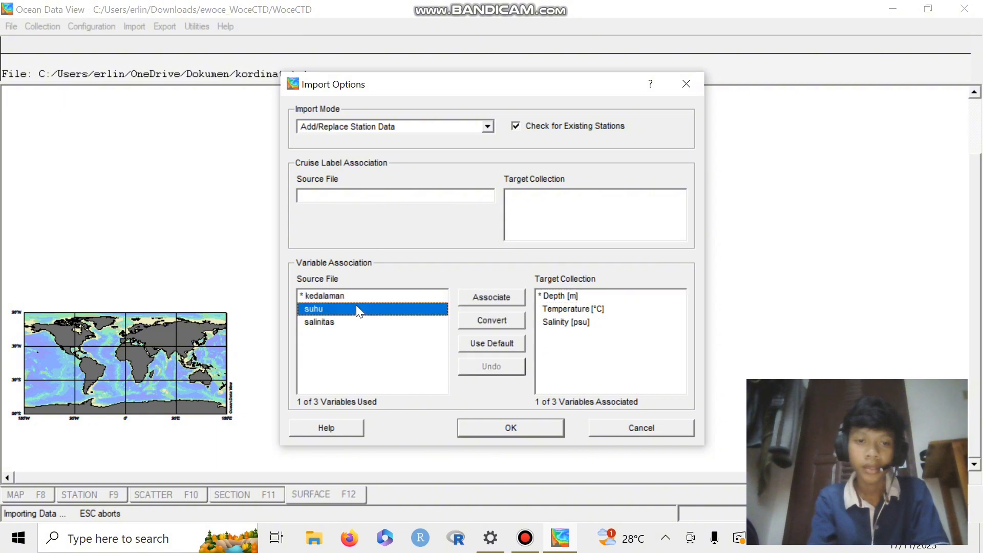
{"action": "left_click", "coordinate": [547, 307]}
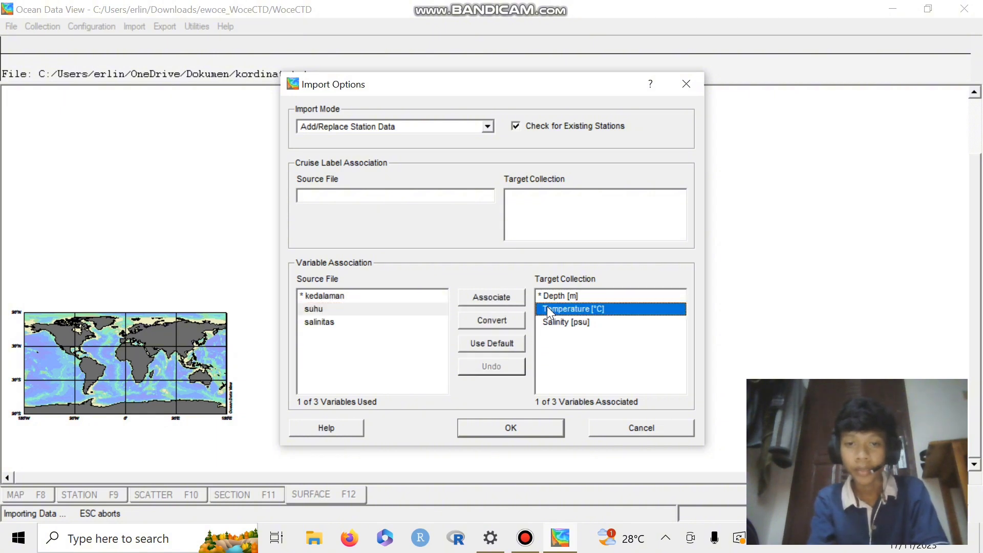
{"action": "left_click", "coordinate": [494, 293]}
{"action": "left_click", "coordinate": [359, 322]}
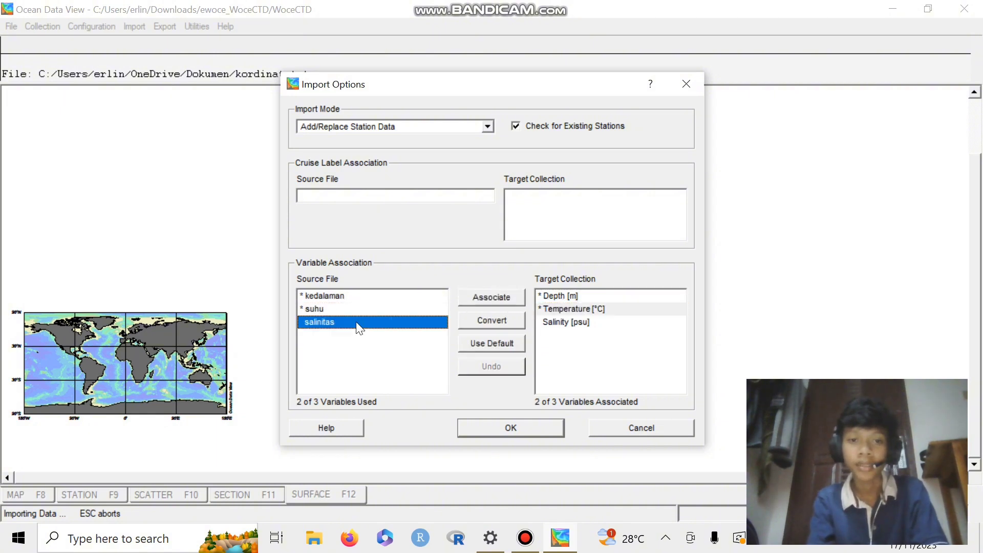
{"action": "left_click", "coordinate": [556, 325]}
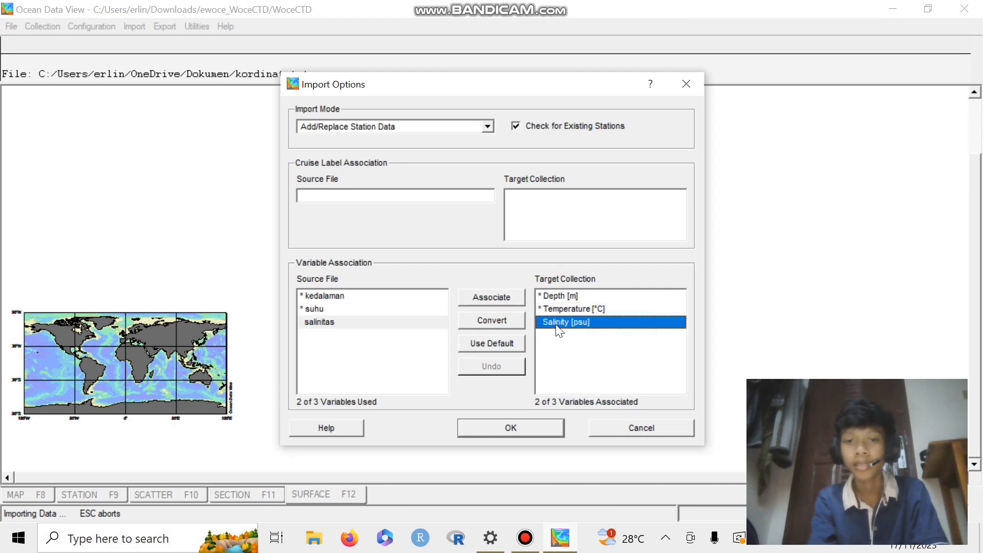
{"action": "left_click", "coordinate": [488, 291]}
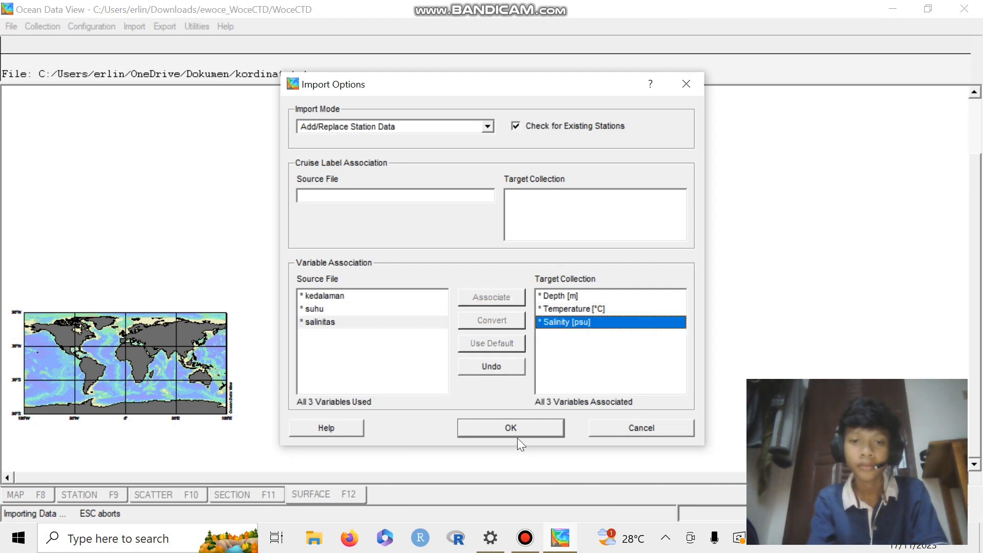
{"action": "left_click", "coordinate": [516, 423]}
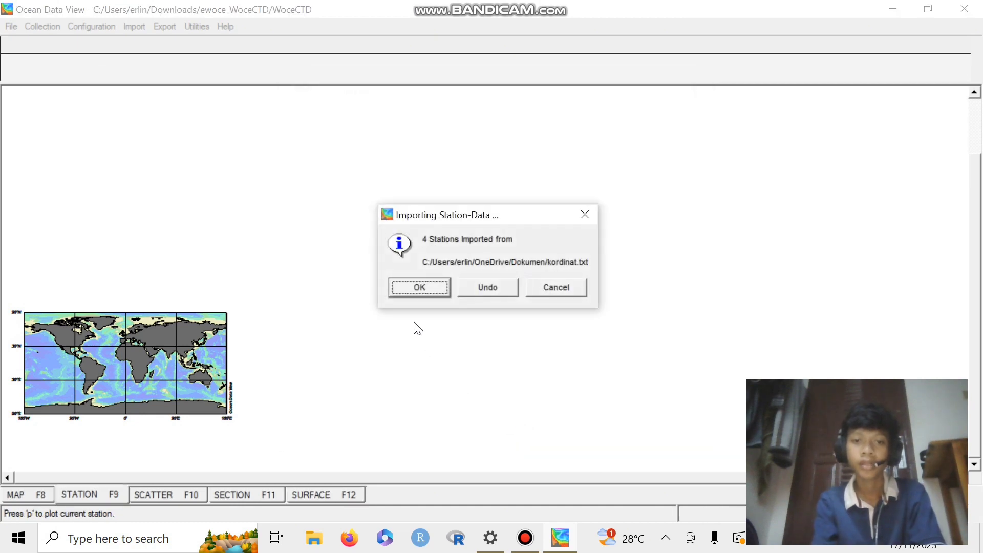
{"action": "left_click", "coordinate": [418, 288]}
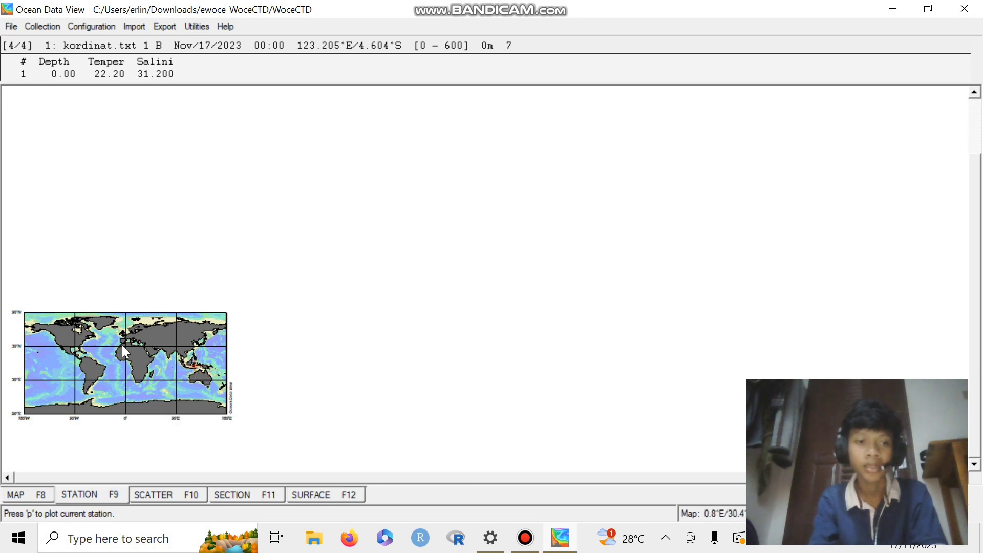
Zoom the global map to the Indonesian region, with the zoom frame's lower-left corner at about 96.8°E, 29.5°S
{"action": "right_click", "coordinate": [34, 319]}
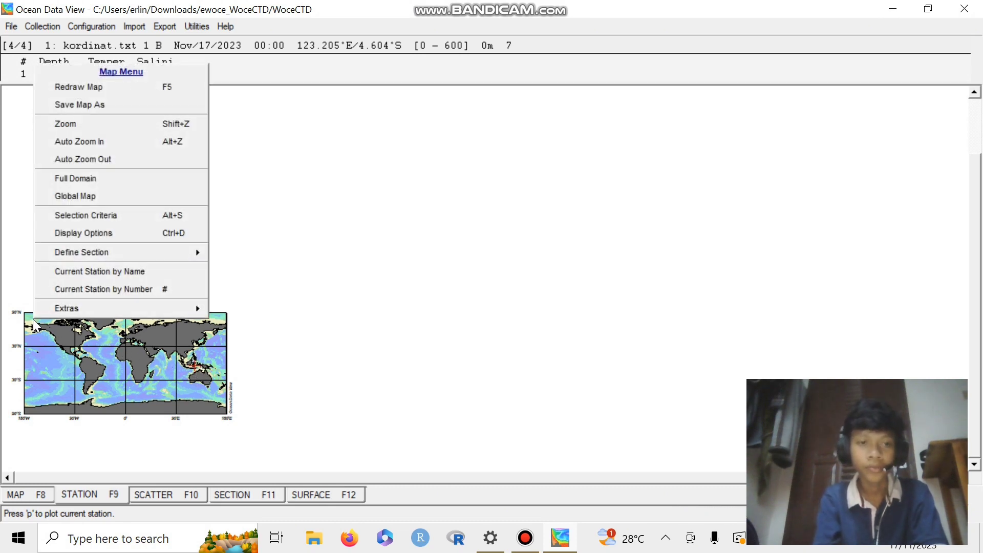
{"action": "left_click", "coordinate": [88, 124]}
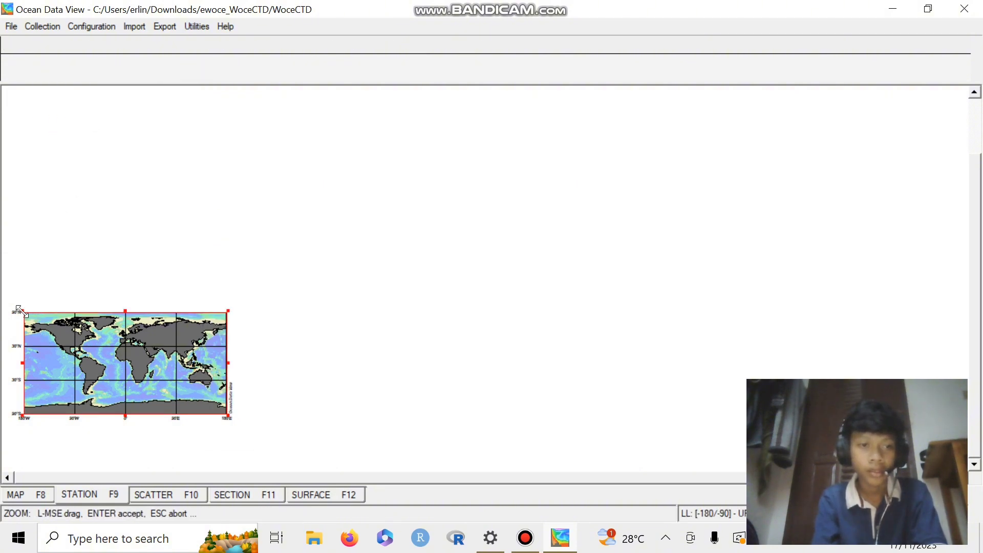
{"action": "left_click_drag", "start_coordinate": [20, 310], "coordinate": [197, 368]}
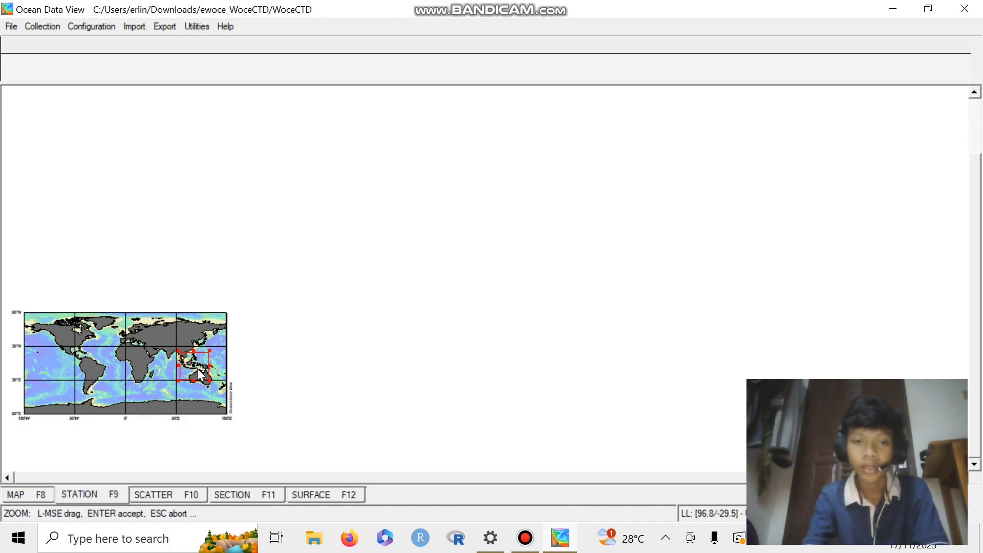
{"action": "key", "text": "Return"}
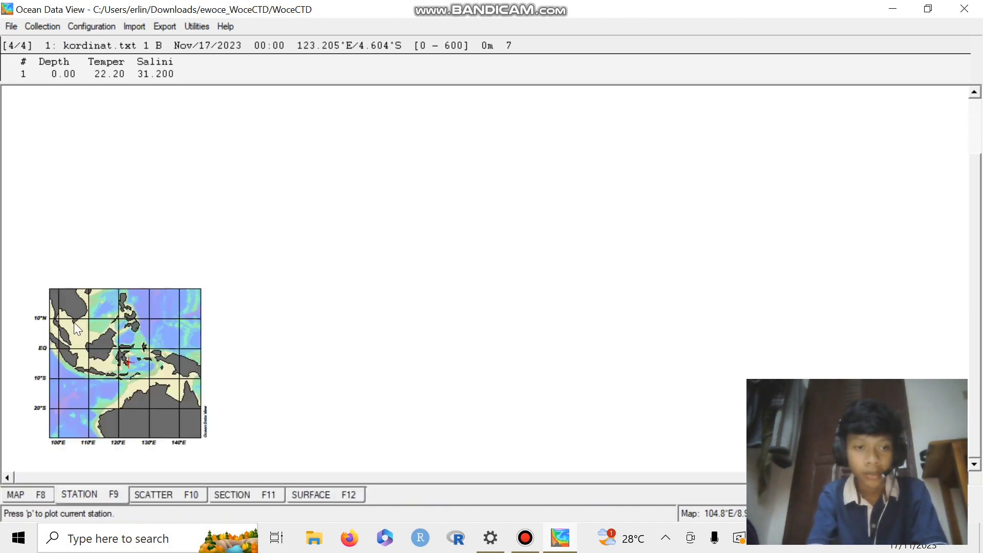
Zoom the map in around Sulawesi, with the zoom frame's lower-left corner at about 115.2°E, 9.8°S
{"action": "right_click", "coordinate": [108, 333]}
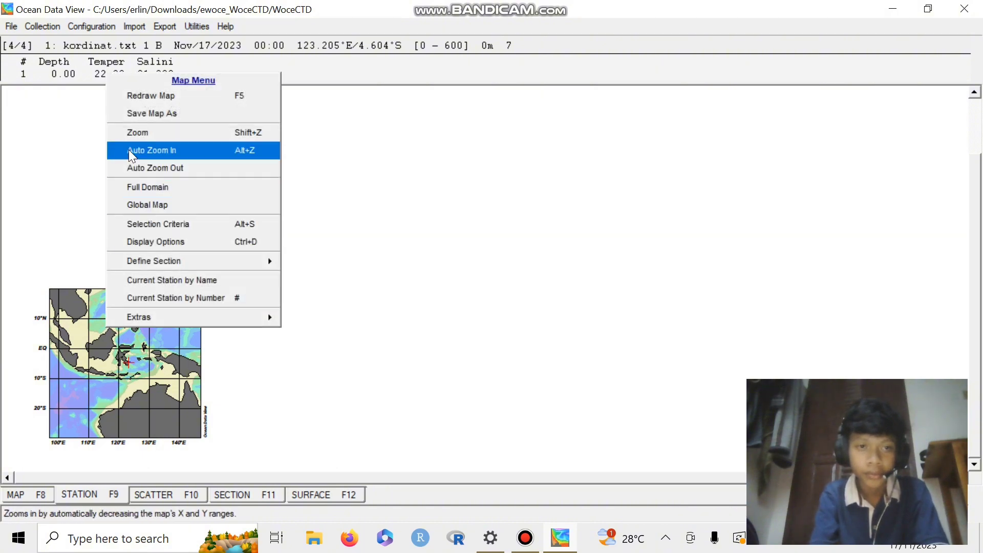
{"action": "left_click", "coordinate": [132, 133]}
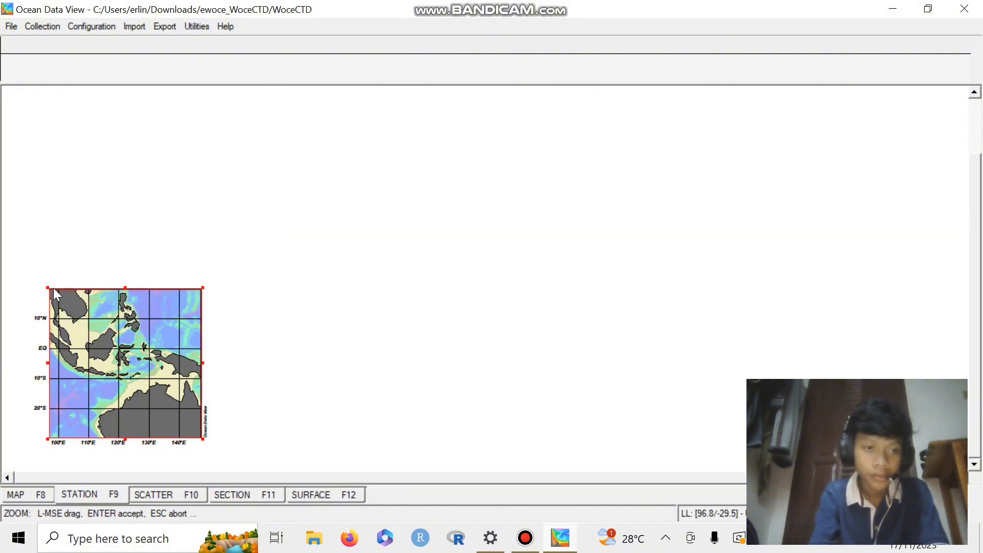
{"action": "left_click_drag", "start_coordinate": [47, 287], "coordinate": [135, 354]}
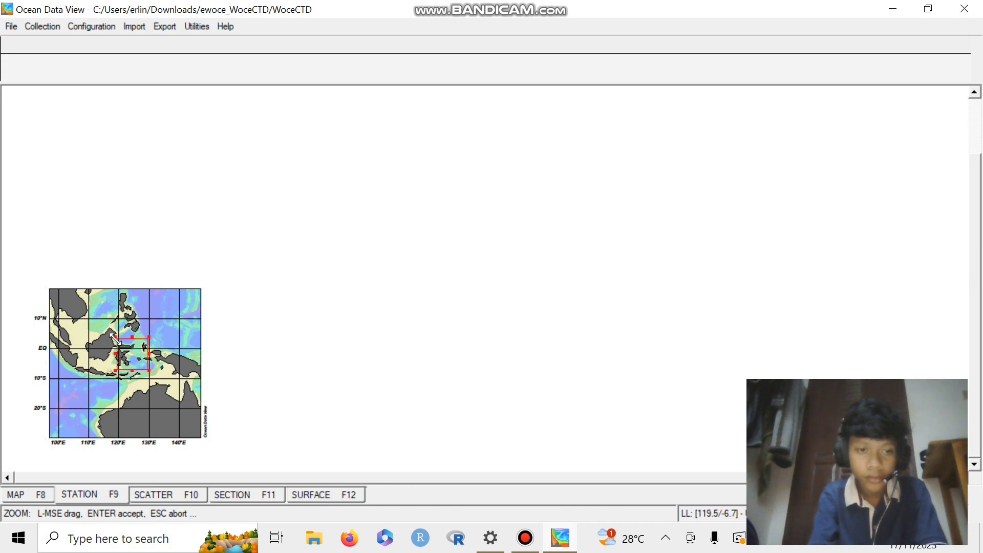
{"action": "mouse_move", "coordinate": [113, 337]}
{"action": "left_mouse_down"}
{"action": "mouse_move", "coordinate": [92, 323]}
{"action": "mouse_move", "coordinate": [132, 354]}
{"action": "left_mouse_up"}
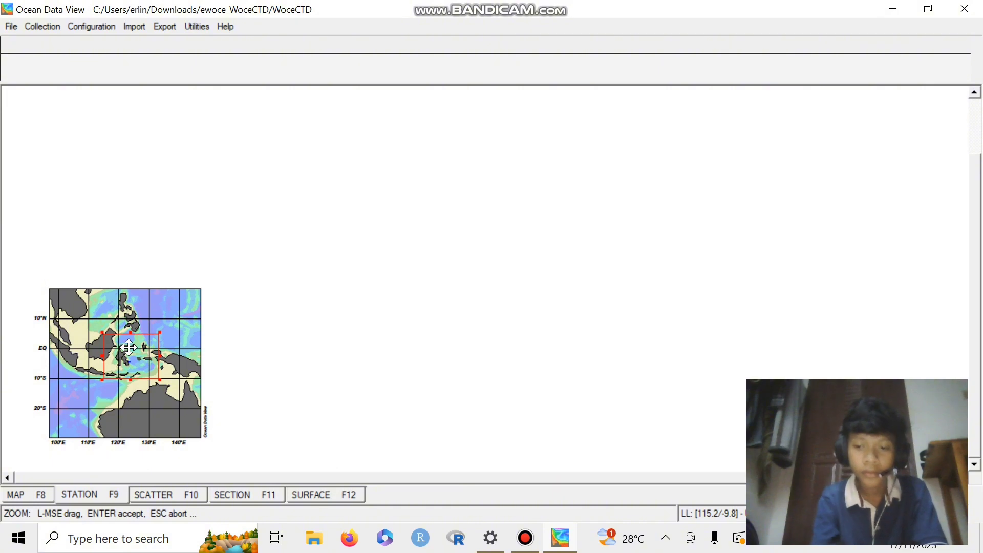
{"action": "key", "text": "Return"}
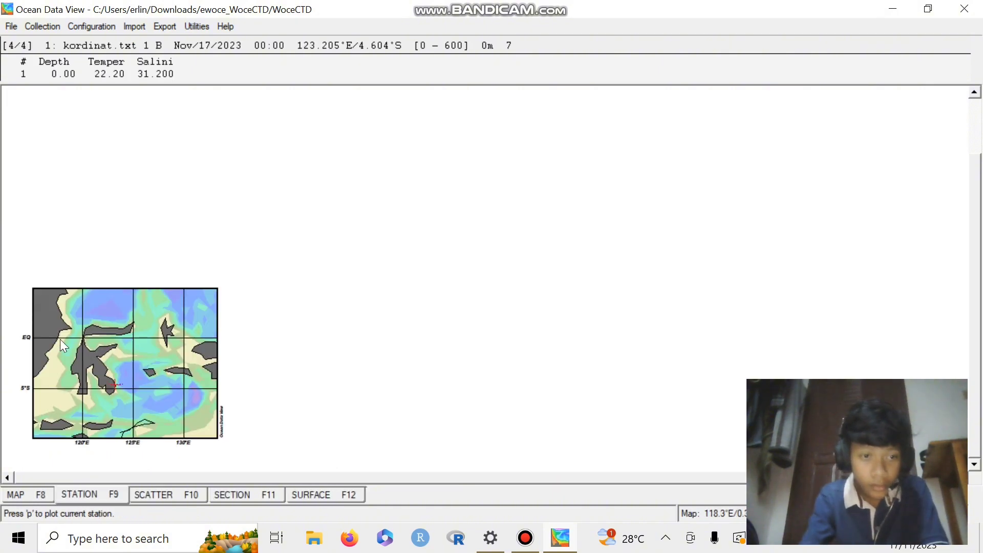
Zoom the map further around the stations, placing the frame's lower-left corner at about 119.9°E, 6.85°S
{"action": "right_click", "coordinate": [53, 332]}
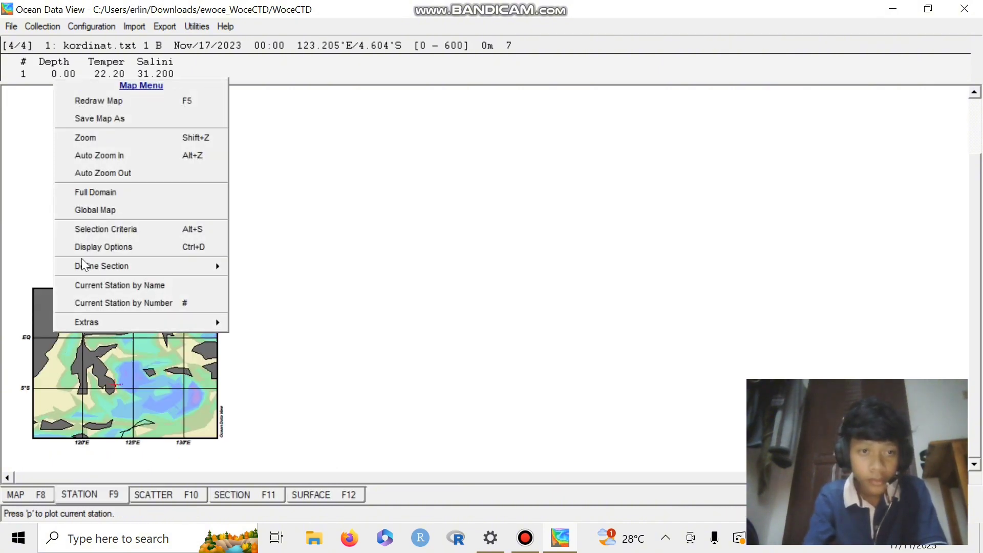
{"action": "left_click", "coordinate": [112, 141]}
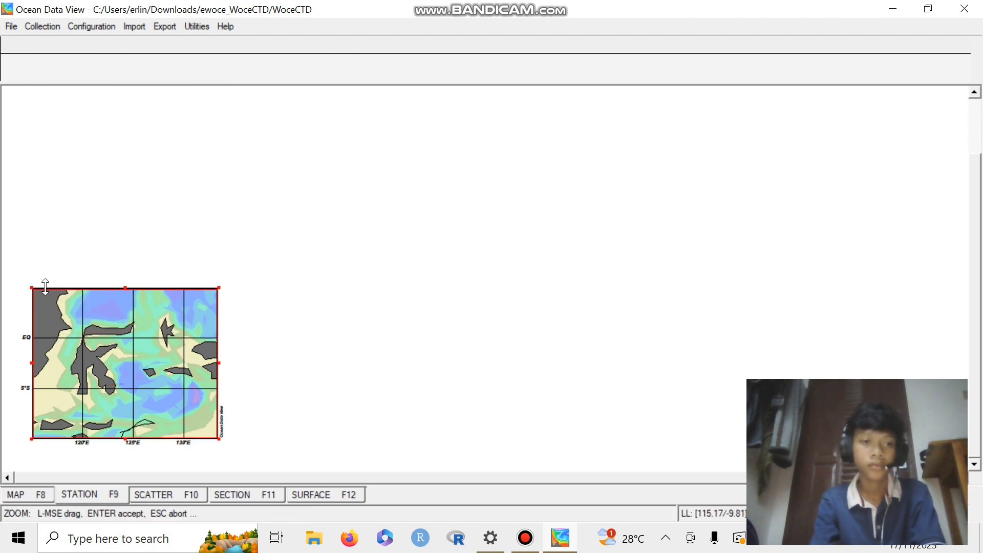
{"action": "left_click_drag", "start_coordinate": [29, 284], "coordinate": [128, 374]}
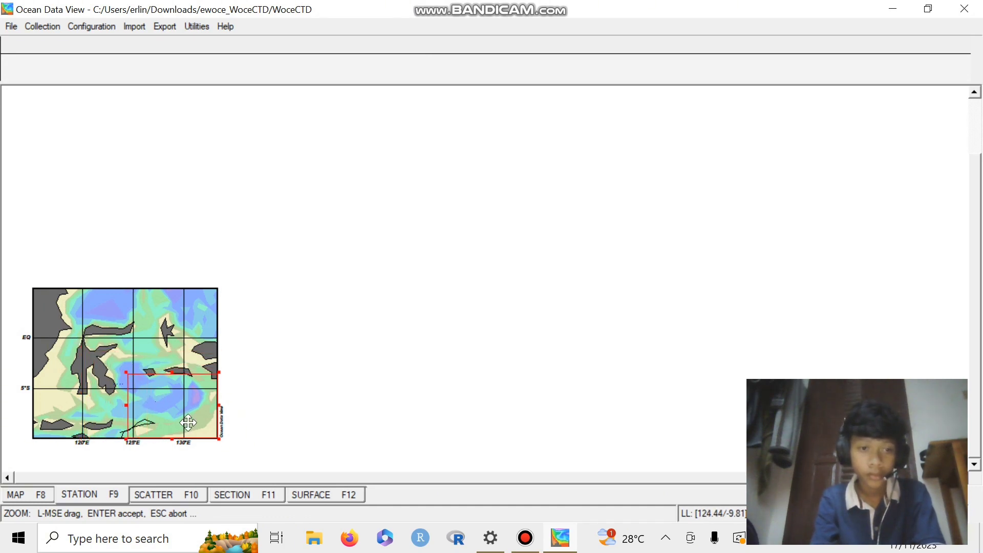
{"action": "left_click_drag", "start_coordinate": [185, 422], "coordinate": [143, 393]}
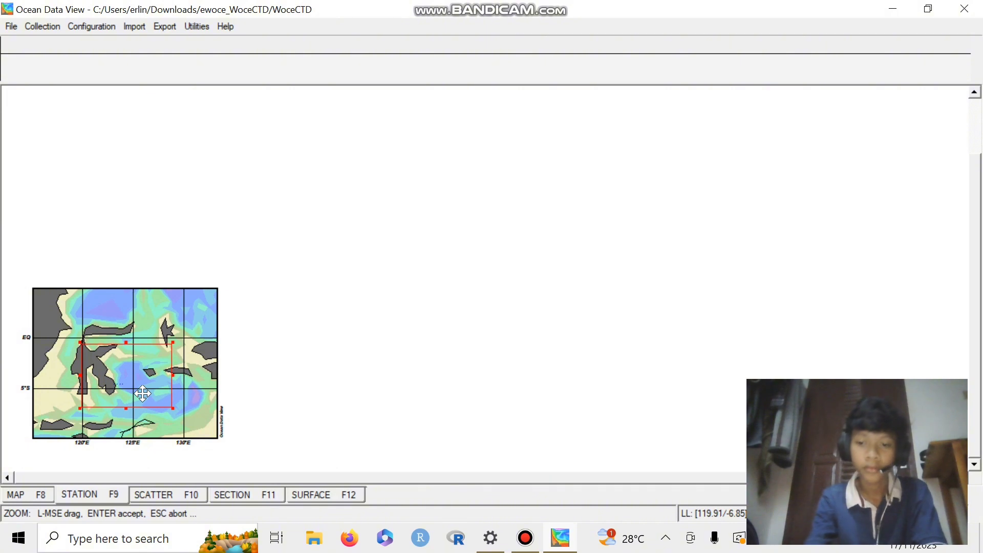
{"action": "key", "text": "Return"}
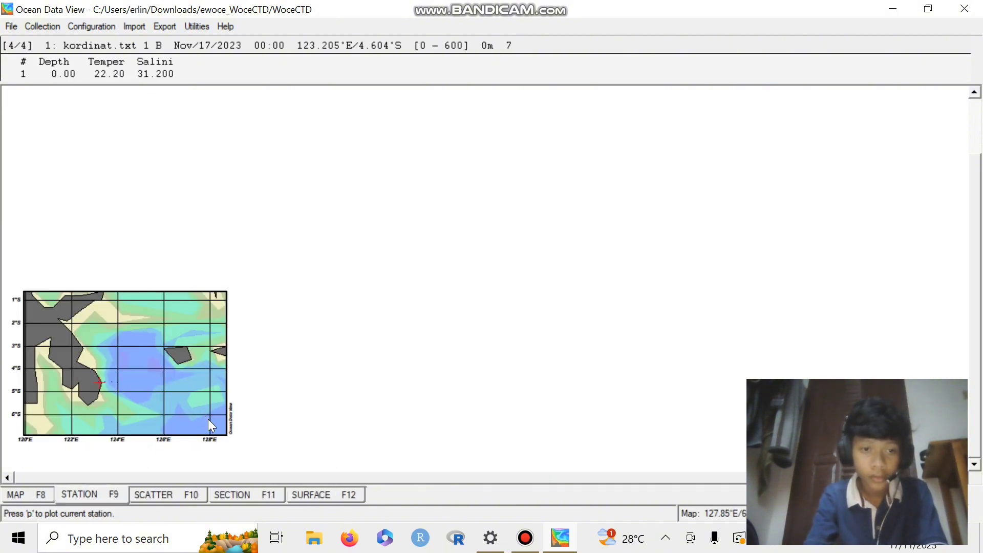
Narrow the map to the station area, with the zoom frame's lower-left corner at about 122.2°E, 5.65°S
{"action": "right_click", "coordinate": [26, 336]}
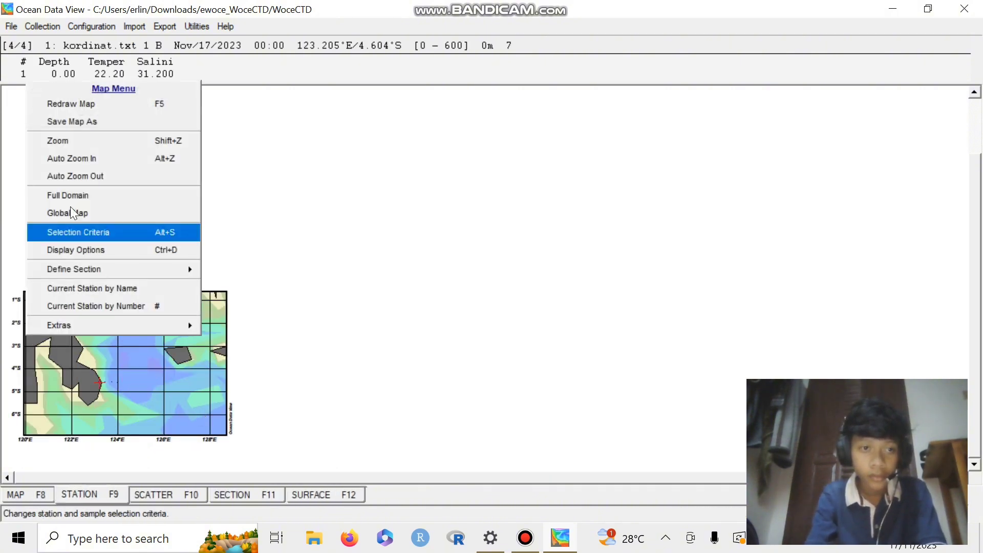
{"action": "left_click", "coordinate": [64, 142]}
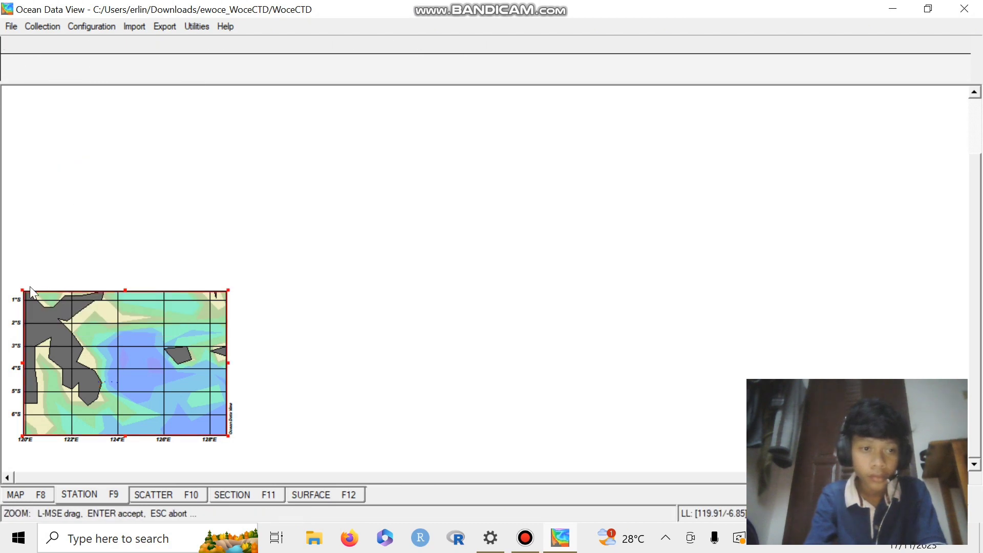
{"action": "left_click_drag", "start_coordinate": [23, 290], "coordinate": [105, 379]}
{"action": "key", "text": "Return"}
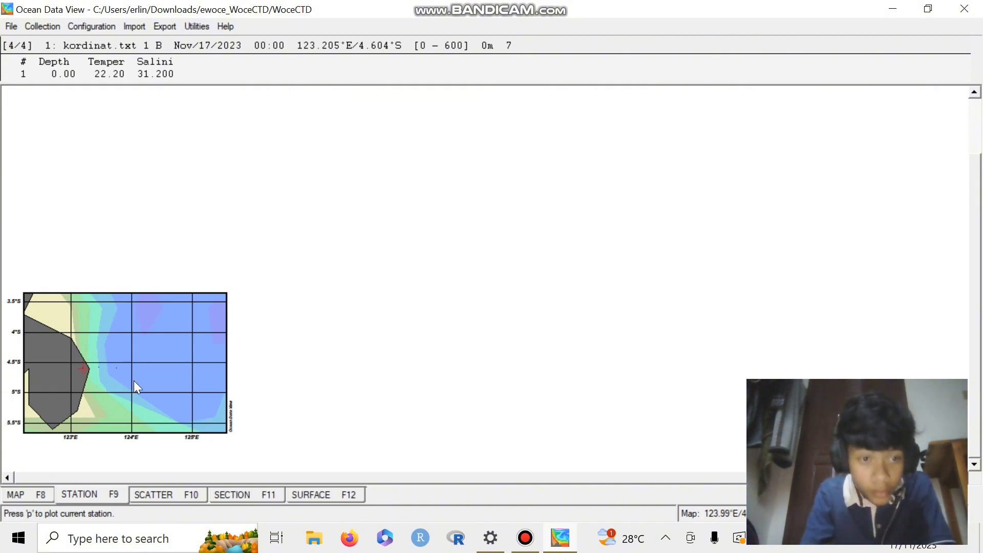
{"action": "left_click_drag", "start_coordinate": [112, 370], "coordinate": [203, 349]}
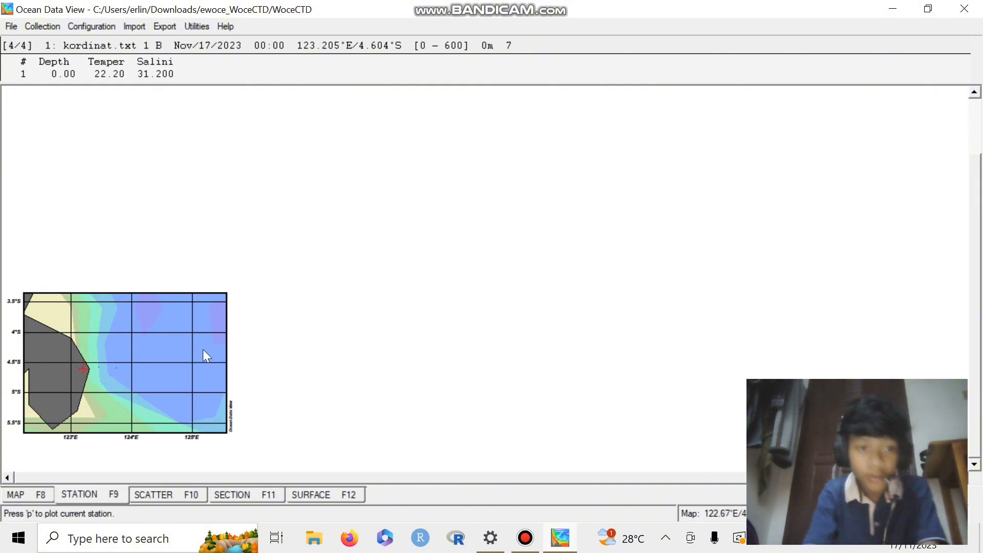
Zoom the map closely onto the stations, with the frame's lower-left corner at about 122.9°E, 5.05°S
{"action": "right_click", "coordinate": [118, 349]}
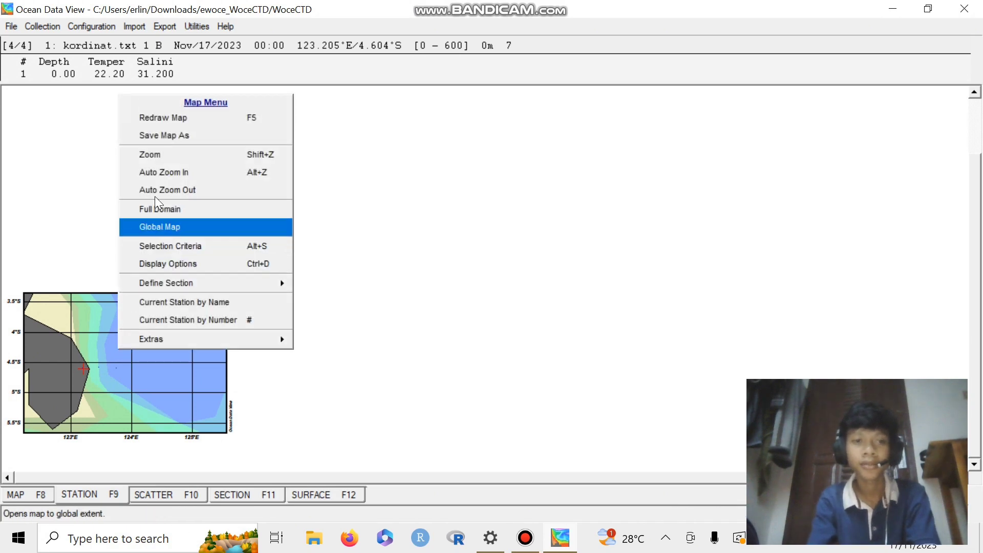
{"action": "left_click", "coordinate": [157, 155]}
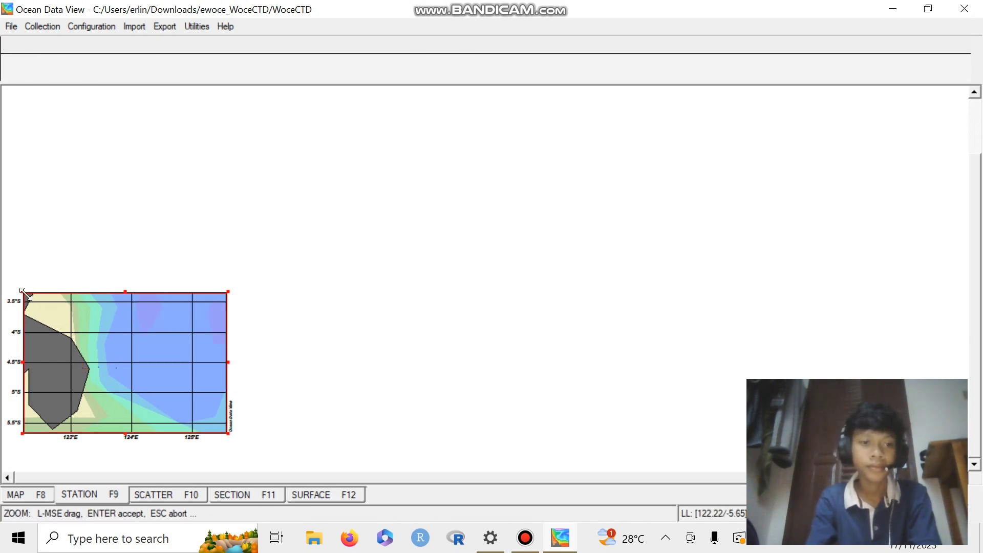
{"action": "left_click_drag", "start_coordinate": [19, 298], "coordinate": [139, 365]}
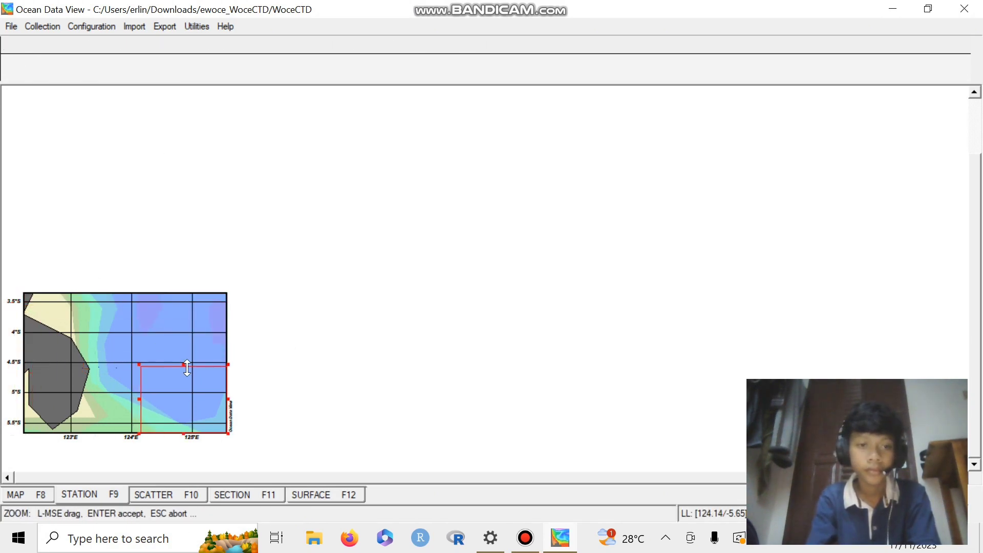
{"action": "left_click_drag", "start_coordinate": [192, 390], "coordinate": [114, 354]}
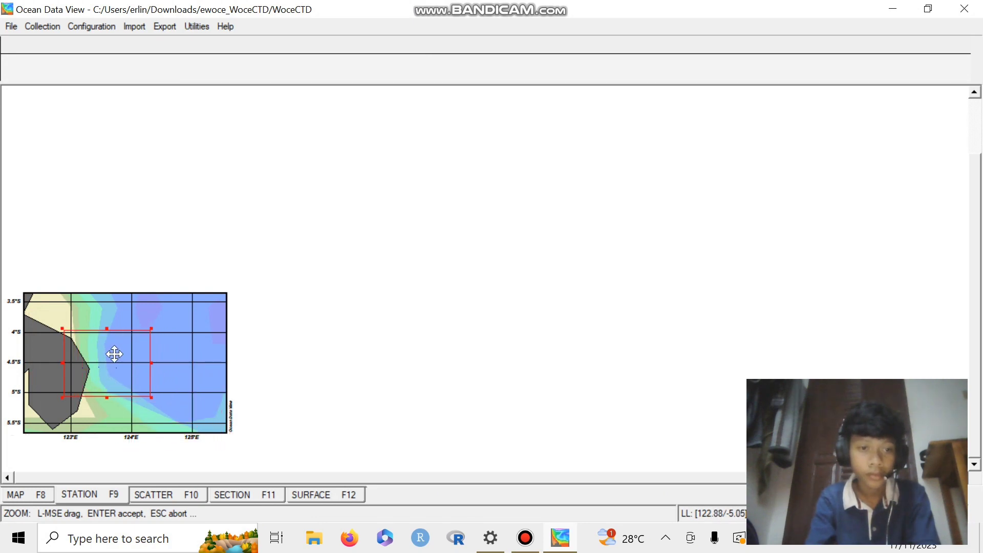
{"action": "key", "text": "Return"}
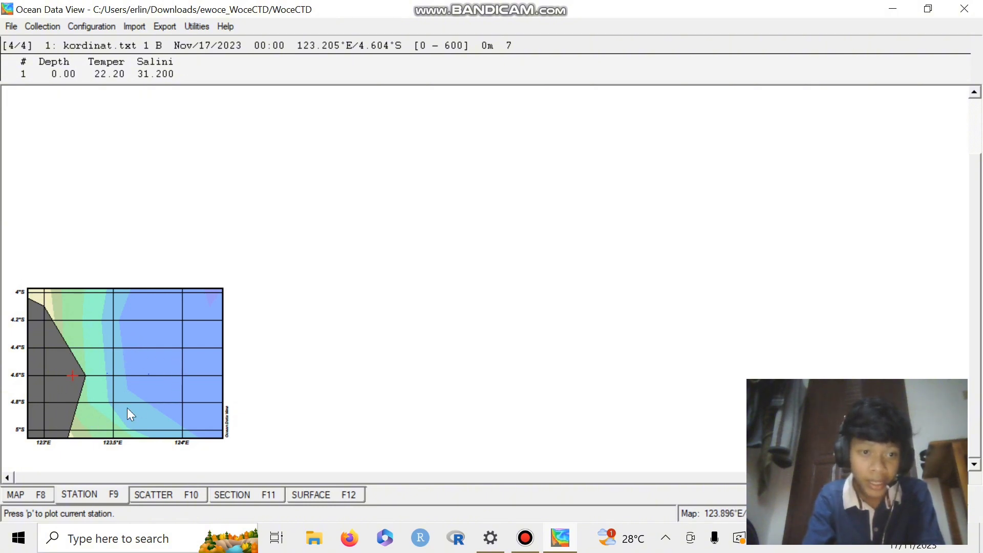
Set the station dot size to 15 in the map's display options and apply it
{"action": "right_click", "coordinate": [154, 352]}
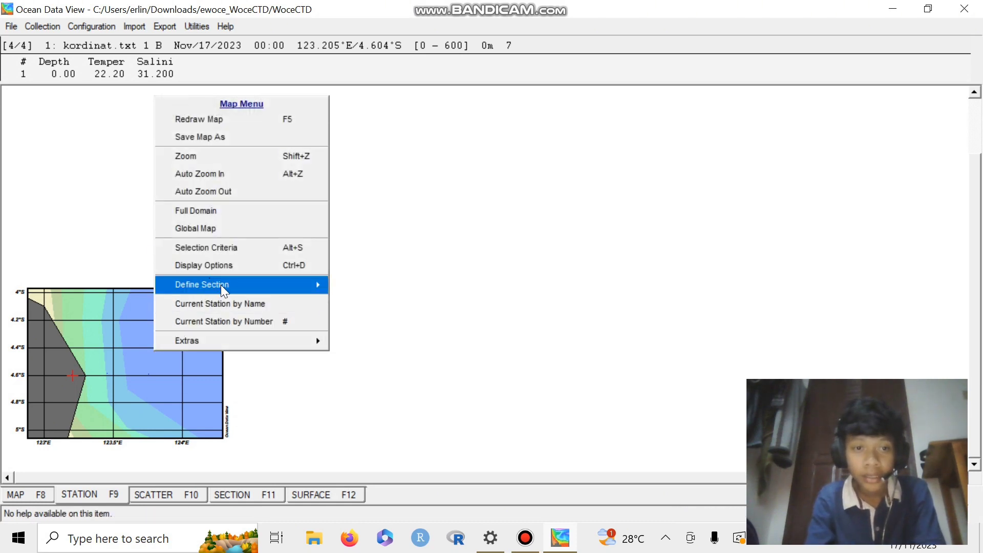
{"action": "mouse_move", "coordinate": [222, 285]}
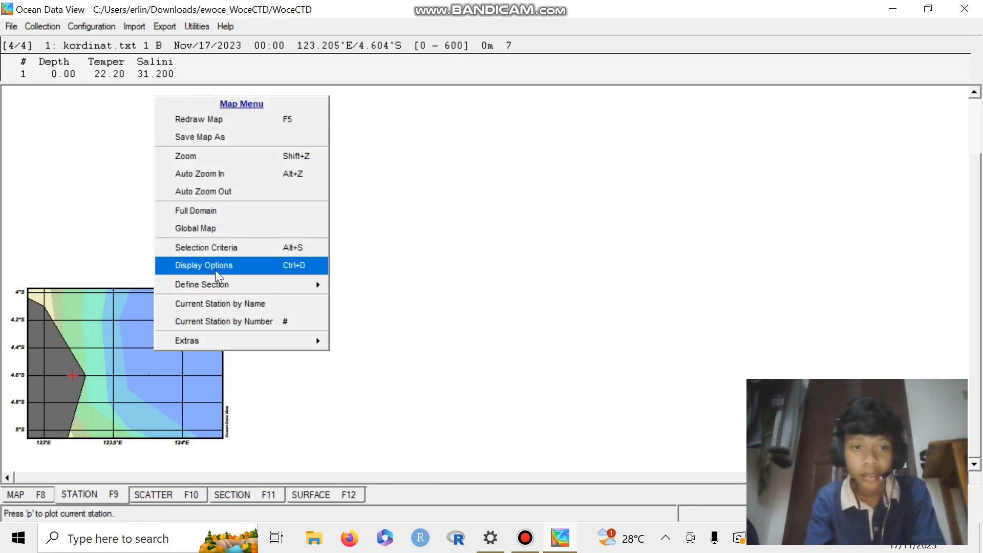
{"action": "left_click", "coordinate": [215, 266]}
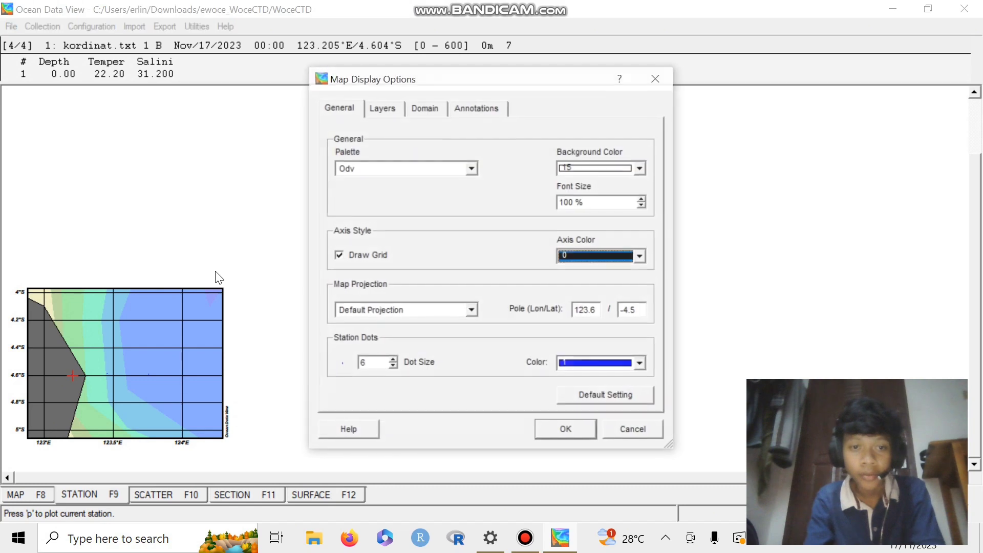
{"action": "left_click", "coordinate": [393, 360]}
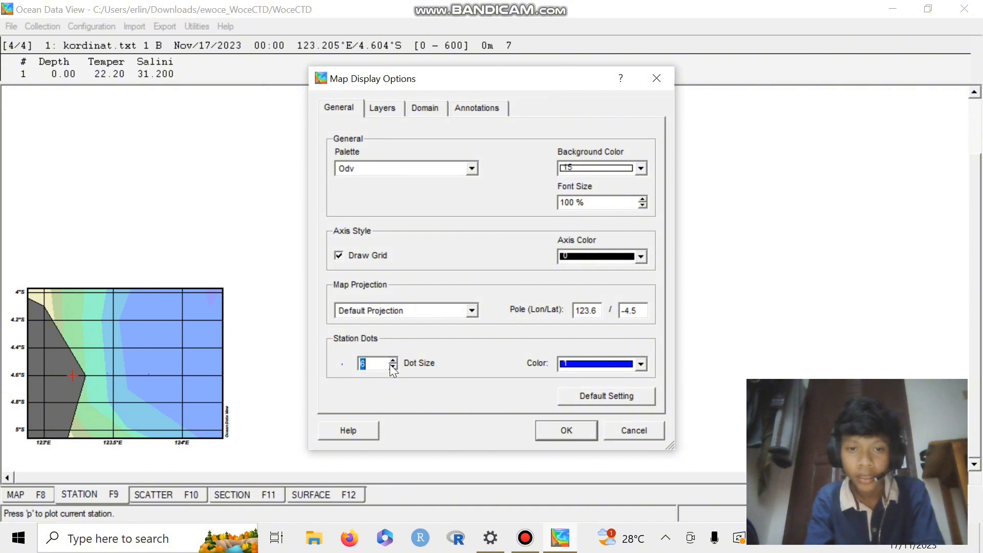
{"action": "left_click", "coordinate": [393, 360]}
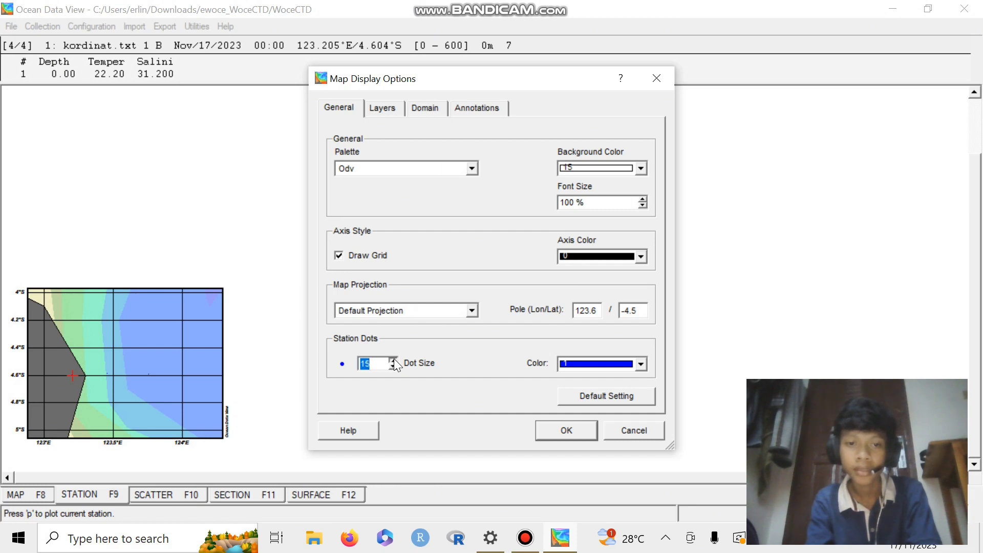
{"action": "left_click", "coordinate": [555, 434]}
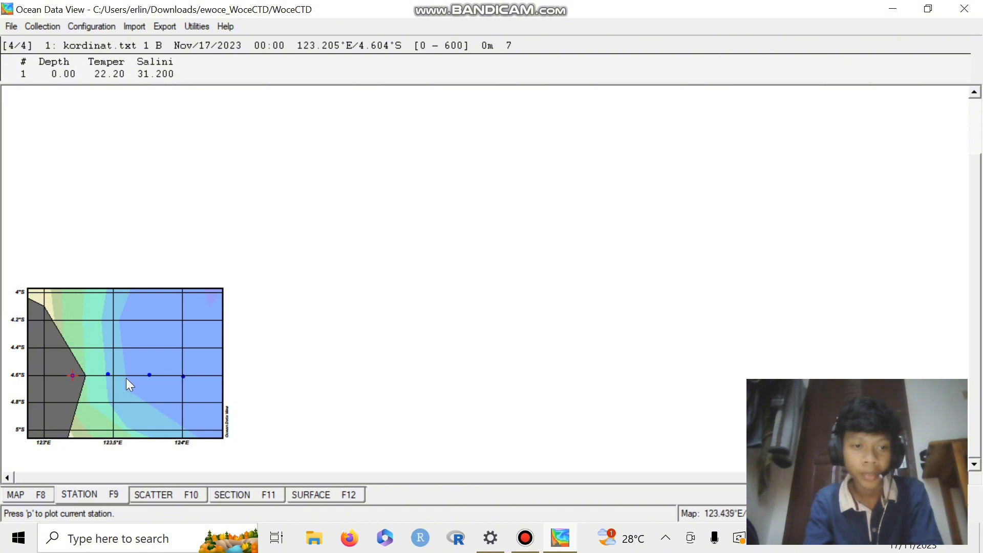
Switch to the scatter view and examine the Temperature versus Depth plot from the surface to its deepest values
{"action": "left_click", "coordinate": [188, 497]}
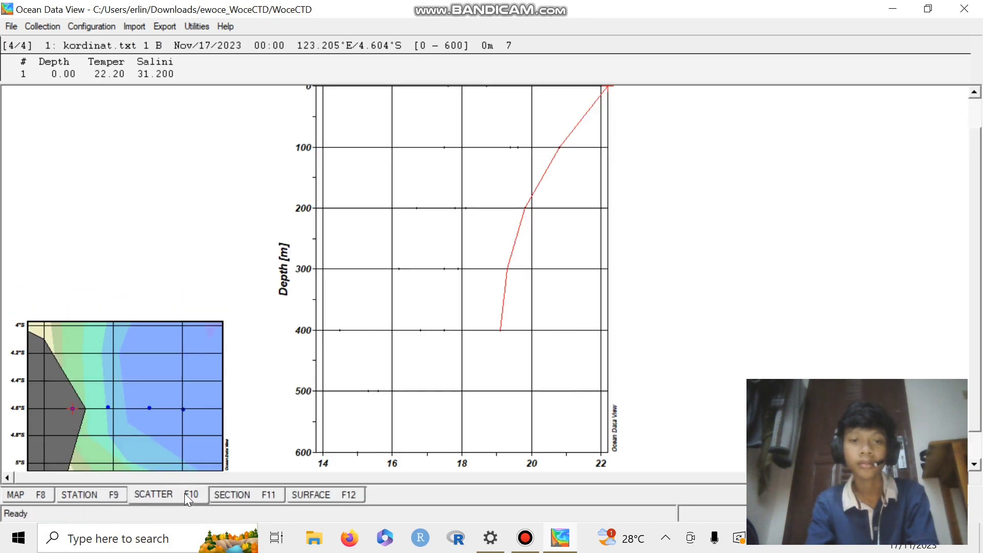
{"action": "scroll", "coordinate": [483, 337], "scroll_direction": "down", "scroll_amount": 1}
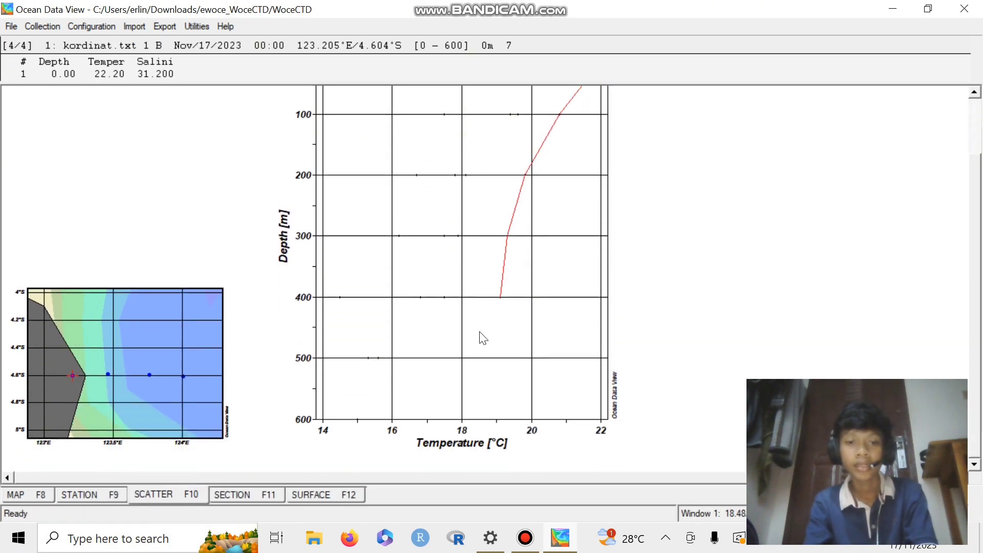
{"action": "scroll", "coordinate": [482, 337], "scroll_direction": "up", "scroll_amount": 2}
{"action": "scroll", "coordinate": [483, 338], "scroll_direction": "down", "scroll_amount": 2}
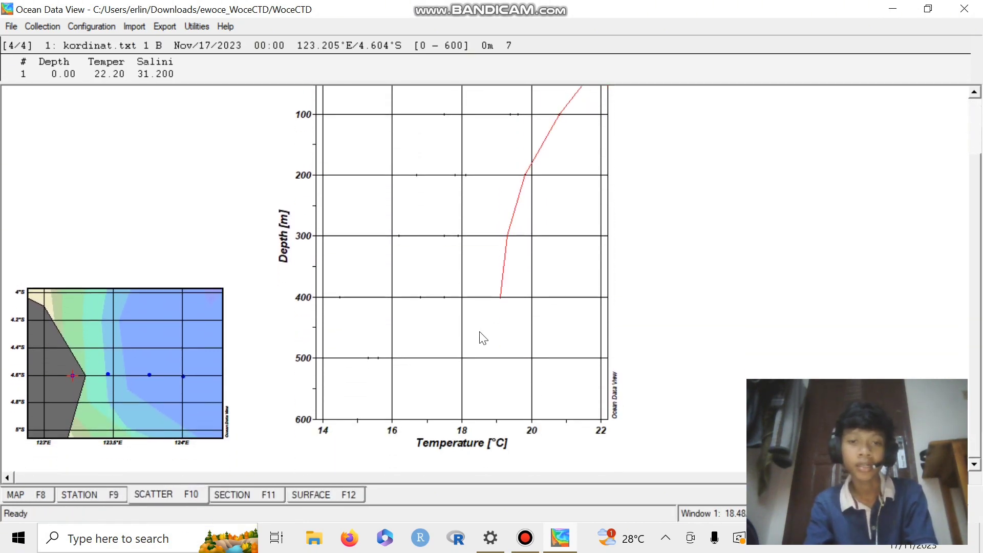
{"action": "scroll", "coordinate": [482, 337], "scroll_direction": "up", "scroll_amount": 2}
{"action": "scroll", "coordinate": [483, 338], "scroll_direction": "down", "scroll_amount": 2}
{"action": "scroll", "coordinate": [482, 337], "scroll_direction": "up", "scroll_amount": 2}
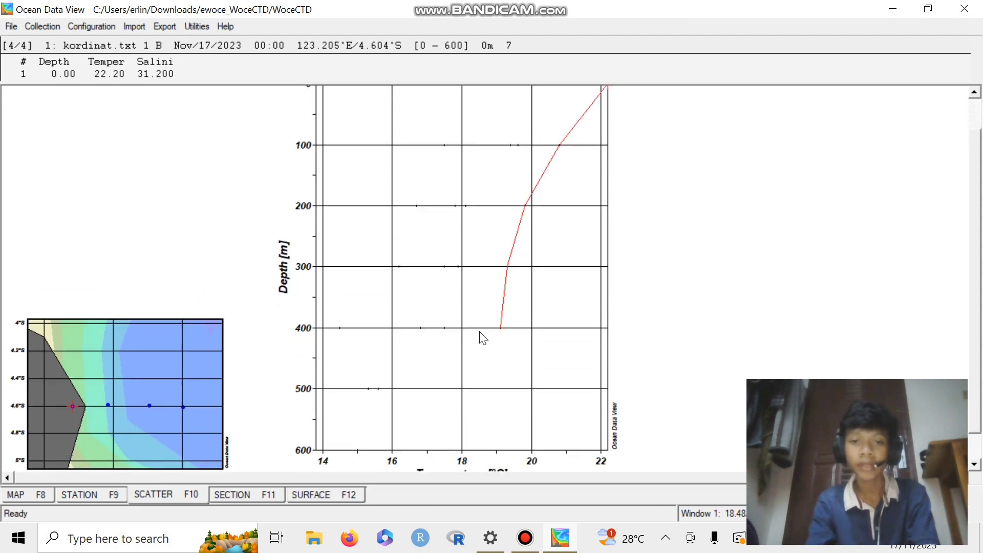
{"action": "scroll", "coordinate": [483, 337], "scroll_direction": "down", "scroll_amount": 2}
{"action": "scroll", "coordinate": [482, 338], "scroll_direction": "up", "scroll_amount": 2}
{"action": "scroll", "coordinate": [482, 337], "scroll_direction": "down", "scroll_amount": 2}
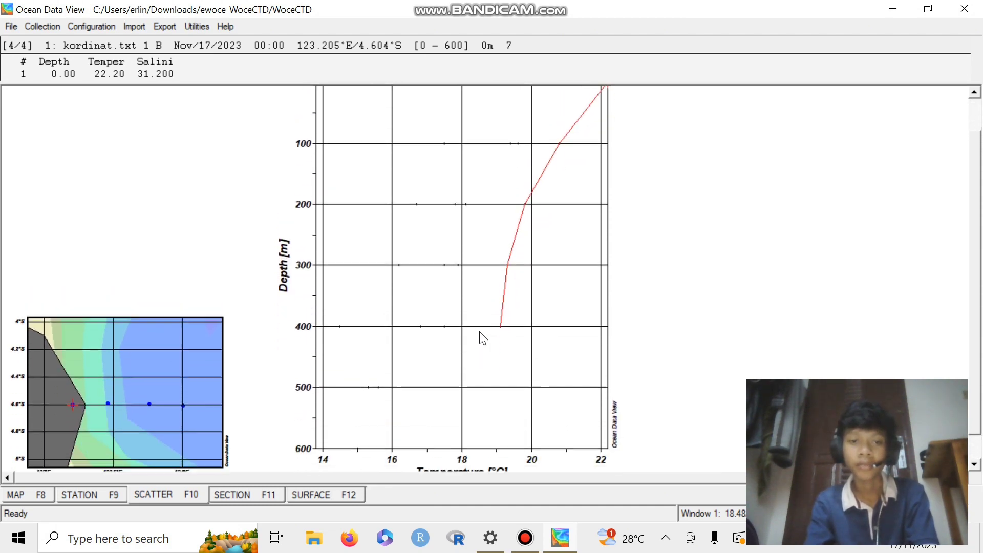
{"action": "scroll", "coordinate": [483, 337], "scroll_direction": "up", "scroll_amount": 2}
{"action": "scroll", "coordinate": [482, 338], "scroll_direction": "down", "scroll_amount": 2}
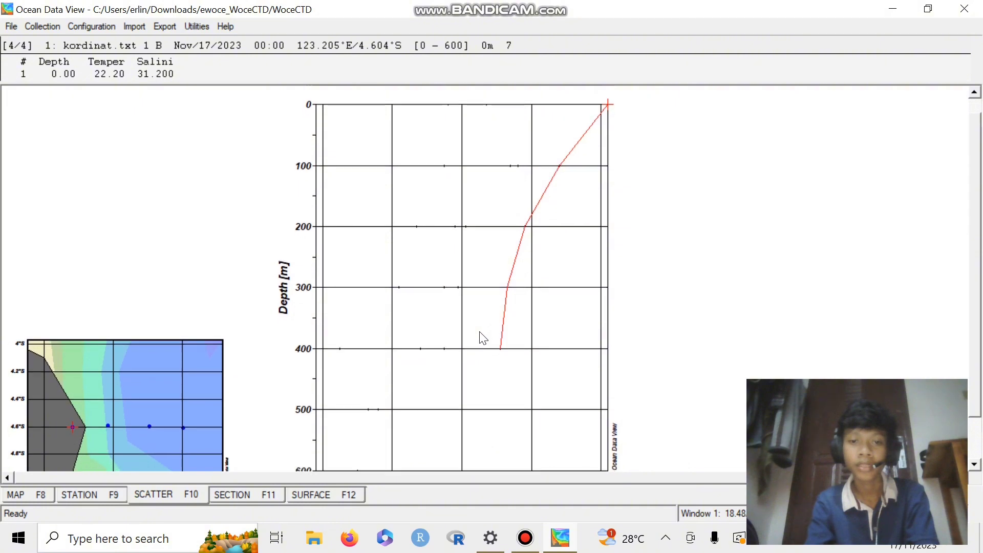
{"action": "scroll", "coordinate": [483, 337], "scroll_direction": "up", "scroll_amount": 1}
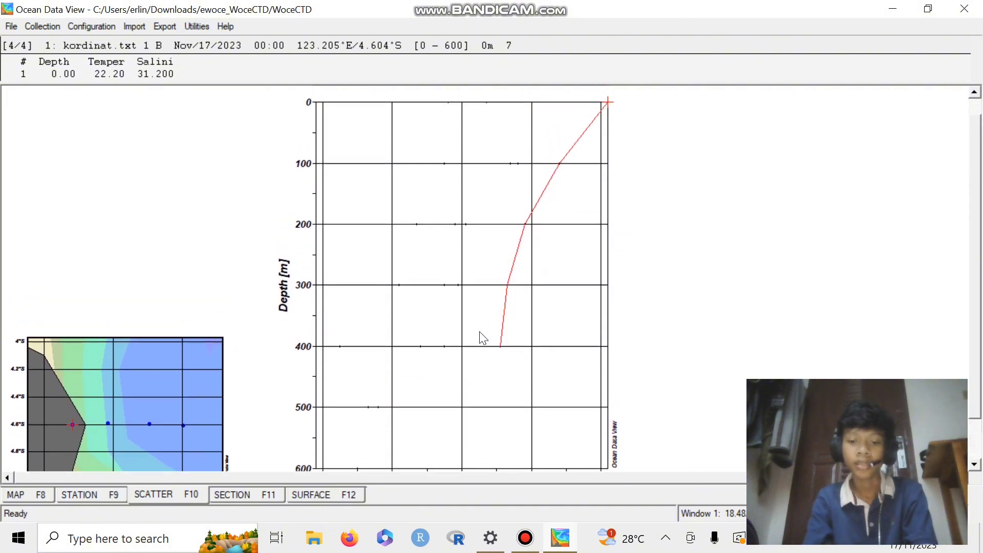
{"action": "right_click", "coordinate": [482, 338]}
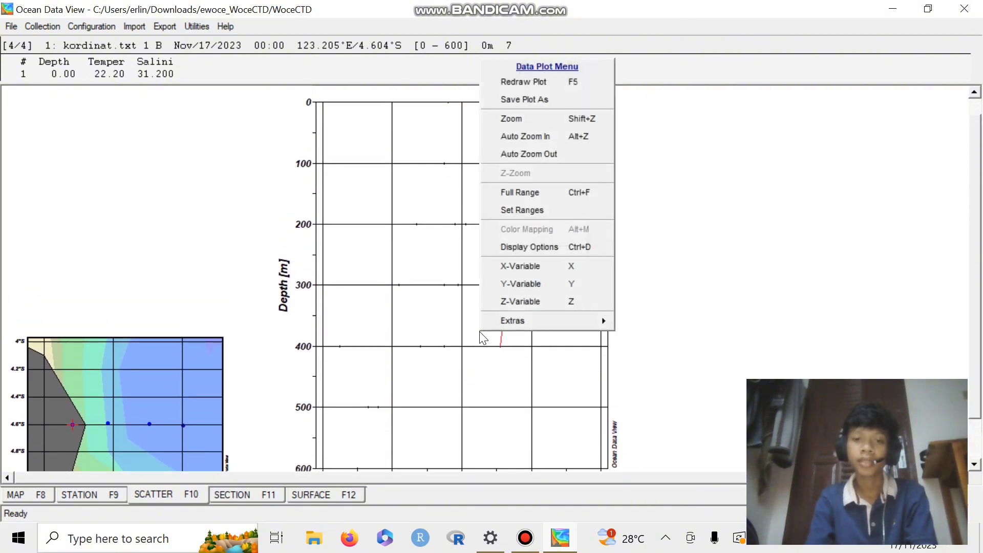
{"action": "left_click", "coordinate": [544, 249]}
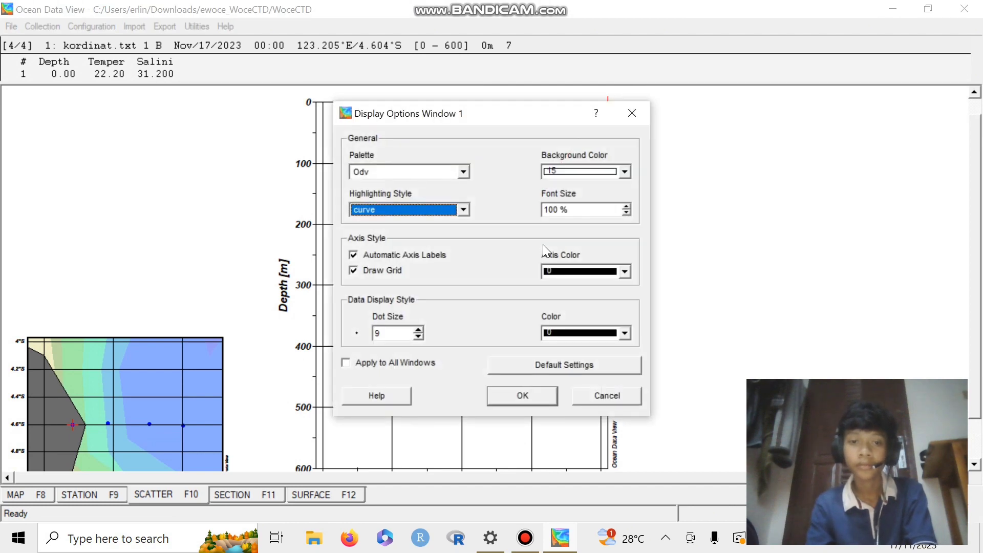
{"action": "left_click", "coordinate": [632, 117]}
{"action": "right_click", "coordinate": [542, 214]}
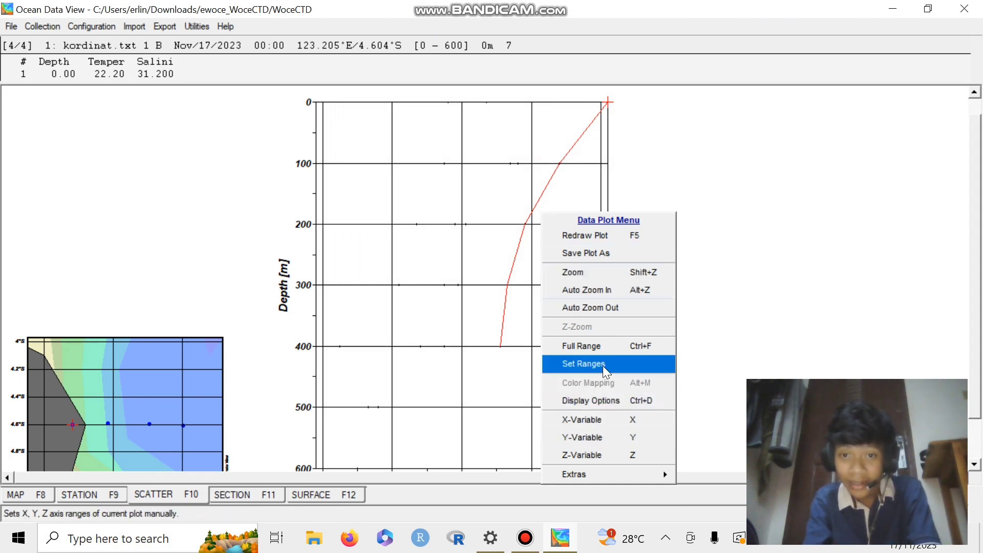
{"action": "left_click", "coordinate": [778, 221]}
Edit the window layout and add a second plot window for Salinity against Depth
{"action": "right_click", "coordinate": [780, 221]}
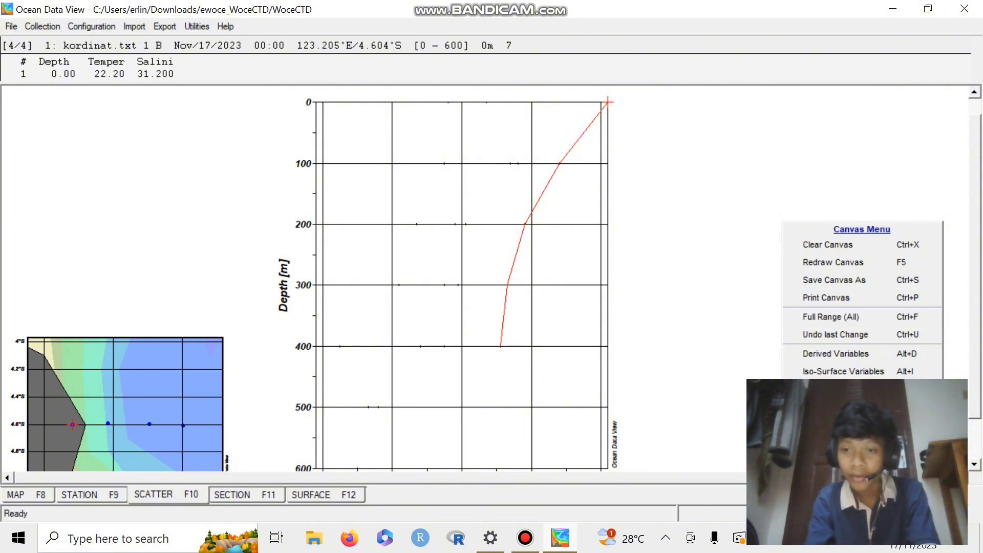
{"action": "left_click", "coordinate": [830, 395]}
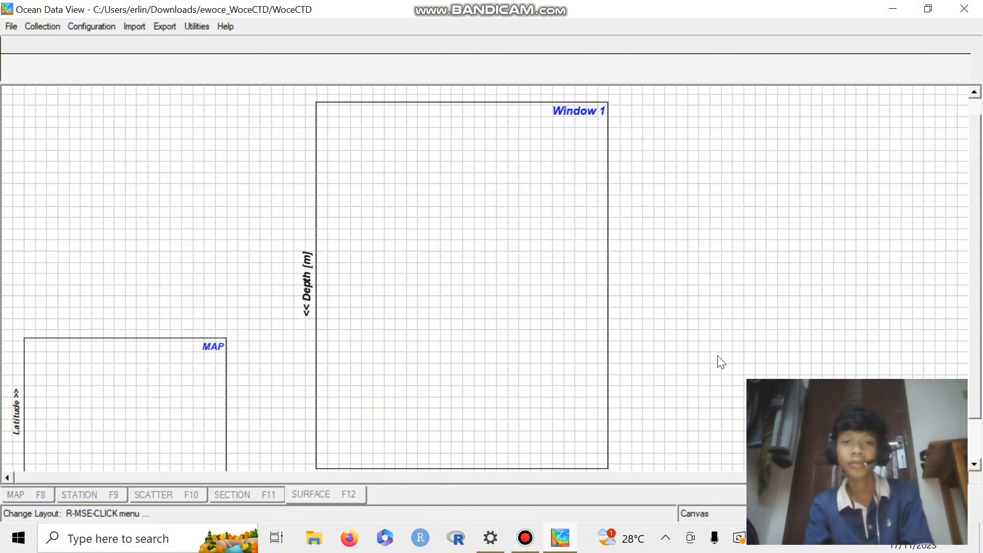
{"action": "right_click", "coordinate": [672, 224]}
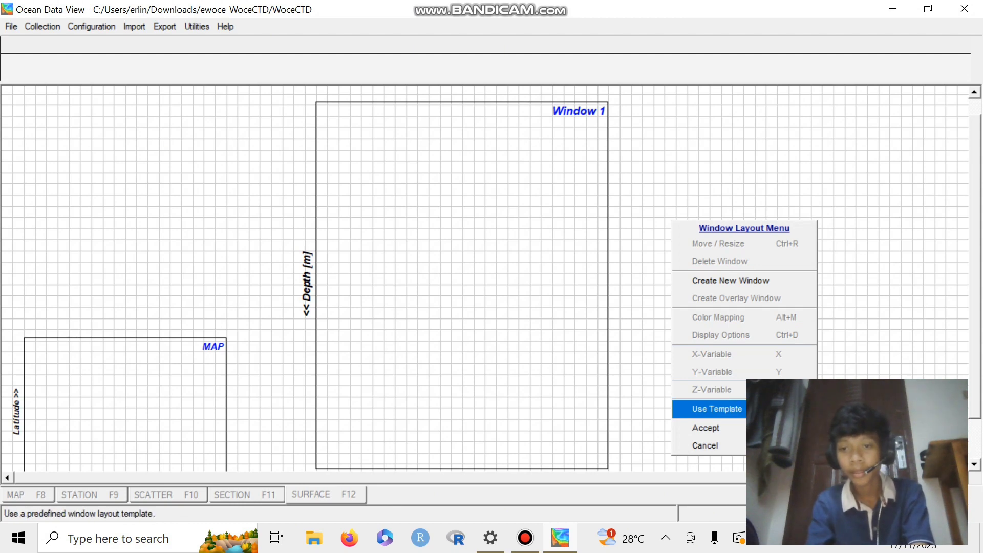
{"action": "left_click", "coordinate": [717, 409]}
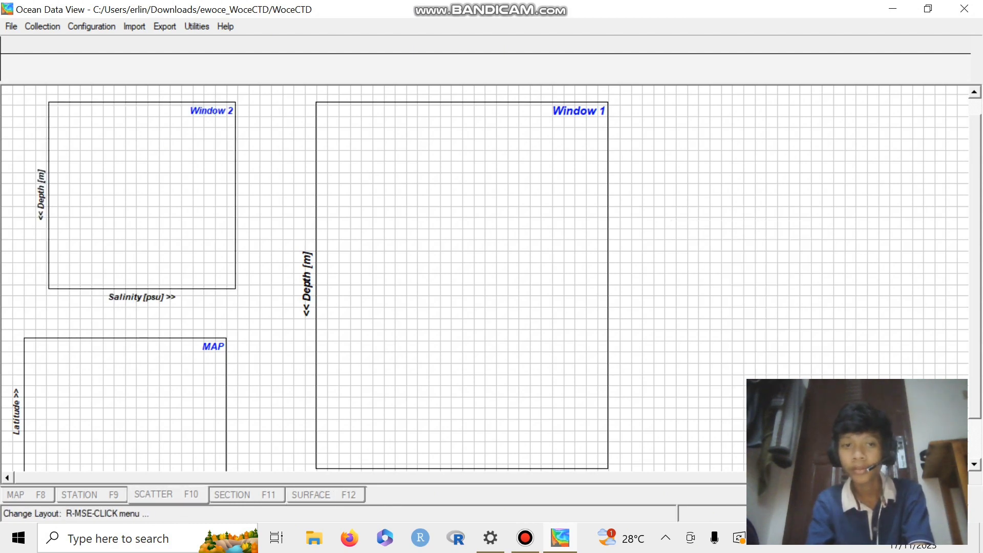
Move Window 2 beside Window 1, enlarge it to about the same height with its lower-left corner near 29.3/2.4, and accept the layout
{"action": "right_click", "coordinate": [147, 183]}
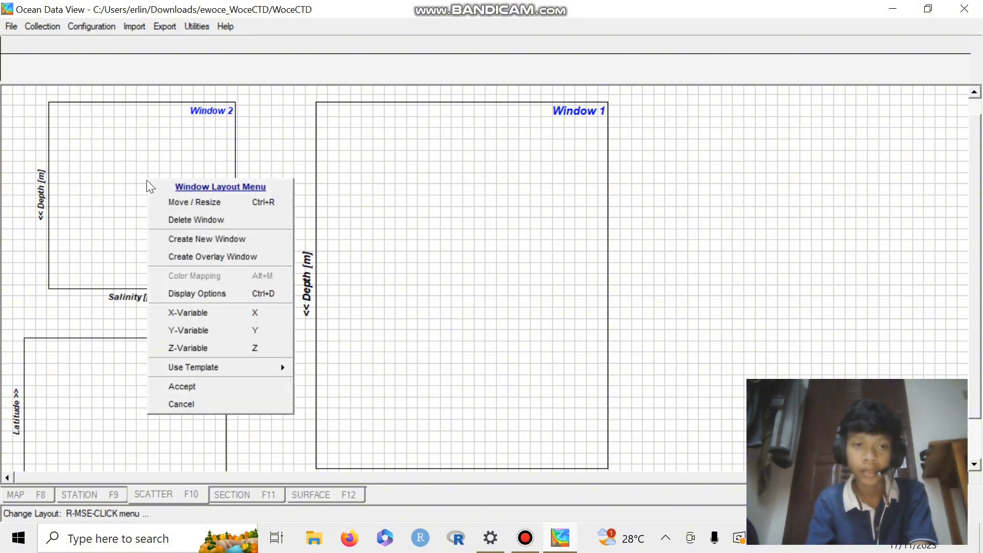
{"action": "left_click", "coordinate": [184, 206]}
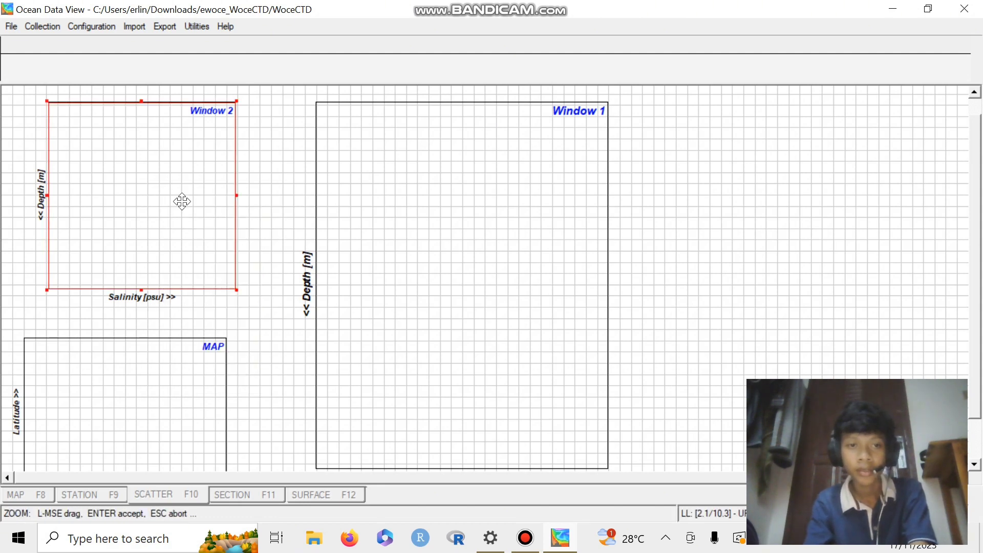
{"action": "left_click_drag", "start_coordinate": [182, 201], "coordinate": [797, 202]}
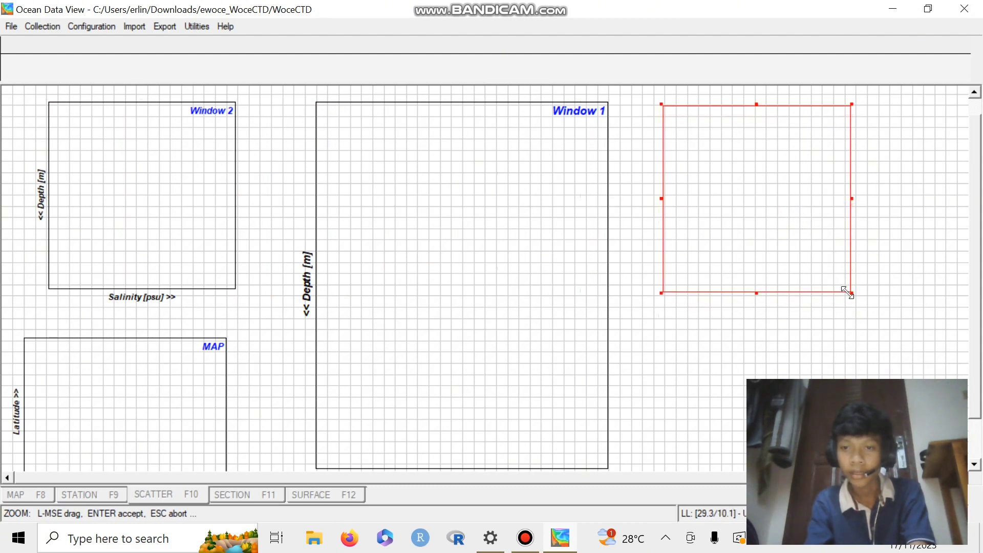
{"action": "left_click_drag", "start_coordinate": [845, 292], "coordinate": [916, 465]}
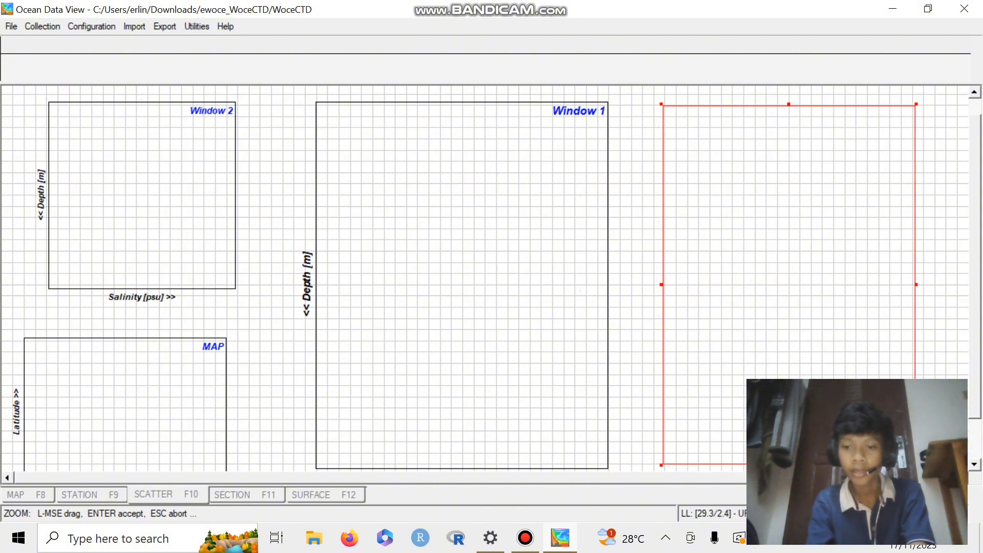
{"action": "key", "text": "Return"}
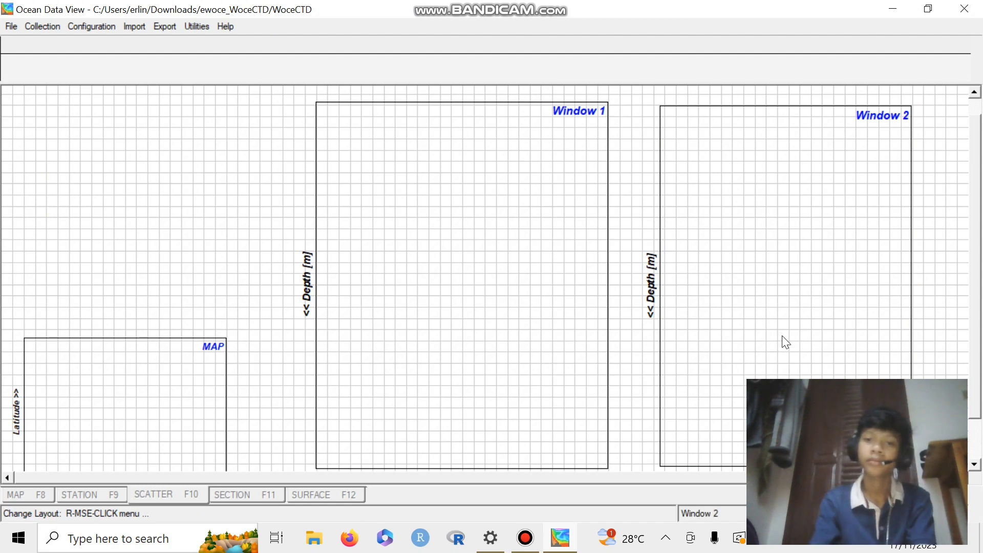
{"action": "right_click", "coordinate": [483, 285]}
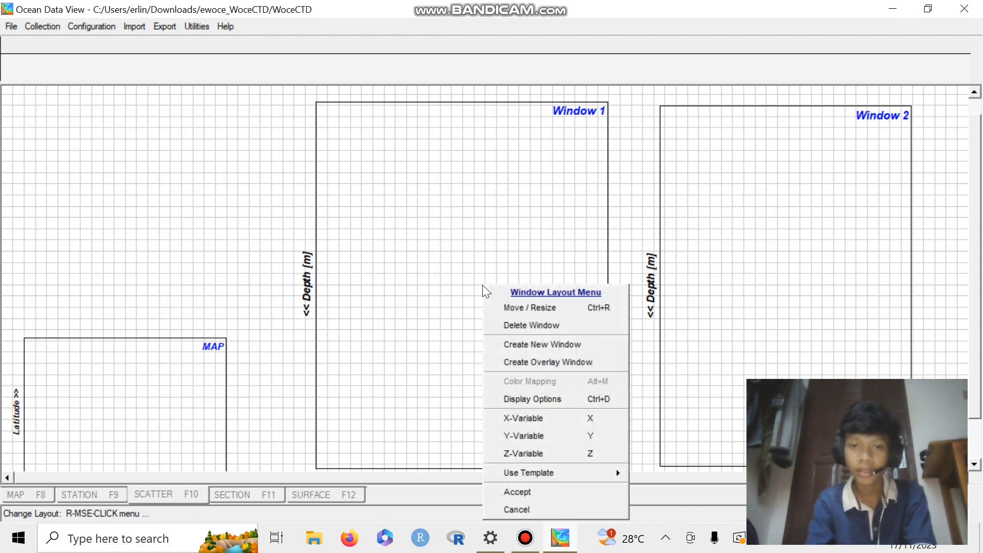
{"action": "mouse_move", "coordinate": [549, 470]}
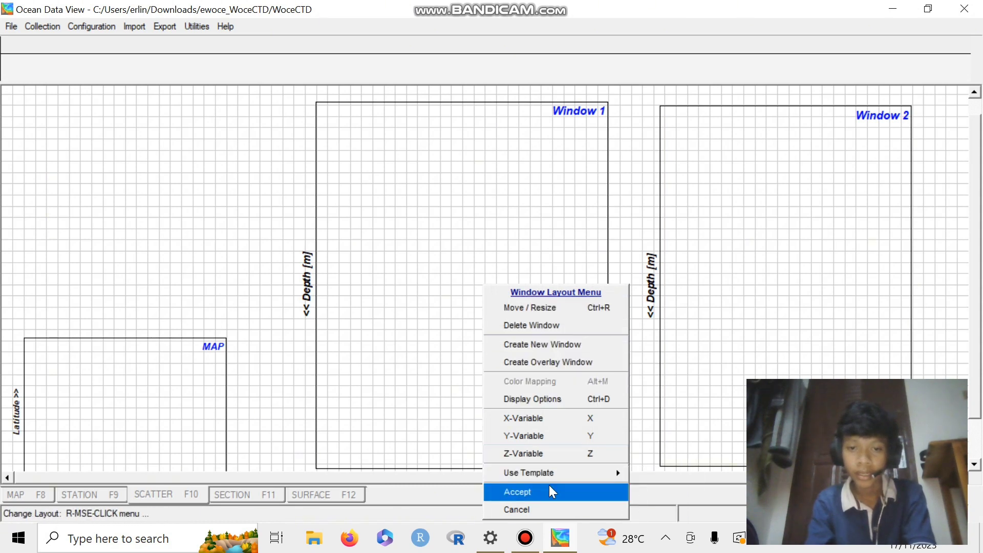
{"action": "left_click", "coordinate": [551, 491]}
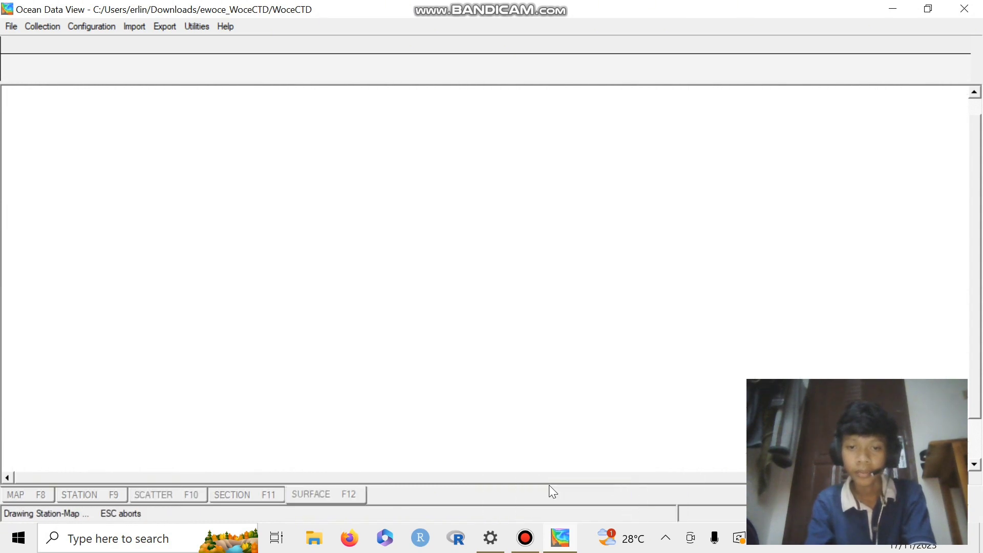
Reopen the window layout and accept it again to redraw the station map and both depth plots
{"action": "right_click", "coordinate": [462, 274]}
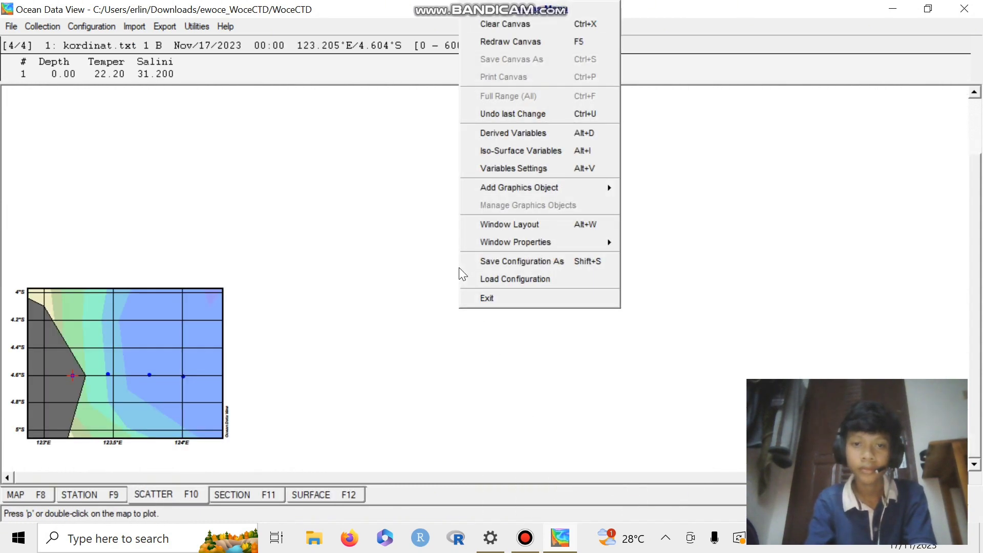
{"action": "right_click", "coordinate": [387, 297]}
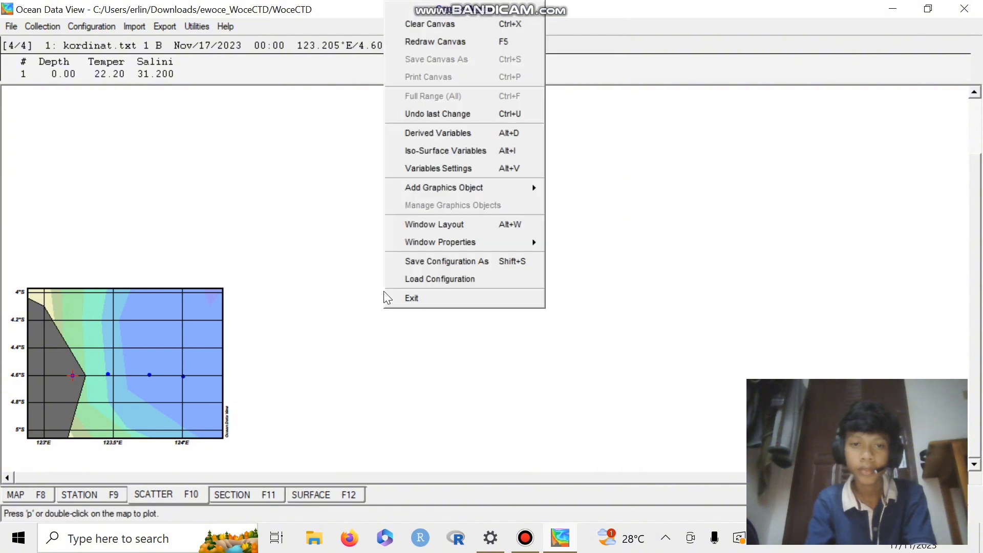
{"action": "left_click", "coordinate": [466, 226]}
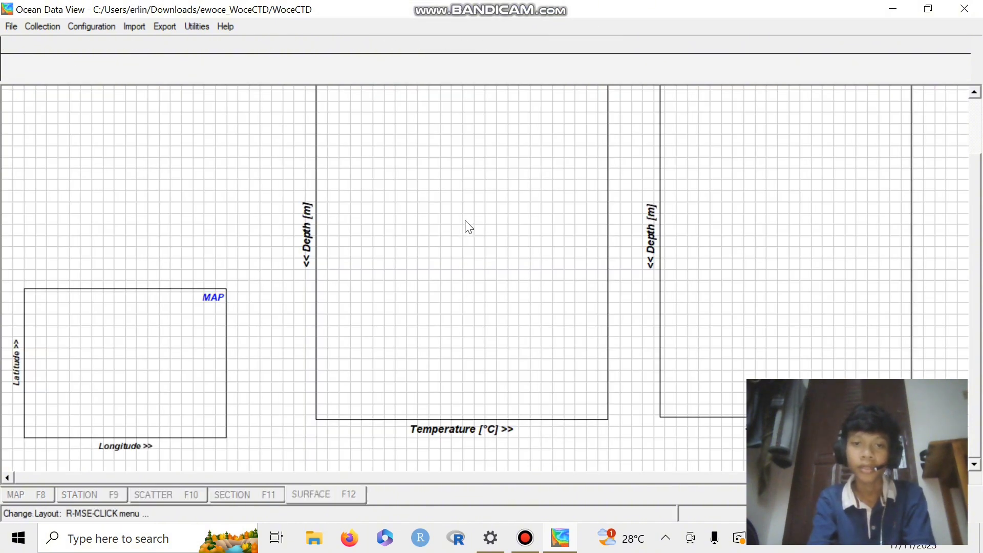
{"action": "right_click", "coordinate": [628, 300]}
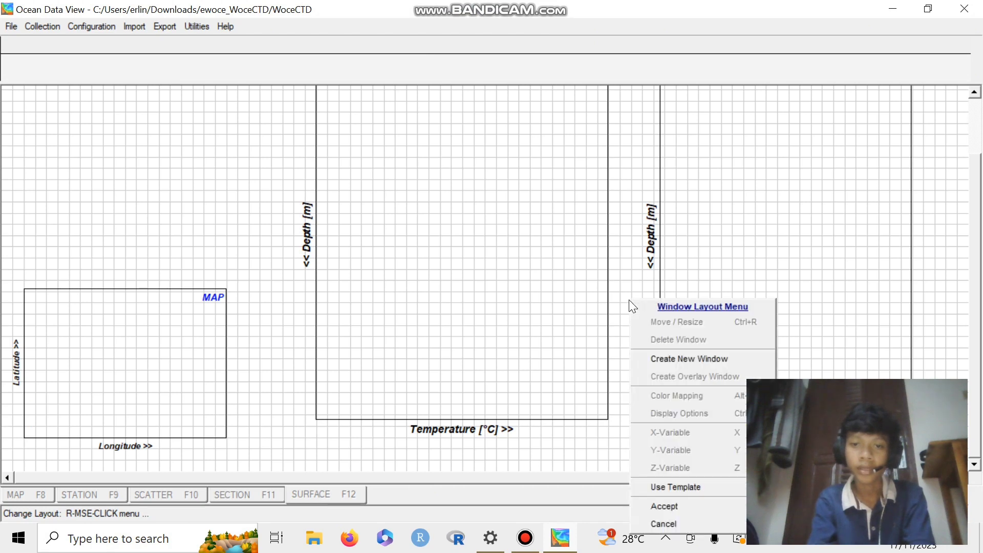
{"action": "left_click", "coordinate": [687, 506]}
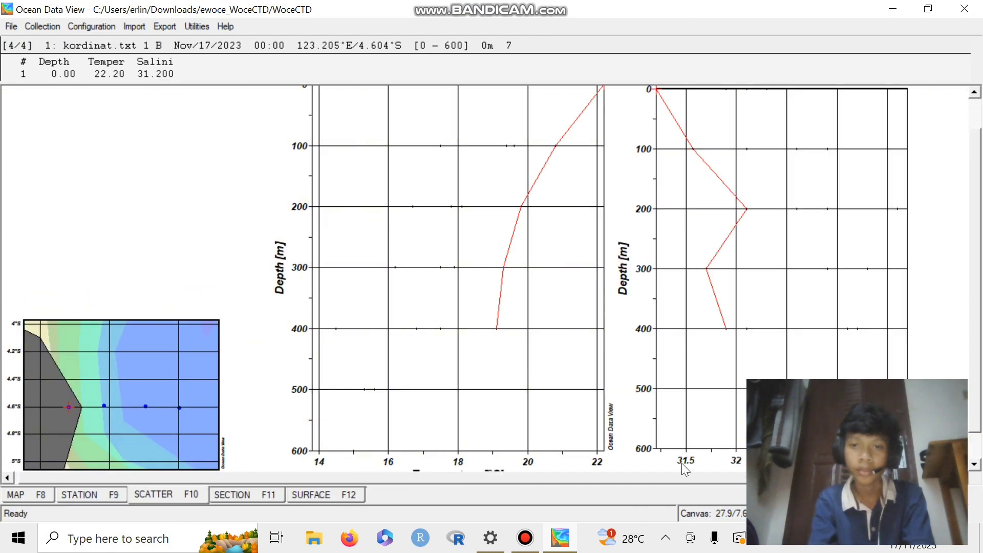
{"action": "scroll", "coordinate": [660, 410], "scroll_direction": "up", "scroll_amount": 1}
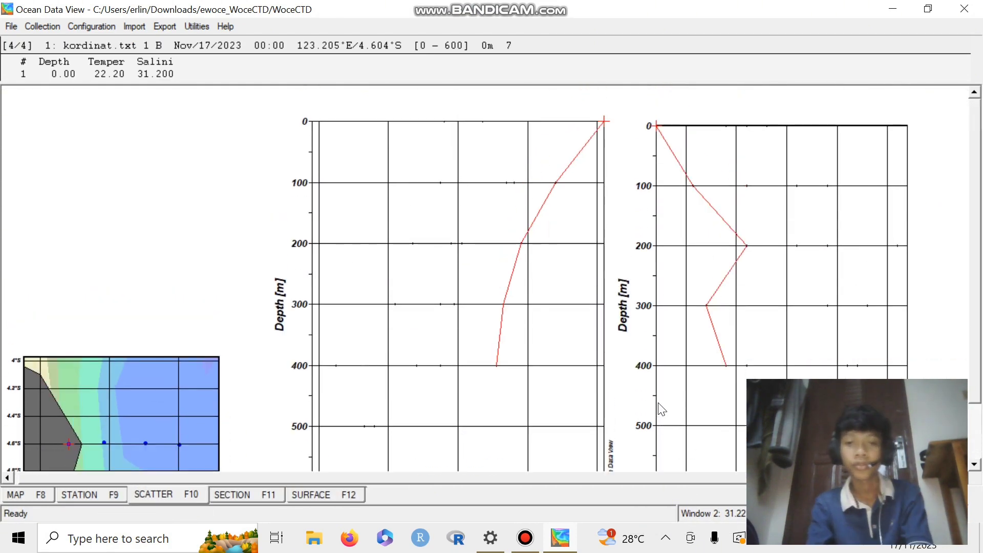
{"action": "scroll", "coordinate": [593, 412], "scroll_direction": "down", "scroll_amount": 2}
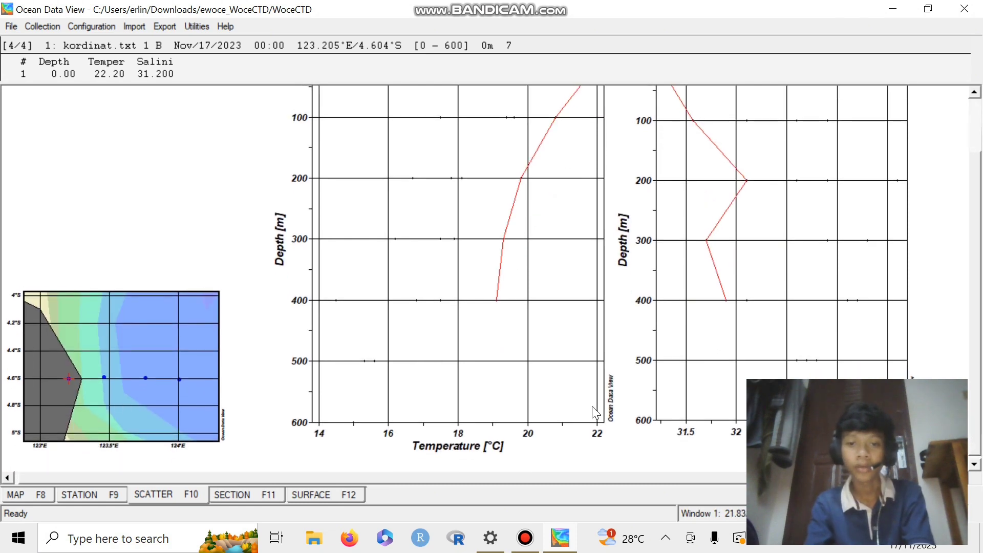
{"action": "scroll", "coordinate": [594, 412], "scroll_direction": "up", "scroll_amount": 2}
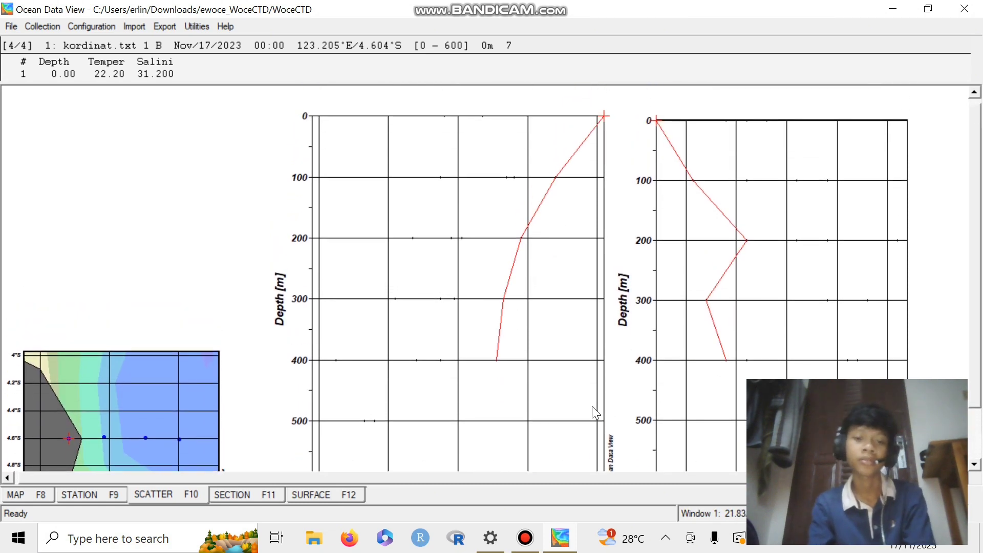
{"action": "right_click", "coordinate": [484, 296]}
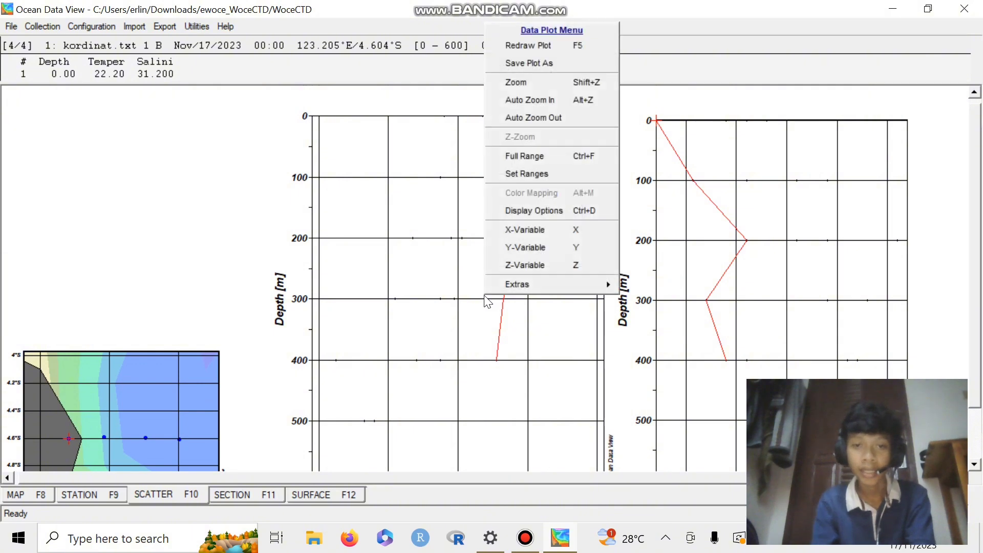
{"action": "left_click", "coordinate": [575, 262]}
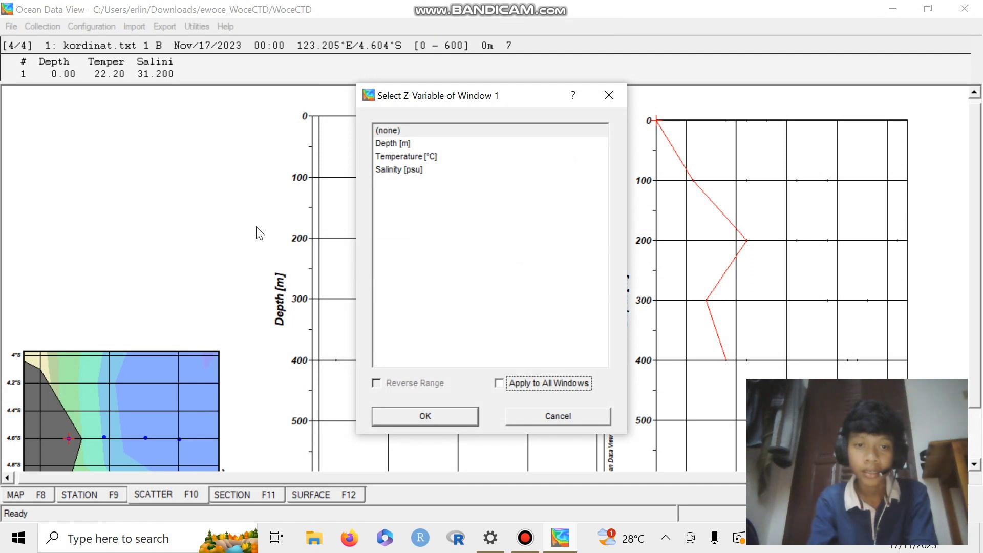
{"action": "left_click", "coordinate": [605, 105]}
{"action": "scroll", "coordinate": [438, 366], "scroll_direction": "down", "scroll_amount": 2}
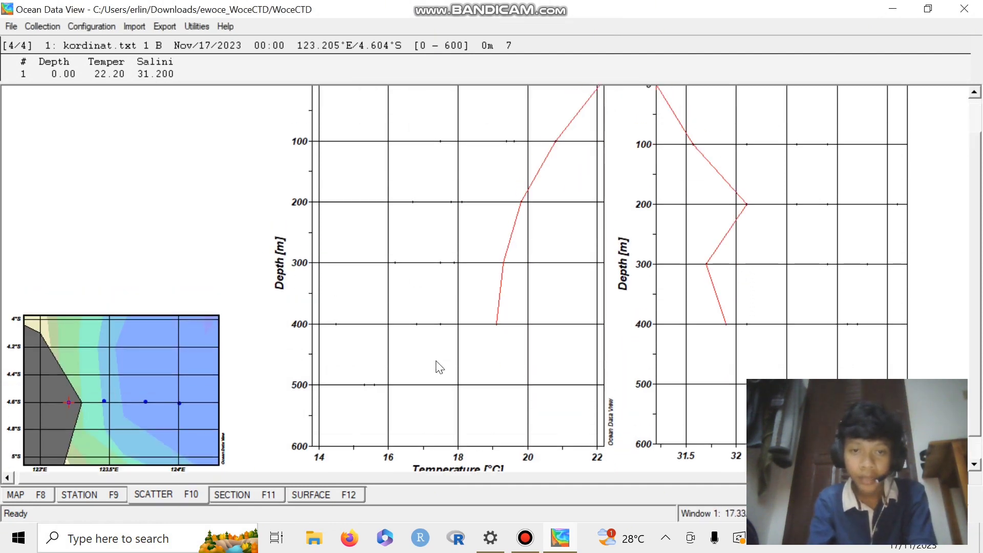
{"action": "scroll", "coordinate": [439, 365], "scroll_direction": "up", "scroll_amount": 2}
{"action": "right_click", "coordinate": [471, 267]}
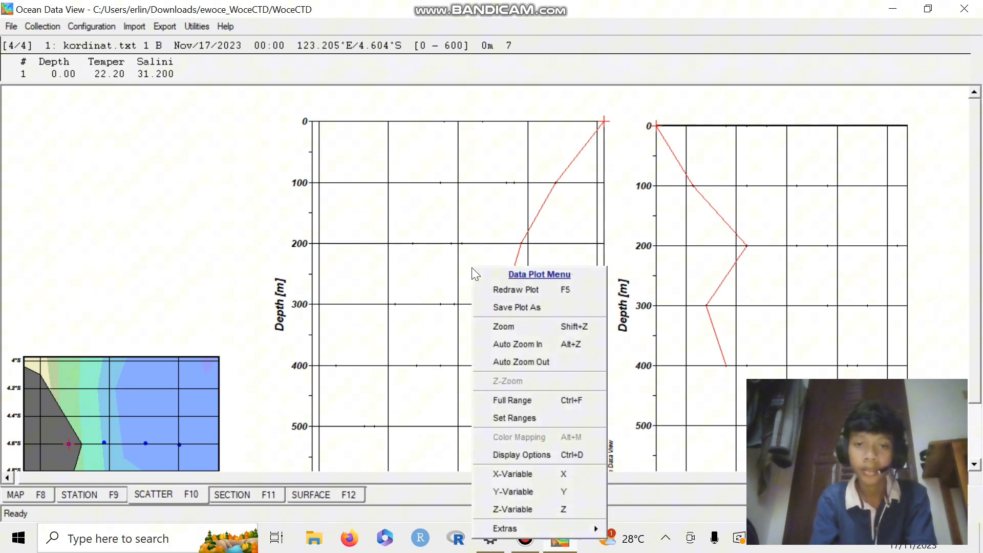
{"action": "left_click", "coordinate": [540, 458]}
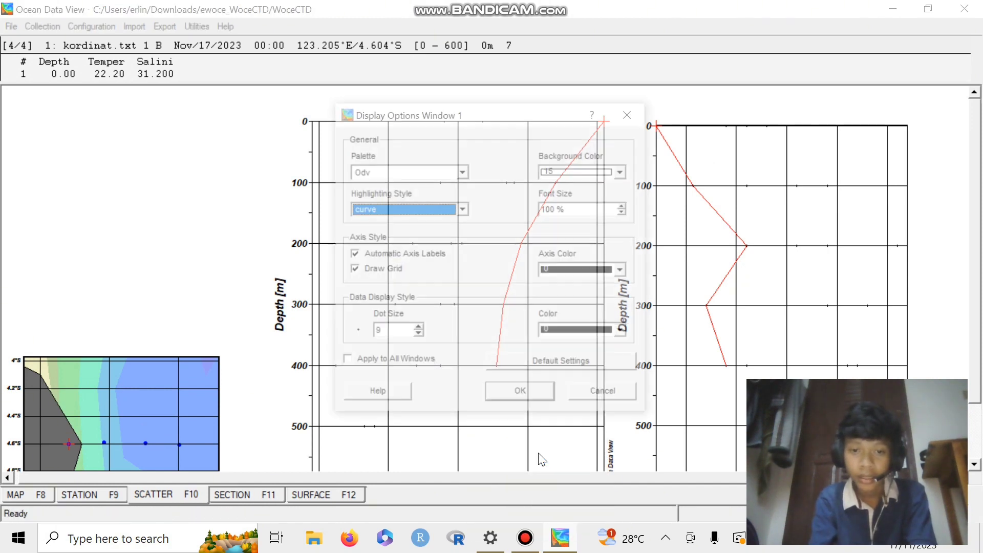
{"action": "left_click", "coordinate": [626, 115]}
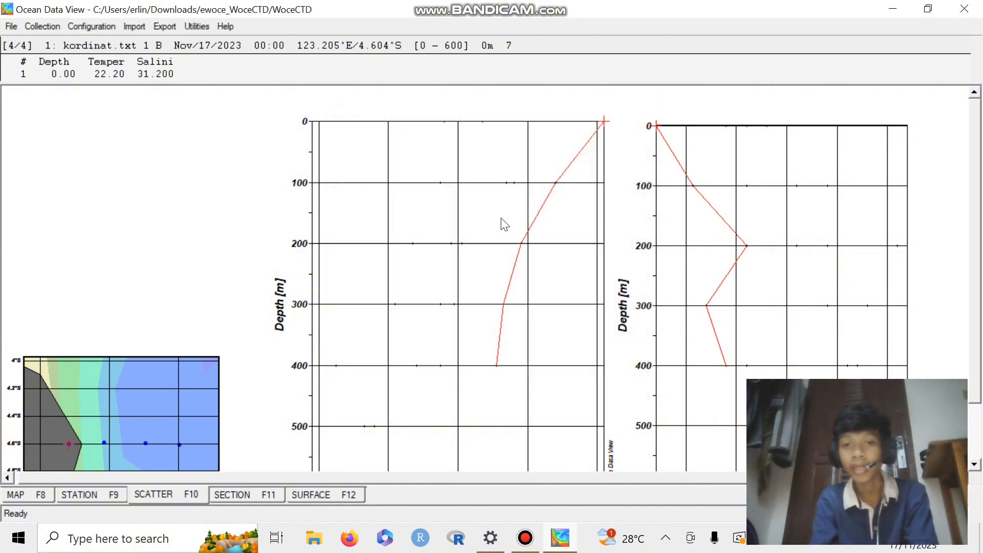
Set Temperature [°C] as the Z-variable of Window 1, the Temperature versus Depth plot
{"action": "right_click", "coordinate": [501, 218]}
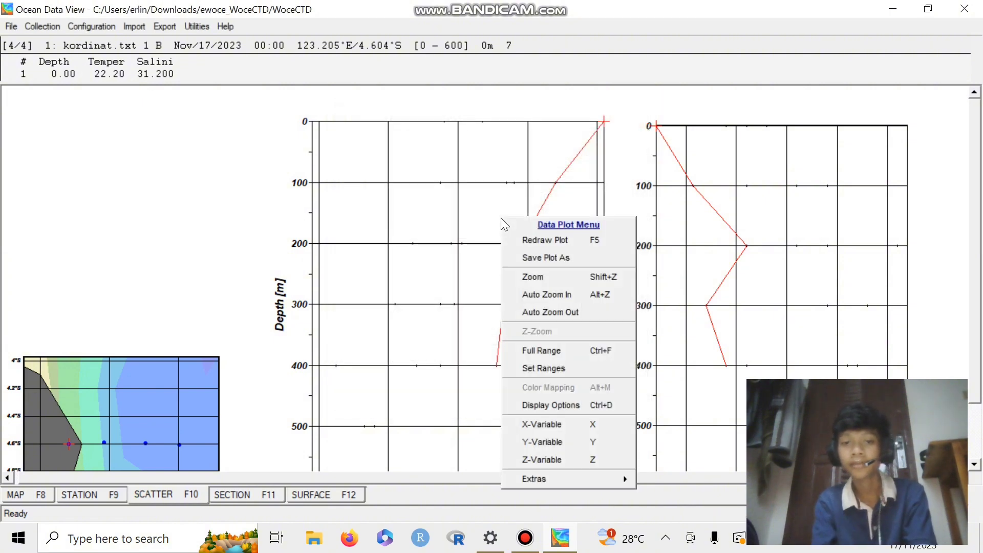
{"action": "left_click", "coordinate": [566, 459]}
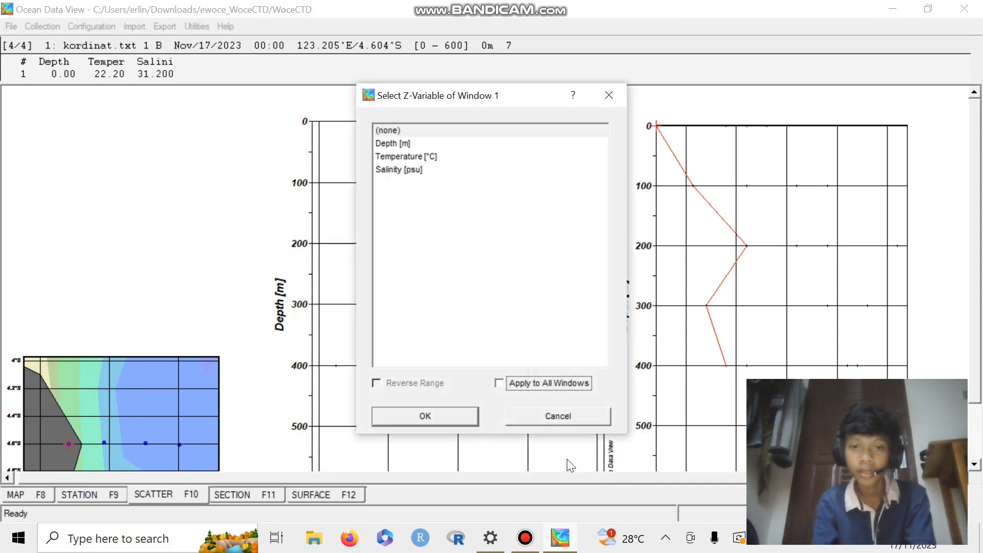
{"action": "left_click", "coordinate": [431, 158]}
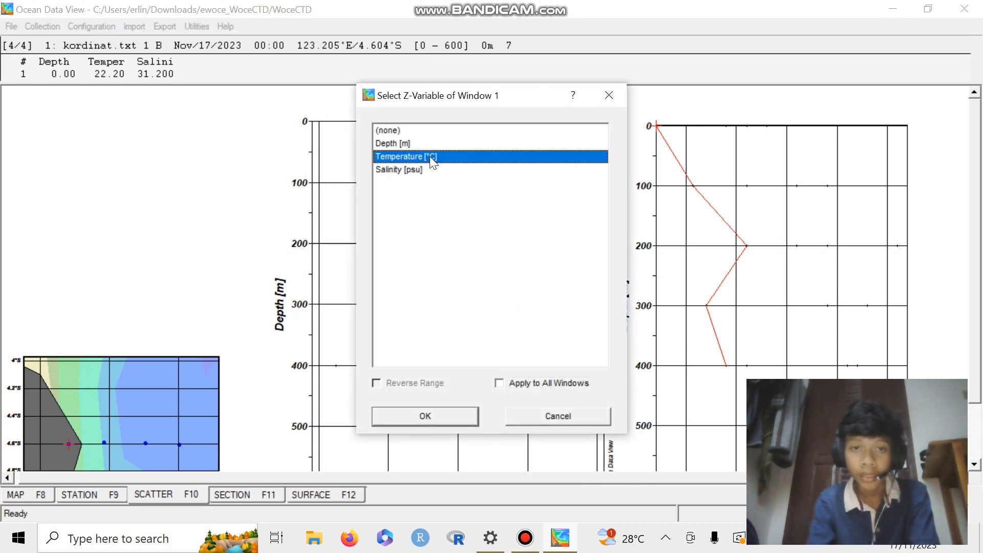
{"action": "left_click", "coordinate": [435, 416]}
{"action": "scroll", "coordinate": [668, 369], "scroll_direction": "down", "scroll_amount": 2}
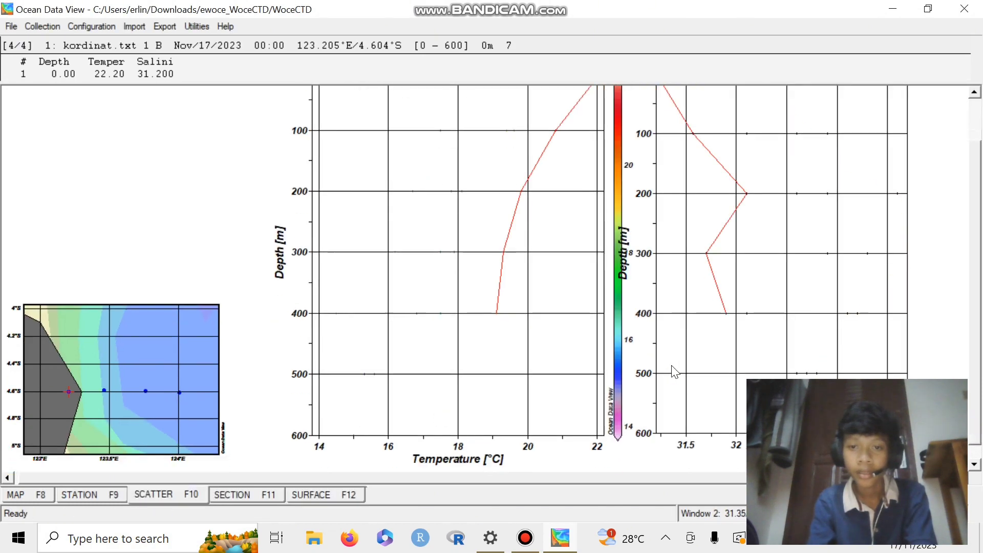
{"action": "scroll", "coordinate": [672, 370], "scroll_direction": "up", "scroll_amount": 2}
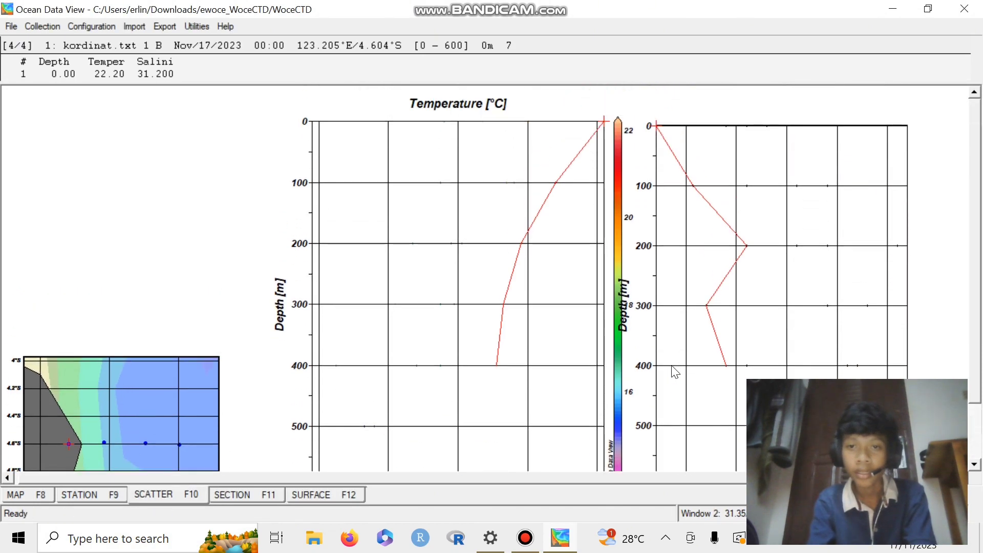
Set Salinity [psu] as the Z-variable of Window 2, the Salinity versus Depth plot
{"action": "right_click", "coordinate": [810, 258]}
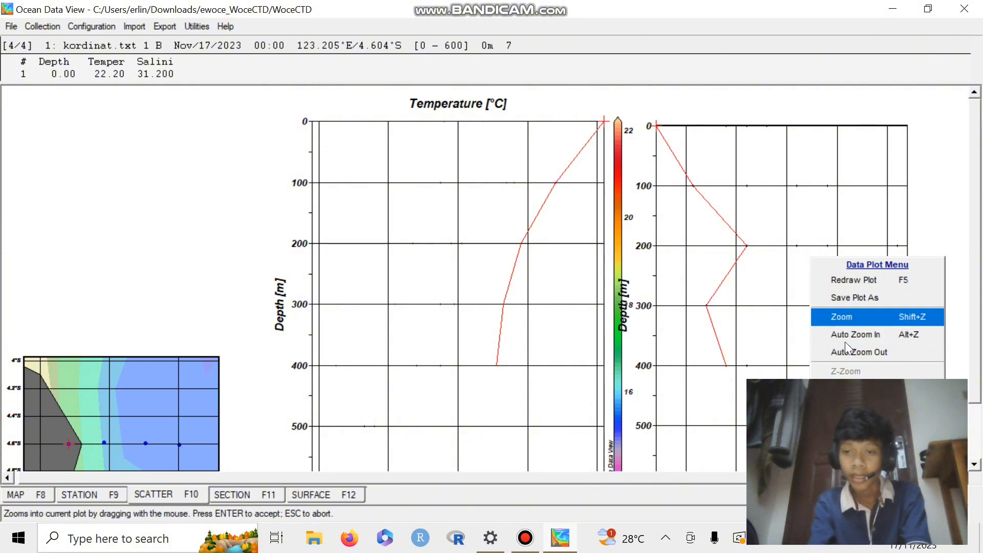
{"action": "left_click", "coordinate": [850, 389]}
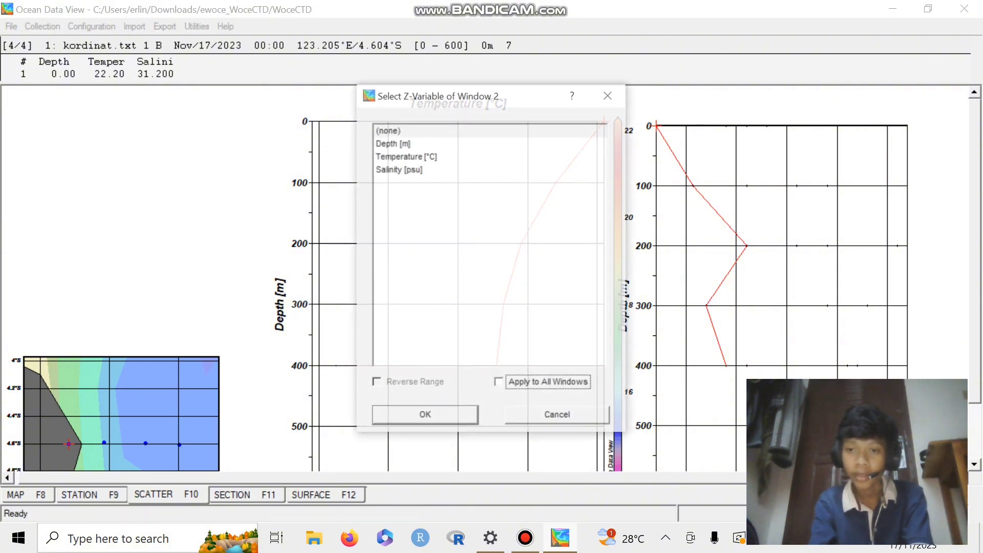
{"action": "left_click", "coordinate": [478, 171]}
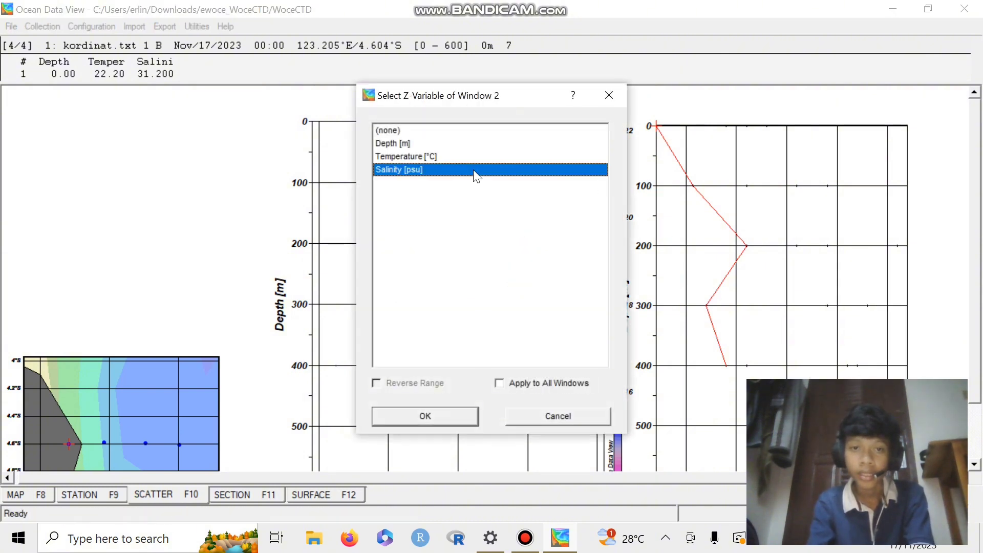
{"action": "left_click", "coordinate": [441, 418]}
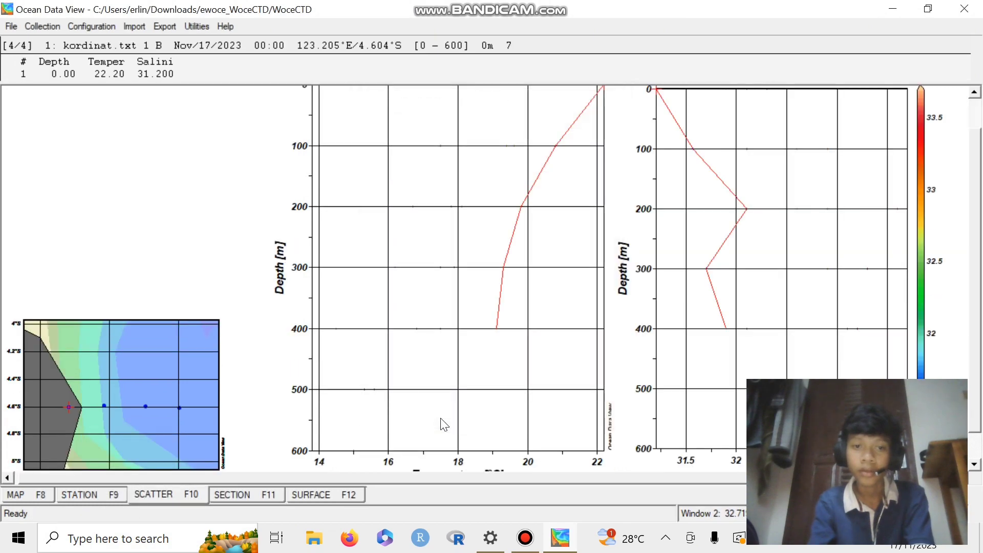
In the display options of Window 1, switch to a gridded field with VG Gridding and set X and Y scale-lengths to 400
{"action": "scroll", "coordinate": [624, 311], "scroll_direction": "down", "scroll_amount": 1}
{"action": "scroll", "coordinate": [624, 310], "scroll_direction": "up", "scroll_amount": 2}
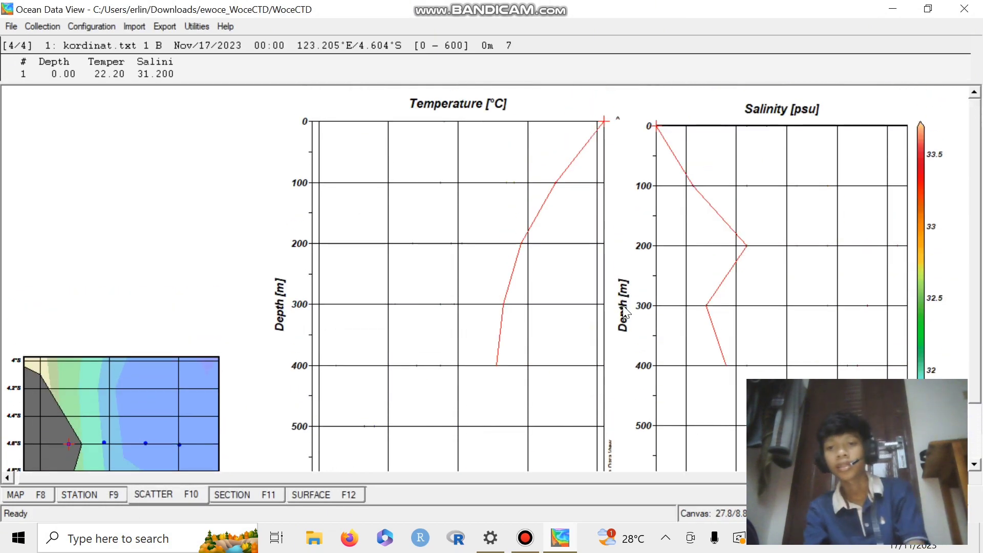
{"action": "scroll", "coordinate": [625, 310], "scroll_direction": "down", "scroll_amount": 2}
{"action": "scroll", "coordinate": [627, 312], "scroll_direction": "up", "scroll_amount": 2}
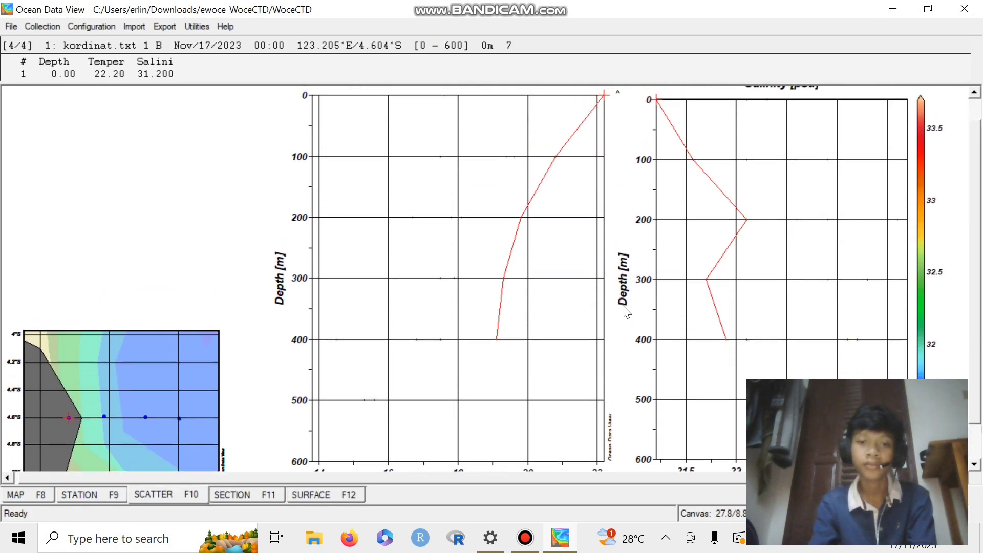
{"action": "scroll", "coordinate": [627, 312], "scroll_direction": "down", "scroll_amount": 1}
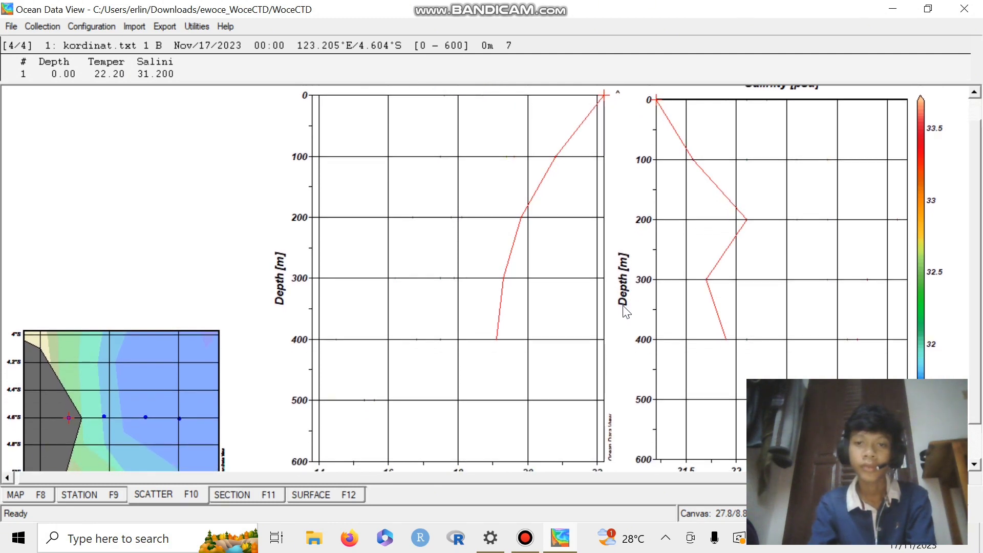
{"action": "right_click", "coordinate": [462, 211]}
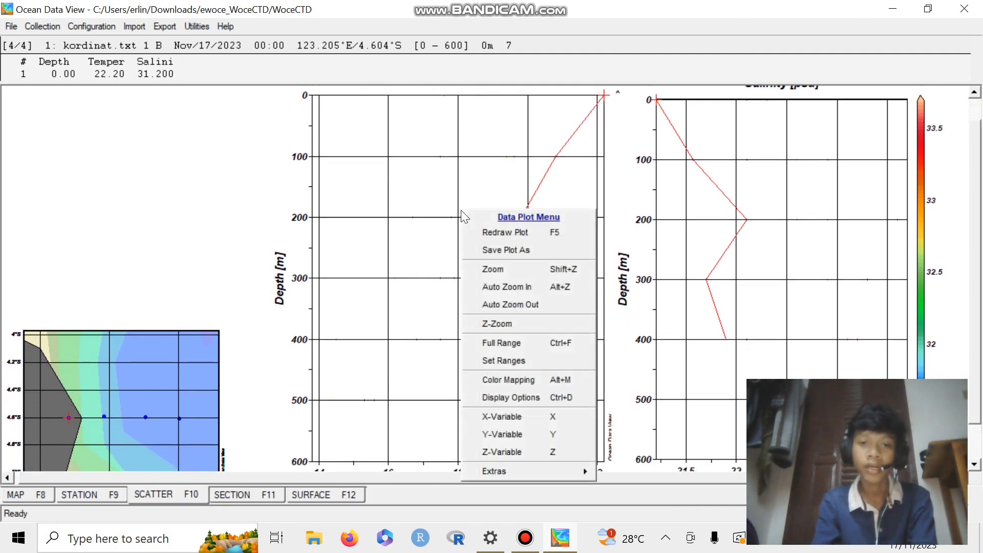
{"action": "left_click", "coordinate": [528, 398]}
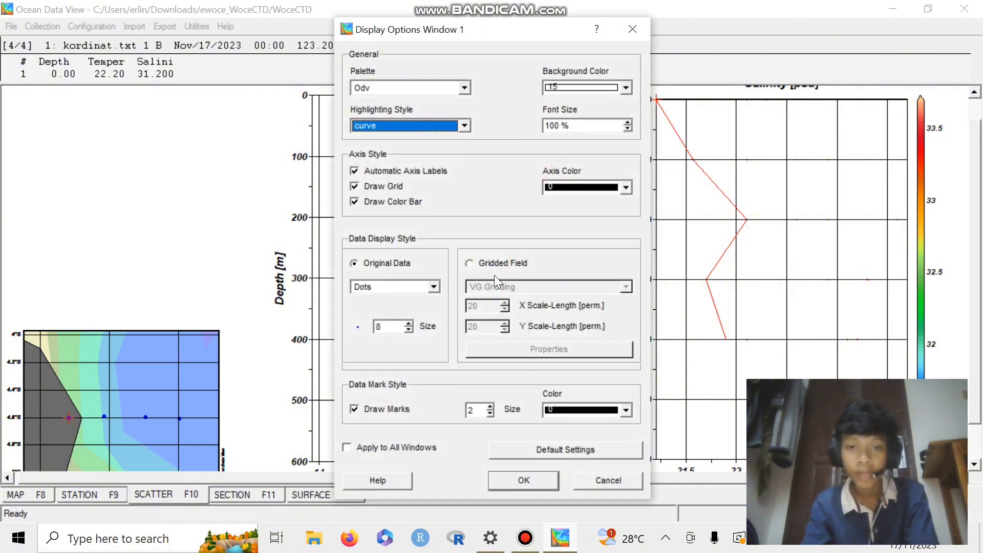
{"action": "left_click", "coordinate": [468, 263]}
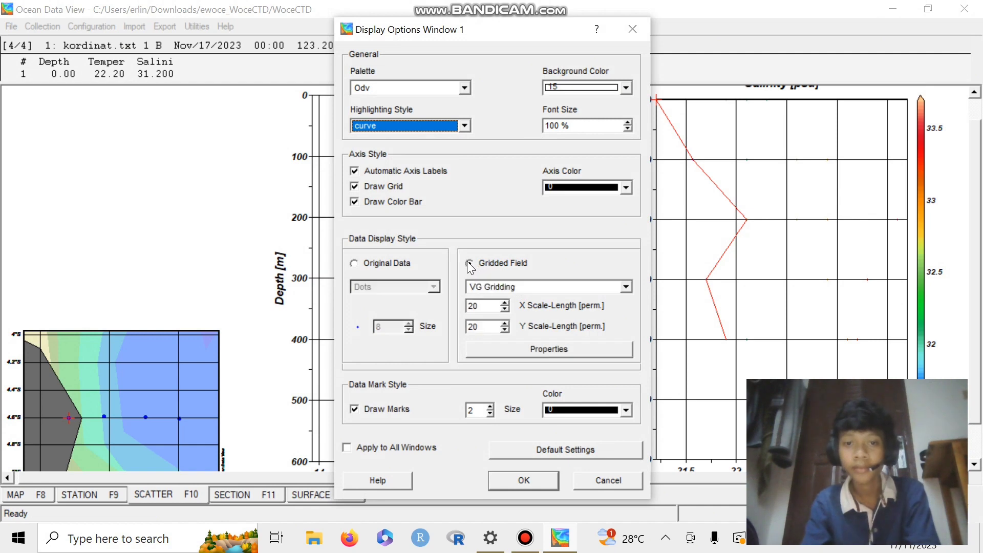
{"action": "left_click", "coordinate": [491, 302]}
{"action": "key", "text": "BackSpace"}
{"action": "key", "text": "BackSpace"}
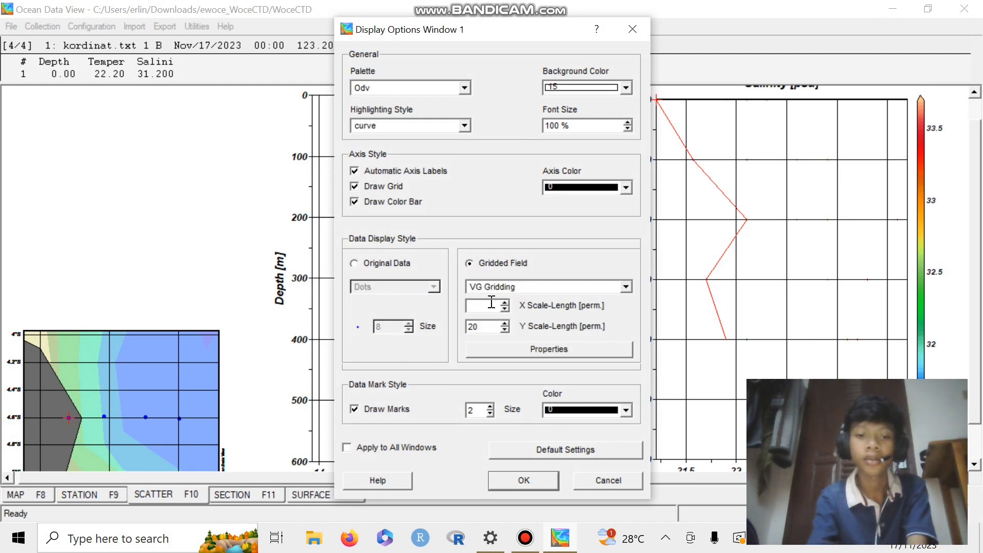
{"action": "type", "text": "400"}
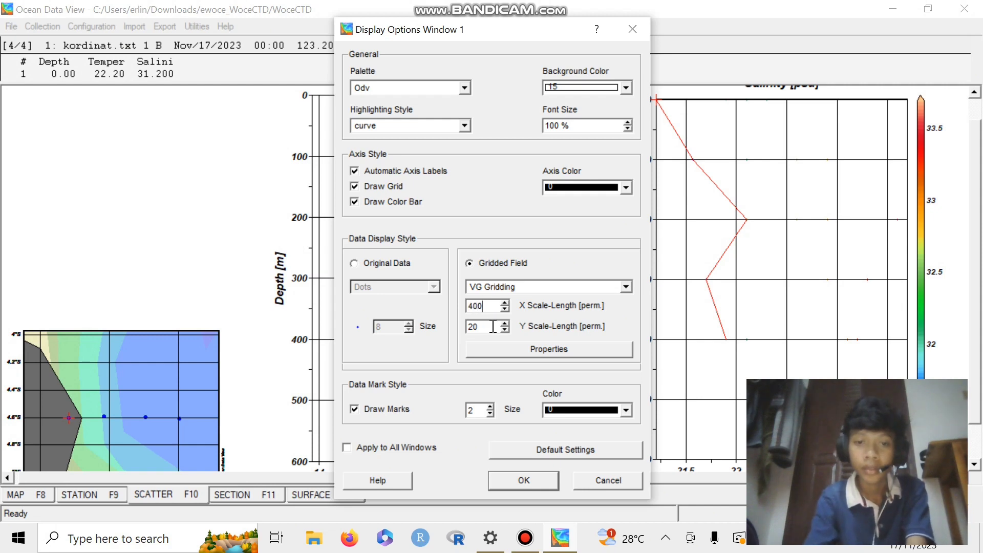
{"action": "key", "text": "BackSpace"}
{"action": "key", "text": "BackSpace"}
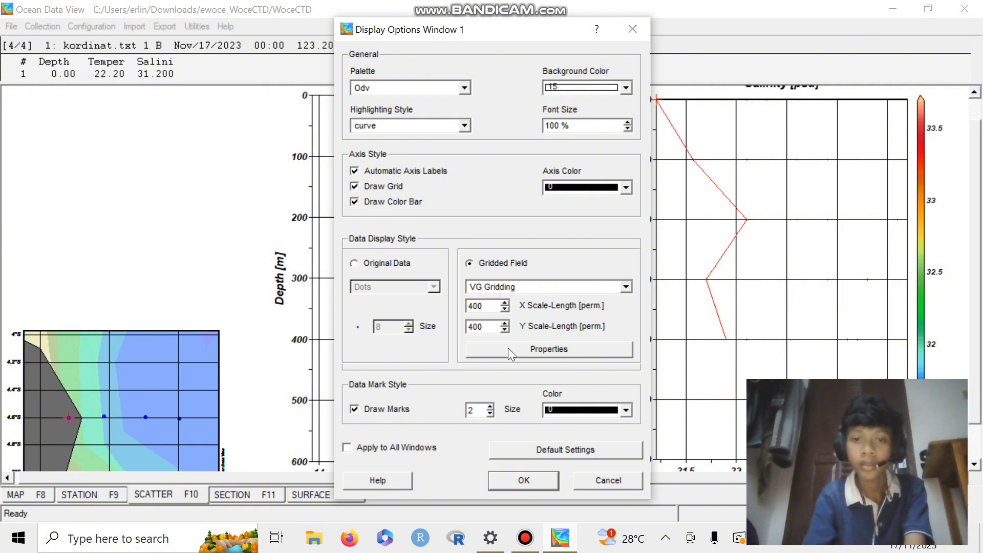
Add temperature contour lines from 13 to 23 in increments of 1 to Window 1 and apply its display options
{"action": "left_click", "coordinate": [509, 346]}
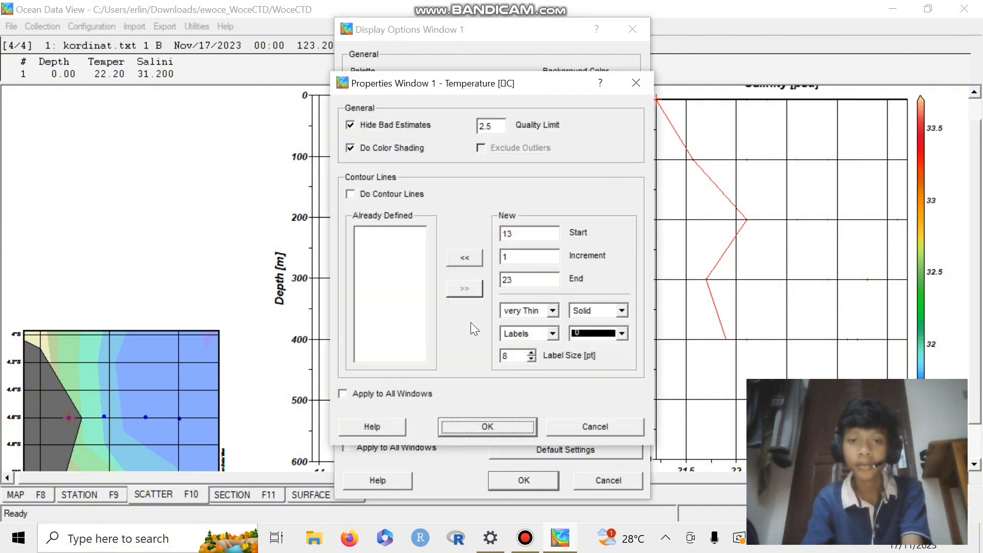
{"action": "left_click", "coordinate": [465, 259]}
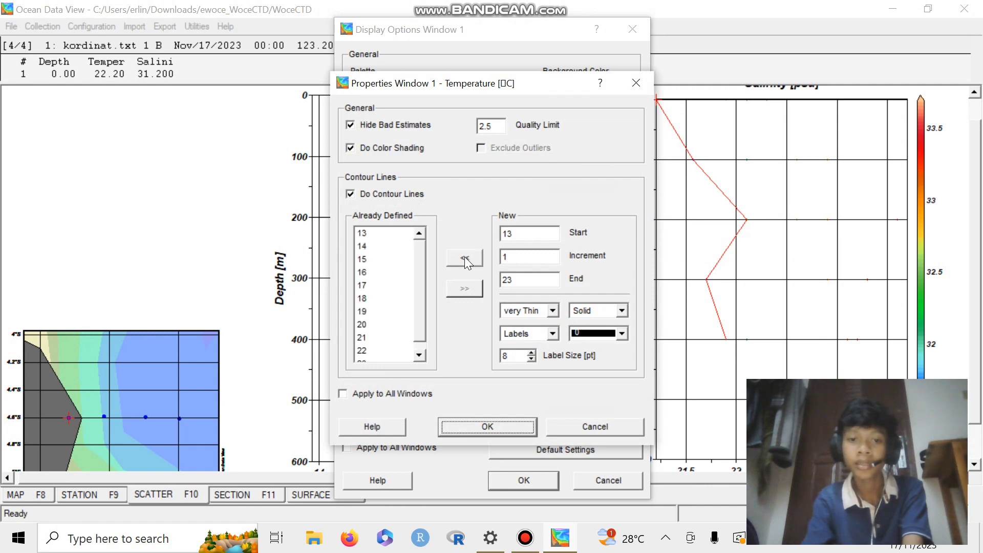
{"action": "left_click", "coordinate": [494, 428]}
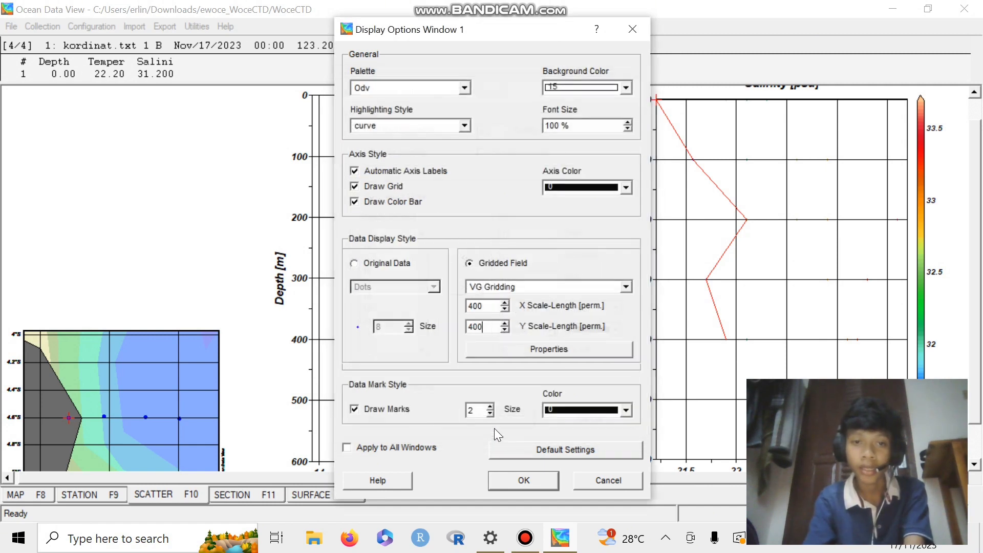
{"action": "left_click", "coordinate": [521, 484]}
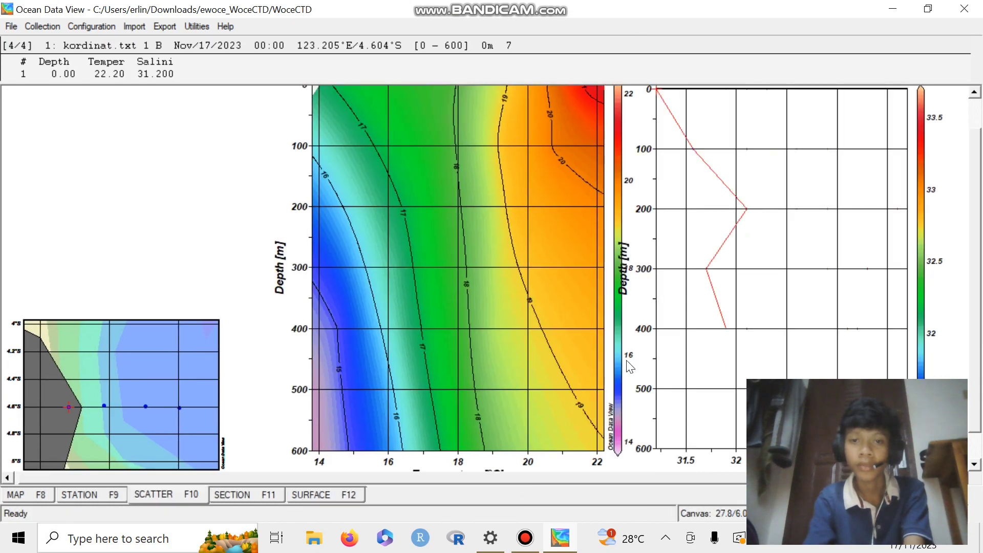
Examine the gridded and contoured temperature plot over its full depth range beside the salinity plot
{"action": "scroll", "coordinate": [561, 308], "scroll_direction": "down", "scroll_amount": 1}
{"action": "scroll", "coordinate": [561, 308], "scroll_direction": "up", "scroll_amount": 2}
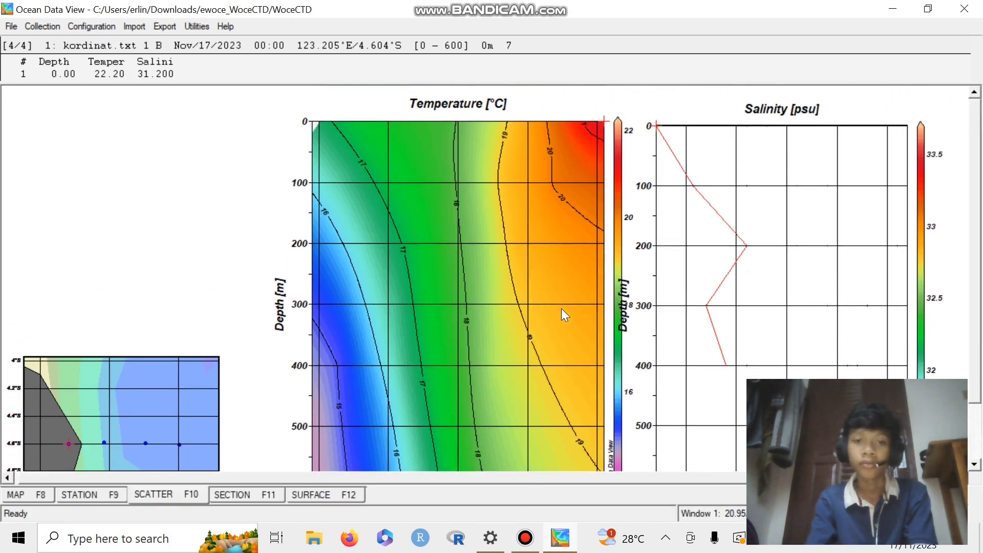
{"action": "scroll", "coordinate": [561, 308], "scroll_direction": "down", "scroll_amount": 2}
{"action": "scroll", "coordinate": [561, 308], "scroll_direction": "up", "scroll_amount": 2}
{"action": "scroll", "coordinate": [561, 308], "scroll_direction": "down", "scroll_amount": 1}
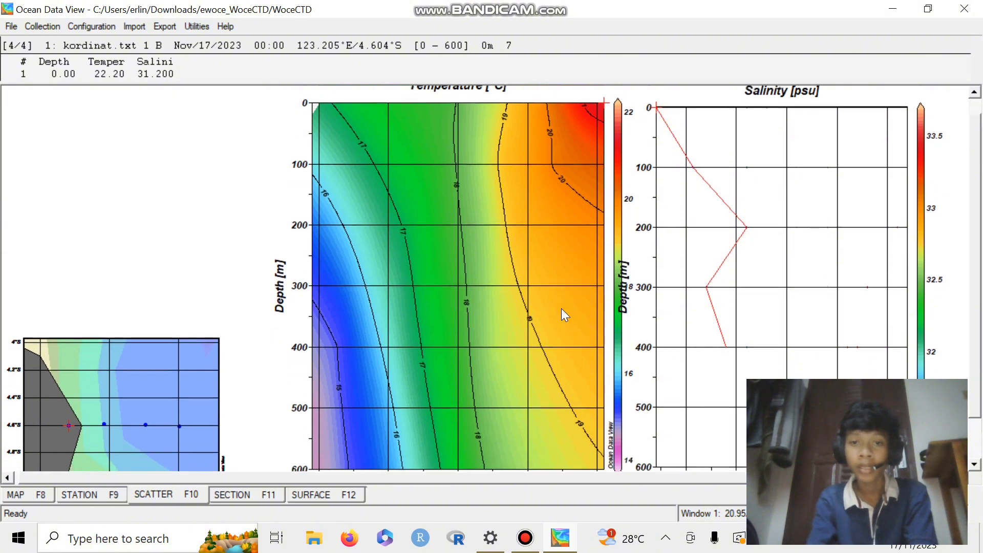
{"action": "scroll", "coordinate": [560, 308], "scroll_direction": "up", "scroll_amount": 1}
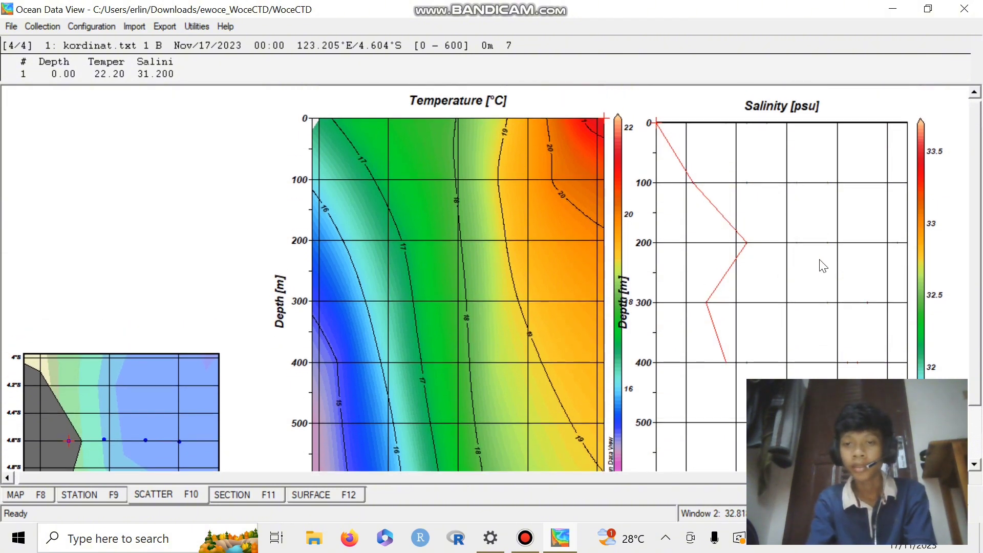
{"action": "scroll", "coordinate": [819, 262], "scroll_direction": "down", "scroll_amount": 2}
{"action": "scroll", "coordinate": [822, 265], "scroll_direction": "up", "scroll_amount": 2}
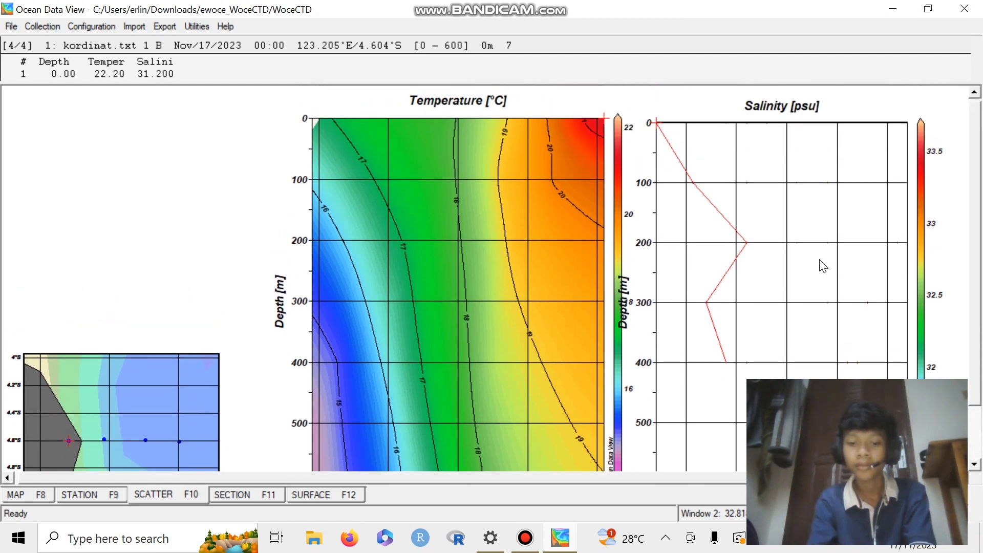
In the display options of Window 2, switch to a gridded field with VG Gridding and set X and Y scale-lengths to 400
{"action": "right_click", "coordinate": [823, 265]}
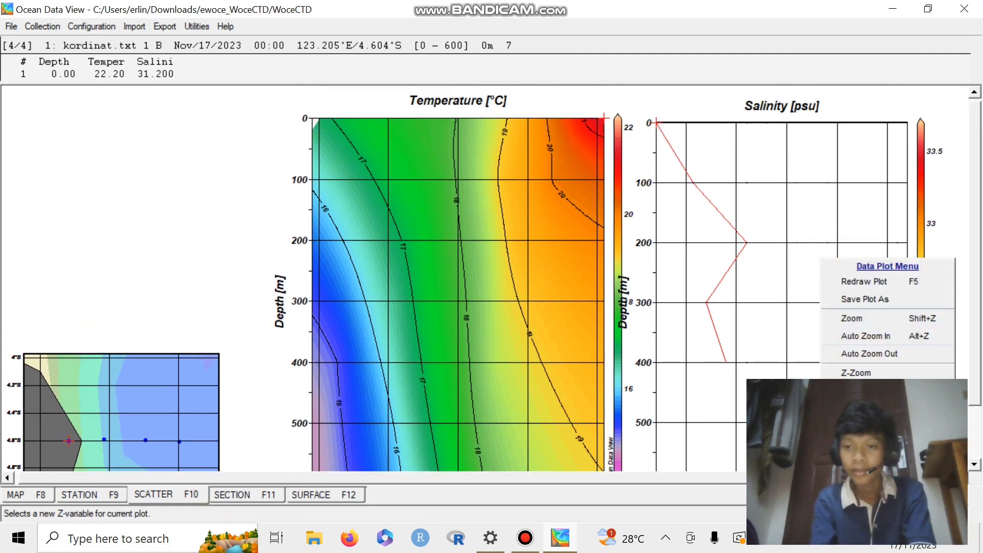
{"action": "left_click", "coordinate": [864, 480]}
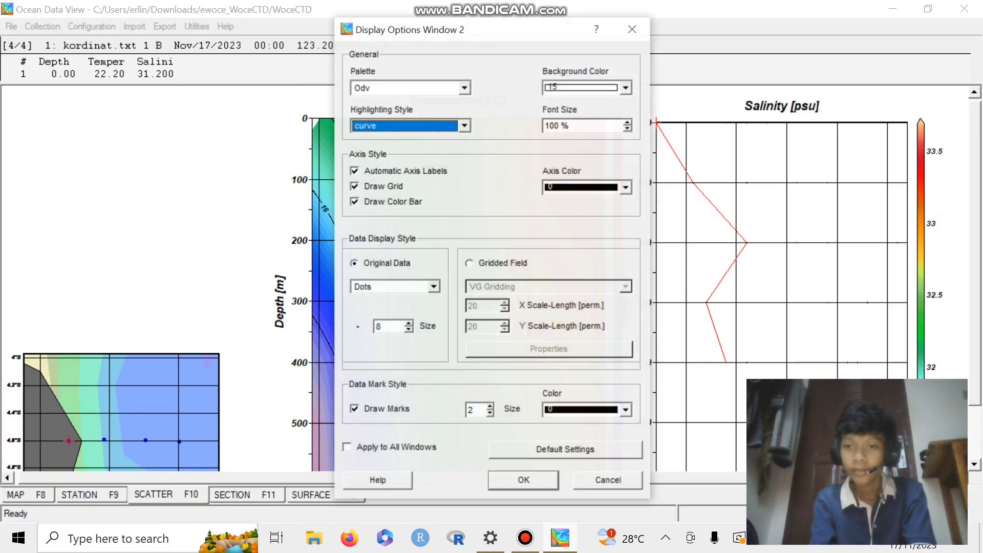
{"action": "left_click", "coordinate": [469, 263]}
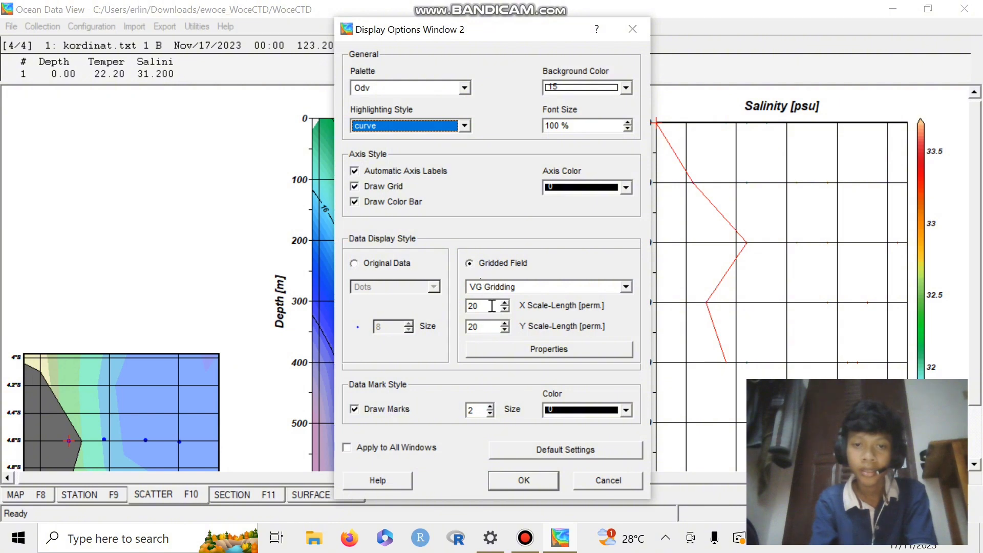
{"action": "left_click", "coordinate": [492, 306]}
{"action": "key", "text": "BackSpace"}
{"action": "key", "text": "BackSpace"}
{"action": "type", "text": "4"}
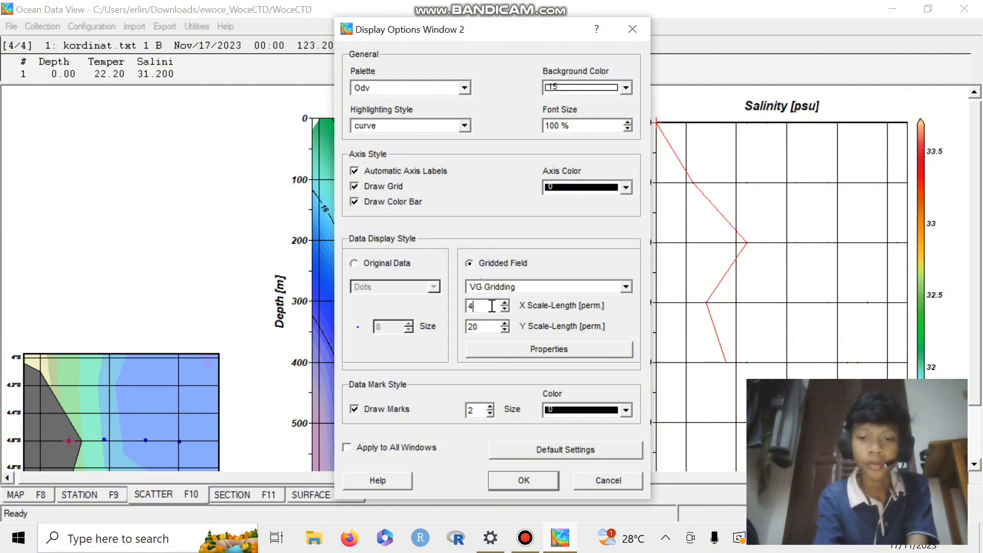
{"action": "type", "text": "00"}
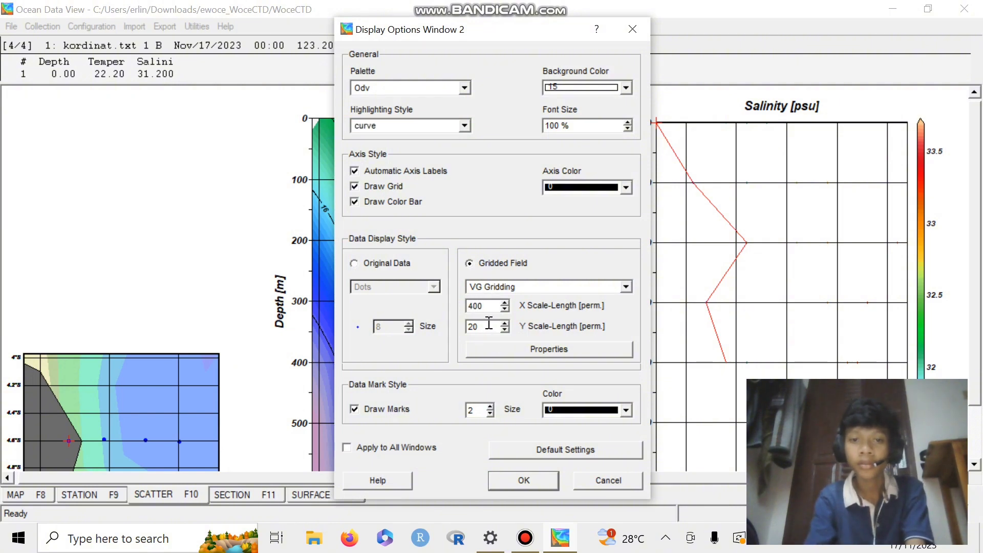
{"action": "key", "text": "BackSpace"}
{"action": "key", "text": "BackSpace"}
{"action": "type", "text": "4"}
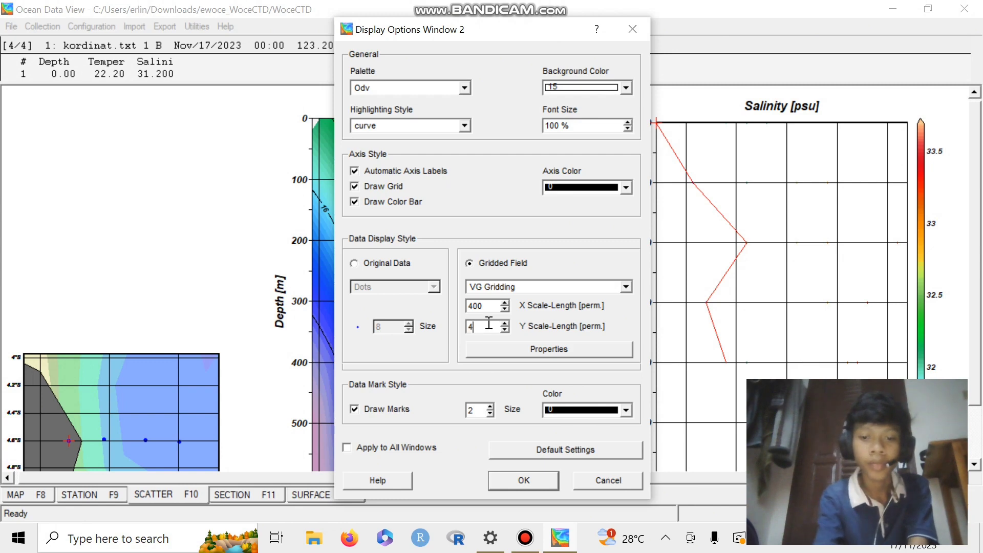
{"action": "type", "text": "00"}
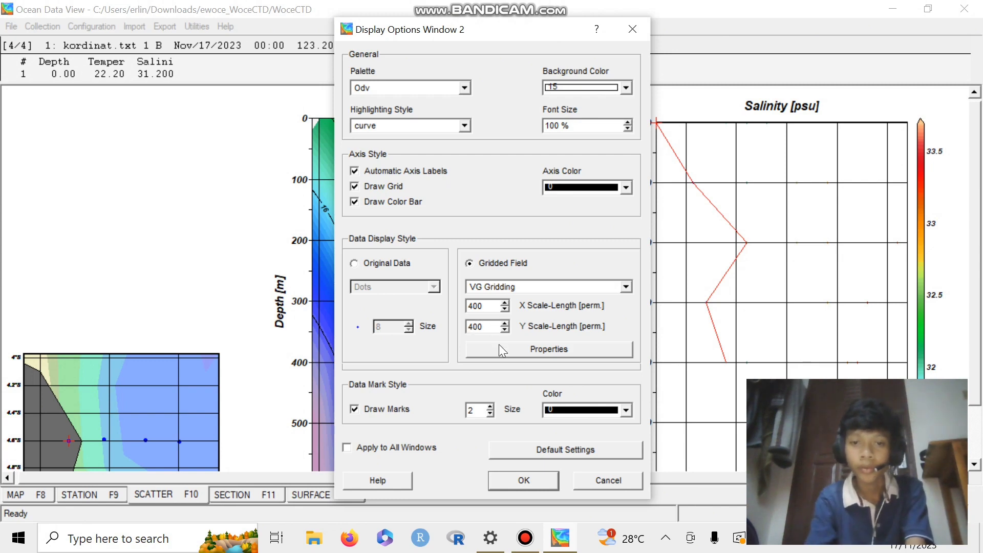
Add salinity contour lines from 31 to 33.75 in increments of 0.25 to Window 2 and apply its display options
{"action": "left_click", "coordinate": [498, 345]}
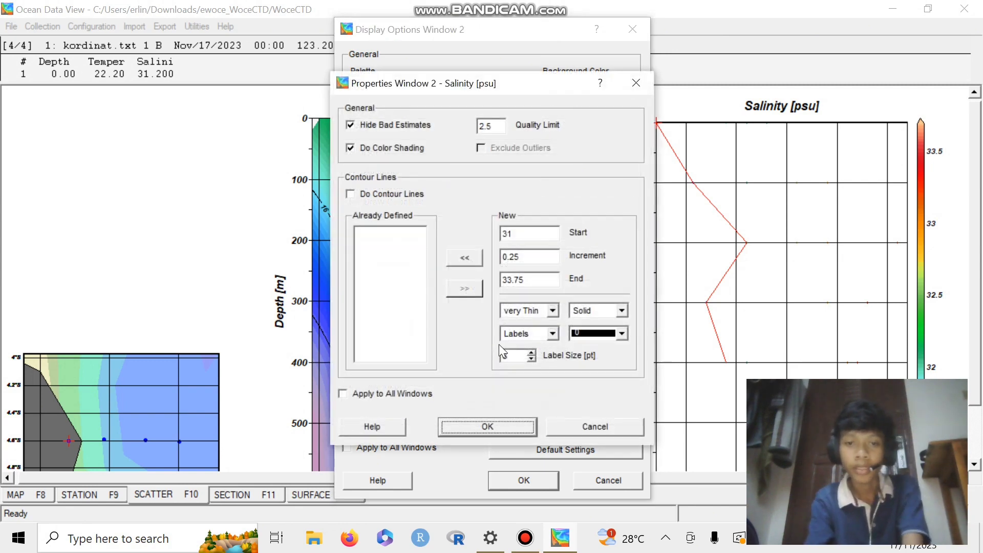
{"action": "left_click", "coordinate": [464, 260]}
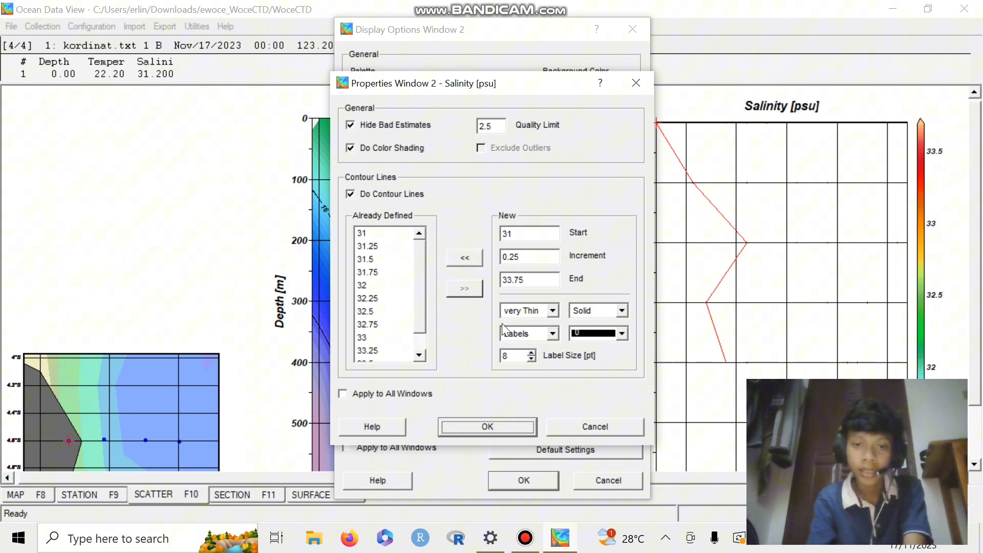
{"action": "left_click", "coordinate": [522, 426]}
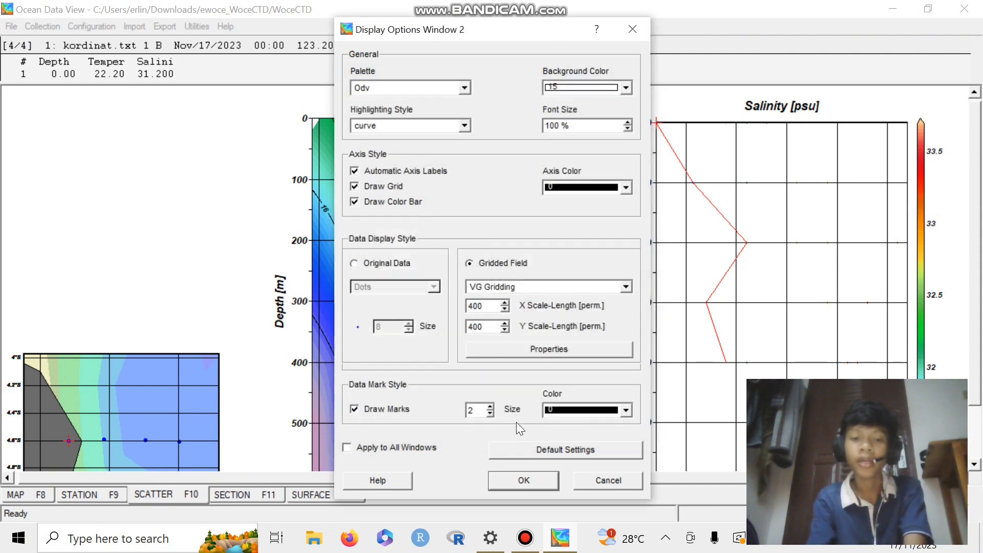
{"action": "left_click", "coordinate": [518, 479]}
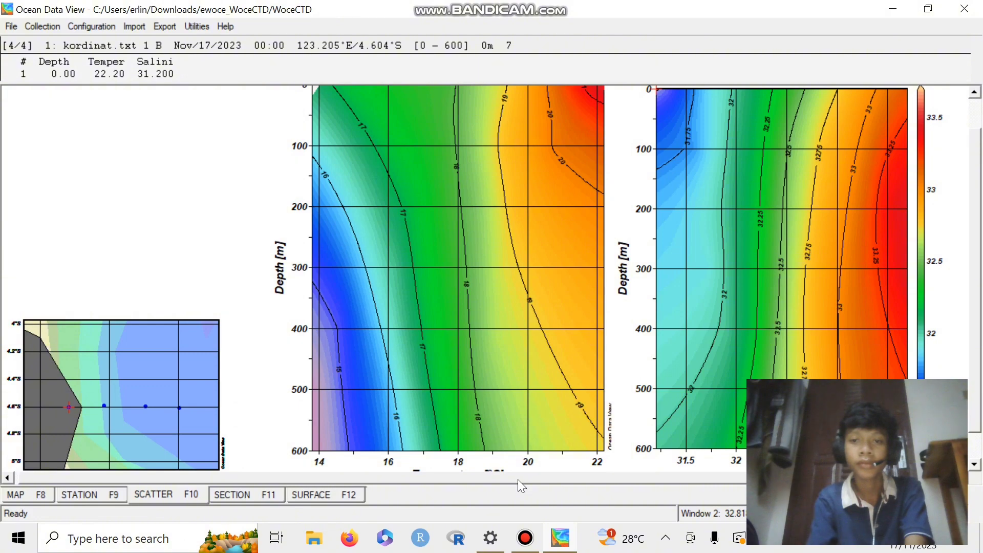
Review the finished temperature and salinity contour plots together with the station map
{"action": "scroll", "coordinate": [593, 349], "scroll_direction": "down", "scroll_amount": 2}
{"action": "scroll", "coordinate": [593, 349], "scroll_direction": "up", "scroll_amount": 3}
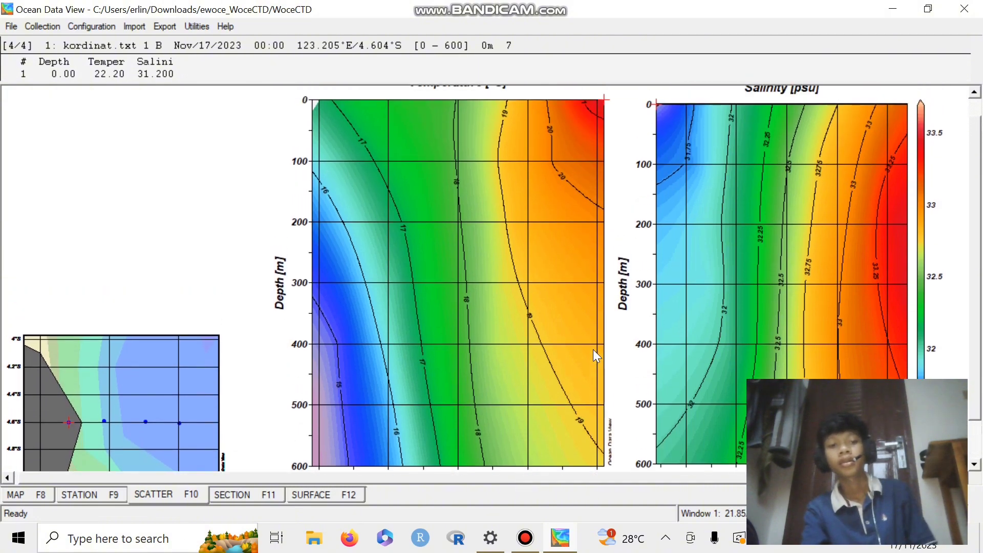
{"action": "scroll", "coordinate": [592, 349], "scroll_direction": "down", "scroll_amount": 2}
{"action": "scroll", "coordinate": [592, 349], "scroll_direction": "up", "scroll_amount": 3}
{"action": "scroll", "coordinate": [593, 349], "scroll_direction": "down", "scroll_amount": 2}
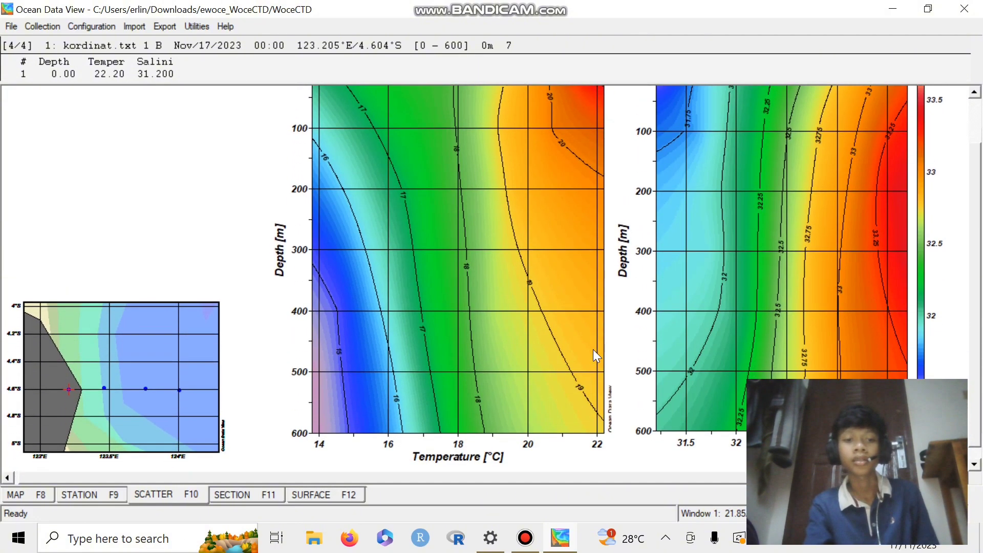
{"action": "scroll", "coordinate": [542, 303], "scroll_direction": "up", "scroll_amount": 1}
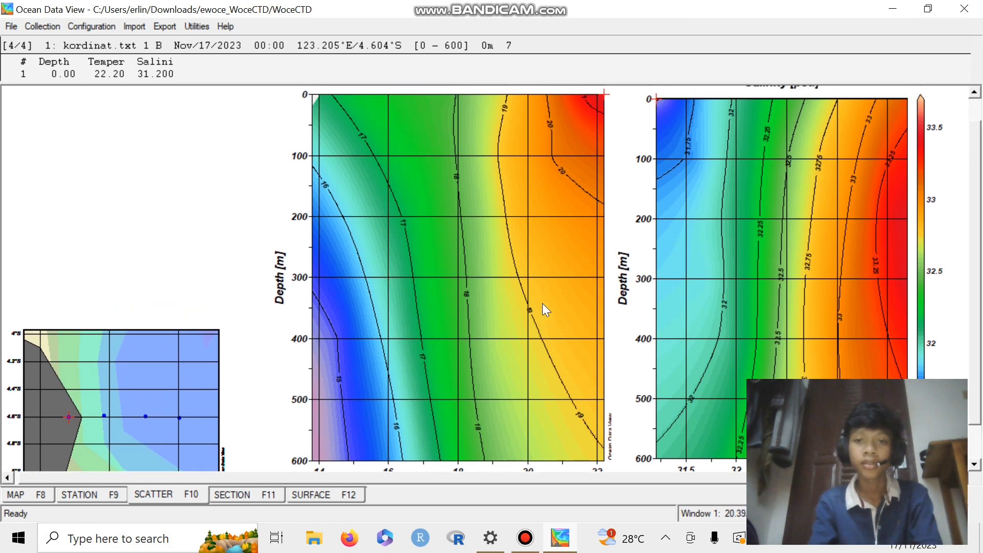
Switch to section mode and define a section spine through the four stations from west to east, with distance as coordinate and station-depth bathymetry
{"action": "scroll", "coordinate": [542, 302], "scroll_direction": "up", "scroll_amount": 1}
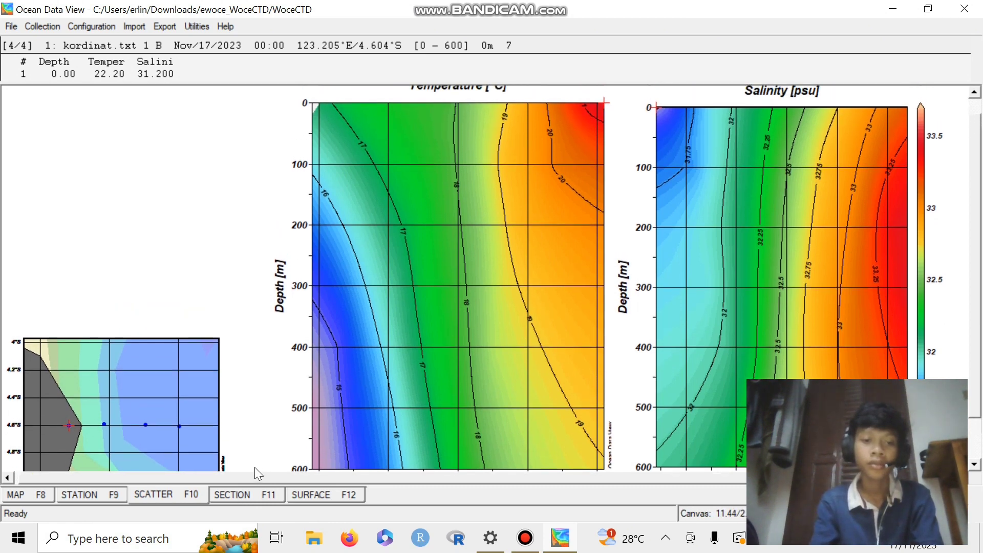
{"action": "left_click", "coordinate": [252, 492]}
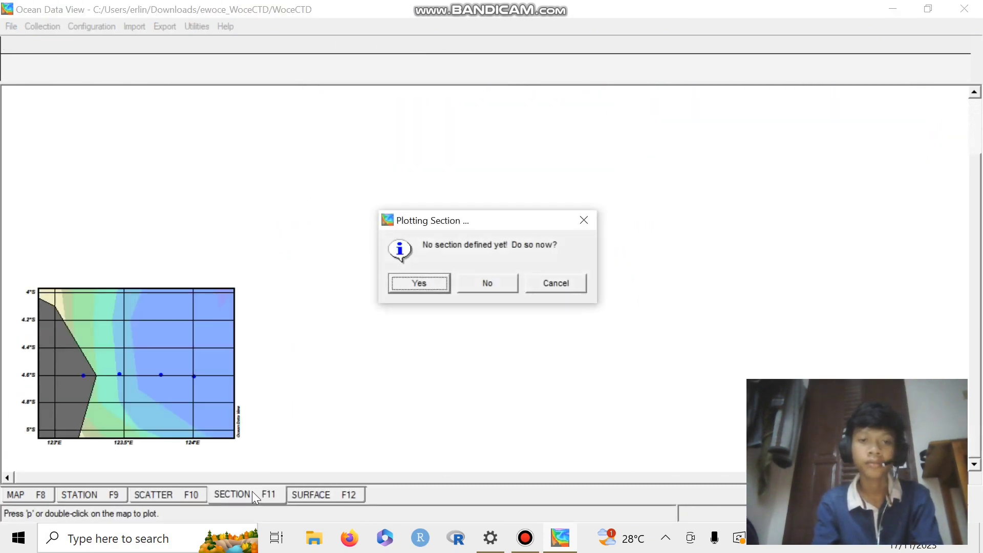
{"action": "left_click", "coordinate": [429, 285]}
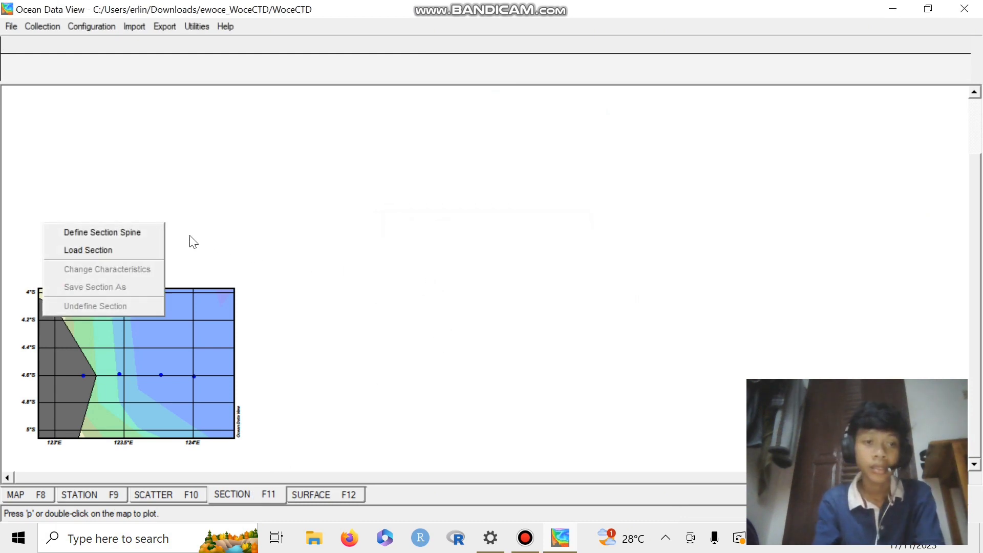
{"action": "left_click", "coordinate": [136, 232]}
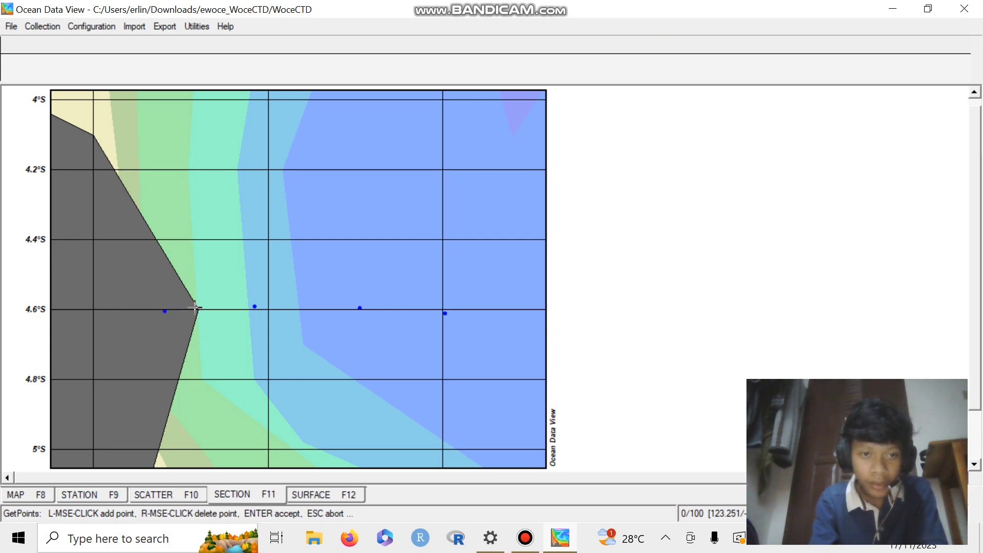
{"action": "left_click", "coordinate": [165, 310]}
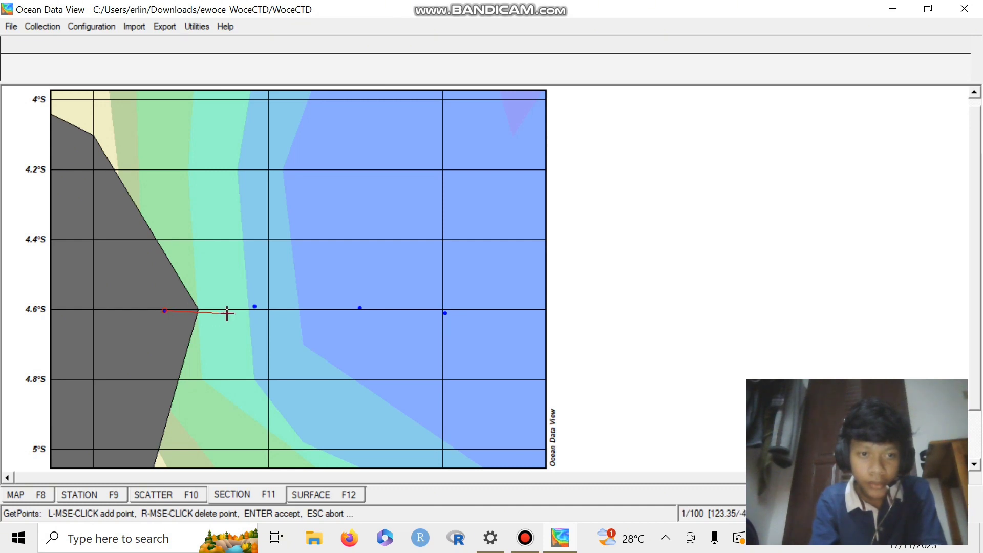
{"action": "left_click", "coordinate": [254, 306]}
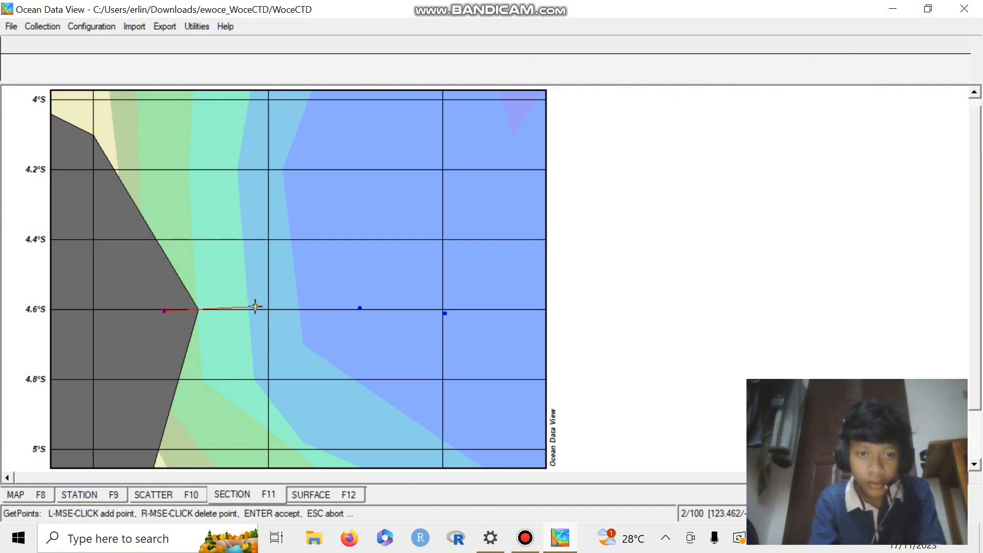
{"action": "left_click", "coordinate": [360, 308]}
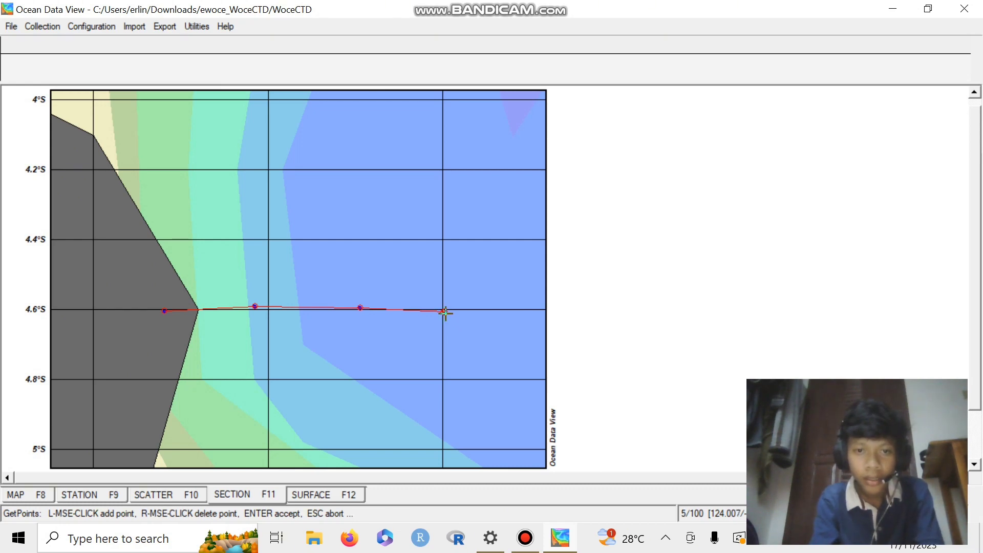
{"action": "right_click", "coordinate": [444, 313]}
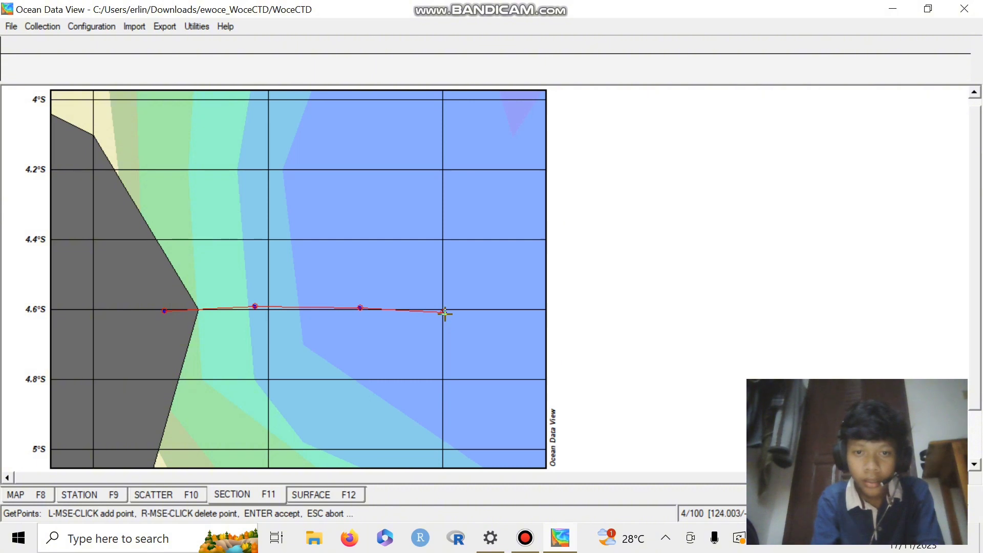
{"action": "key", "text": "Return"}
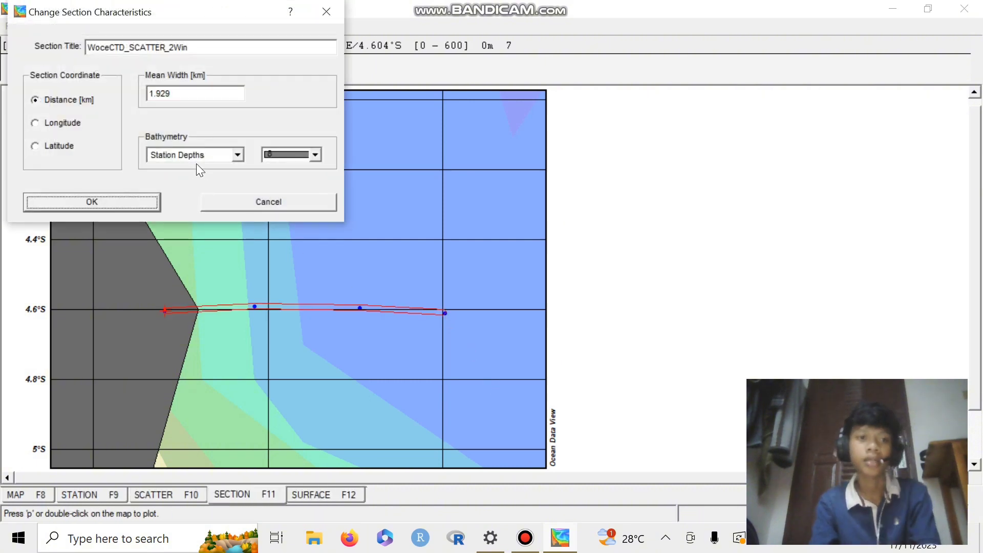
{"action": "left_click", "coordinate": [134, 201]}
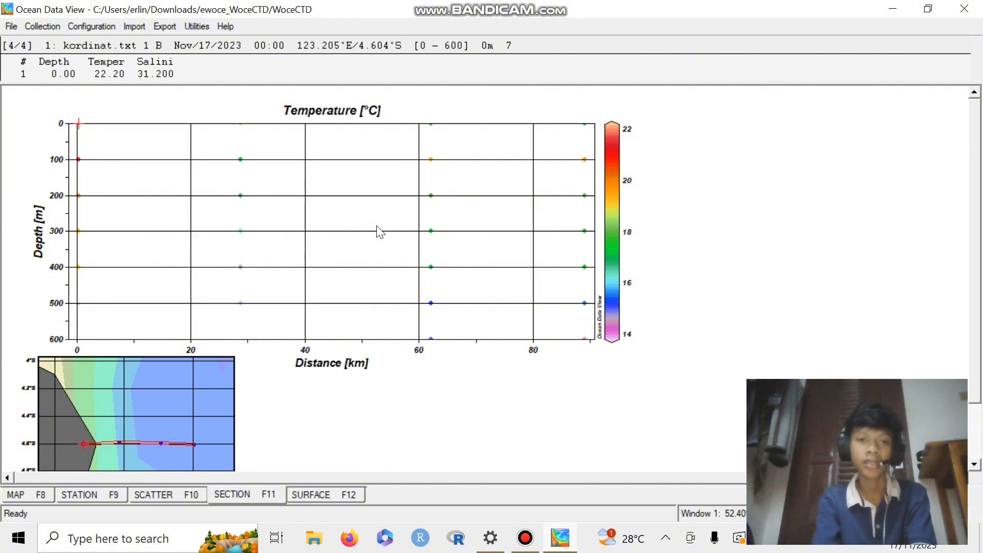
Edit the section's window layout and add a second plot window for salinity against depth below the temperature window
{"action": "right_click", "coordinate": [468, 403]}
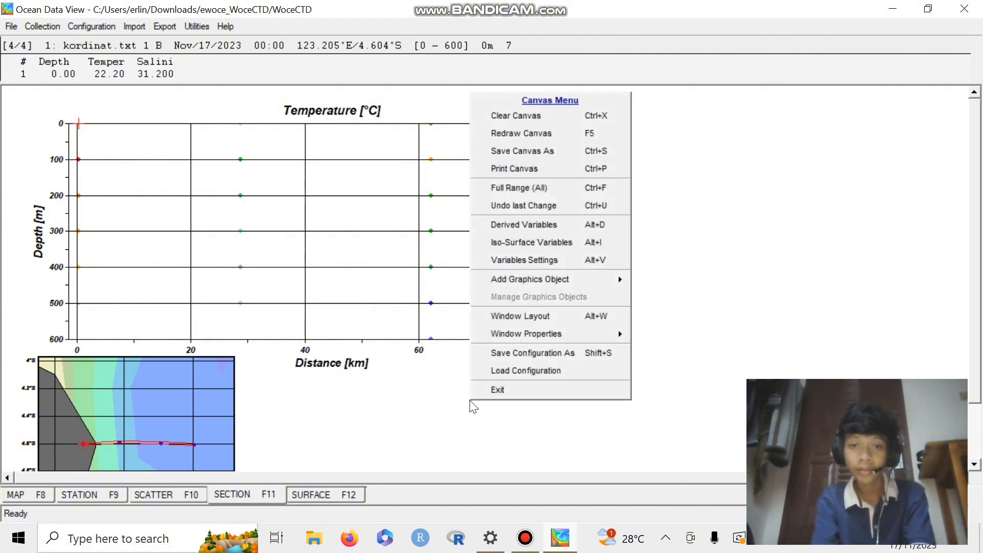
{"action": "left_click", "coordinate": [514, 317]}
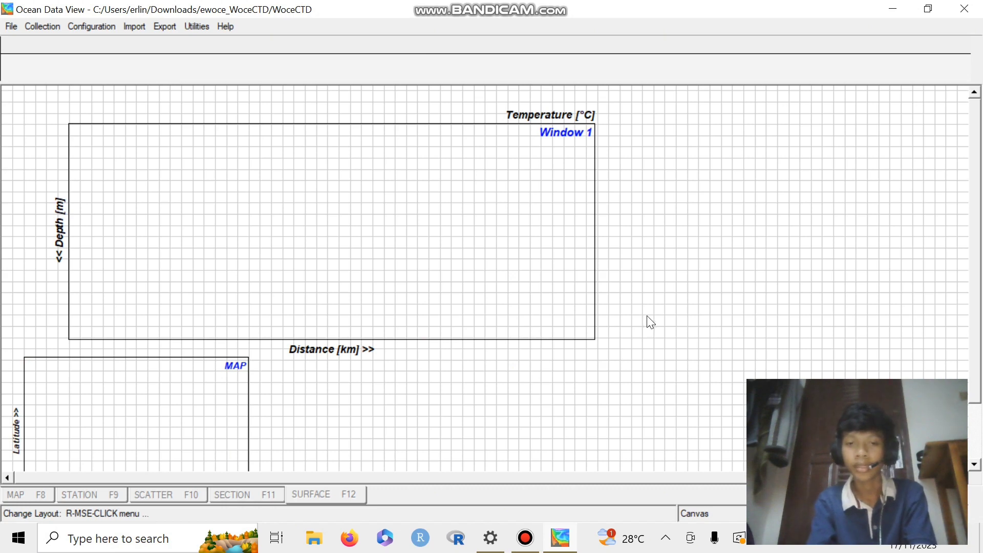
{"action": "scroll", "coordinate": [647, 316], "scroll_direction": "down", "scroll_amount": 2}
{"action": "scroll", "coordinate": [647, 316], "scroll_direction": "up", "scroll_amount": 2}
{"action": "scroll", "coordinate": [646, 316], "scroll_direction": "down", "scroll_amount": 2}
{"action": "scroll", "coordinate": [646, 316], "scroll_direction": "up", "scroll_amount": 1}
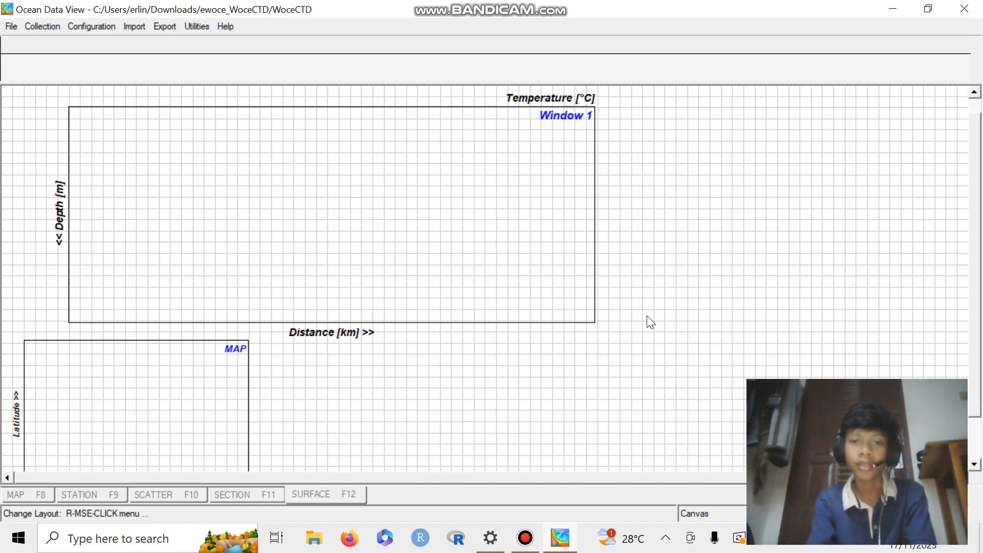
{"action": "right_click", "coordinate": [647, 316]}
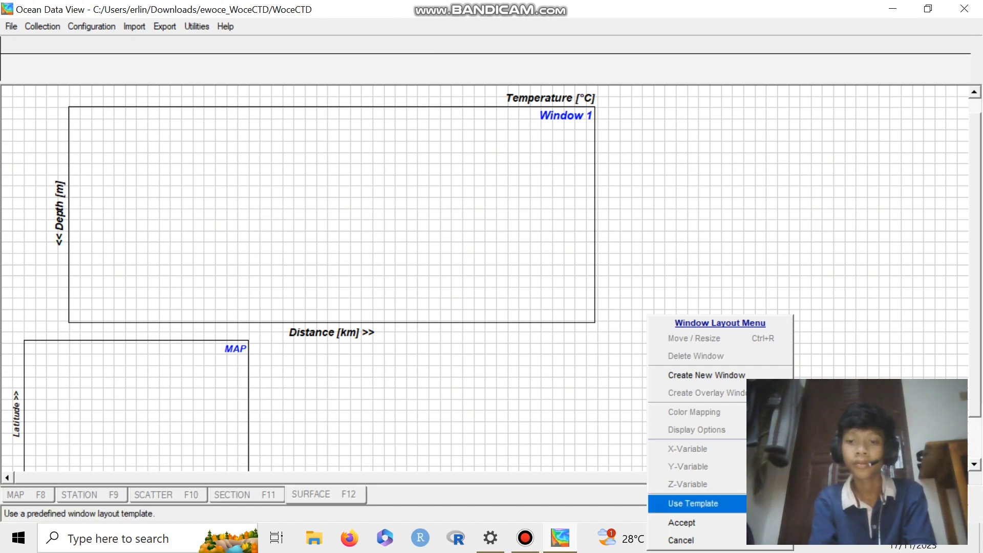
{"action": "left_click", "coordinate": [693, 503]}
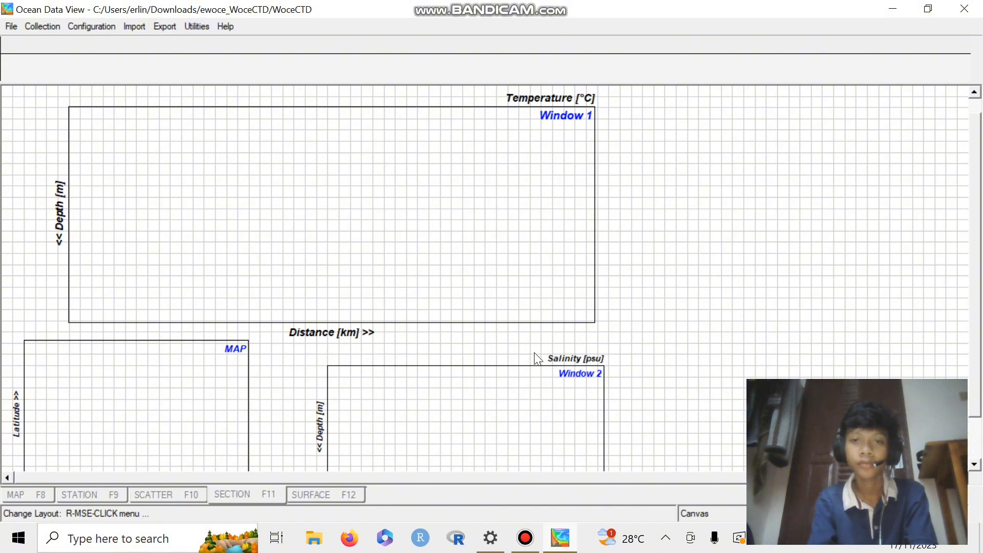
Move Window 1 to the right in the section layout, placing its lower-left corner at about 14.7/9.2
{"action": "right_click", "coordinate": [390, 190]}
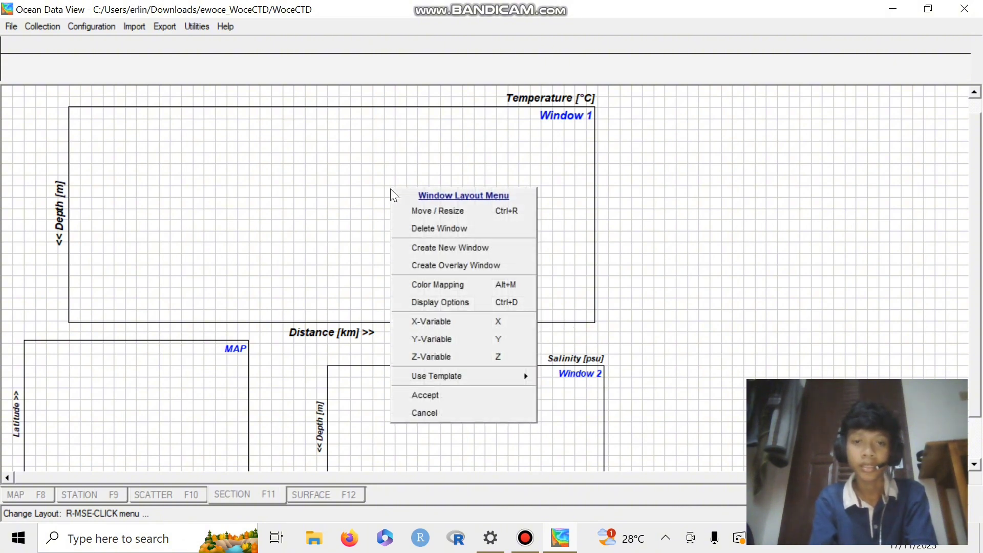
{"action": "left_click", "coordinate": [425, 213]}
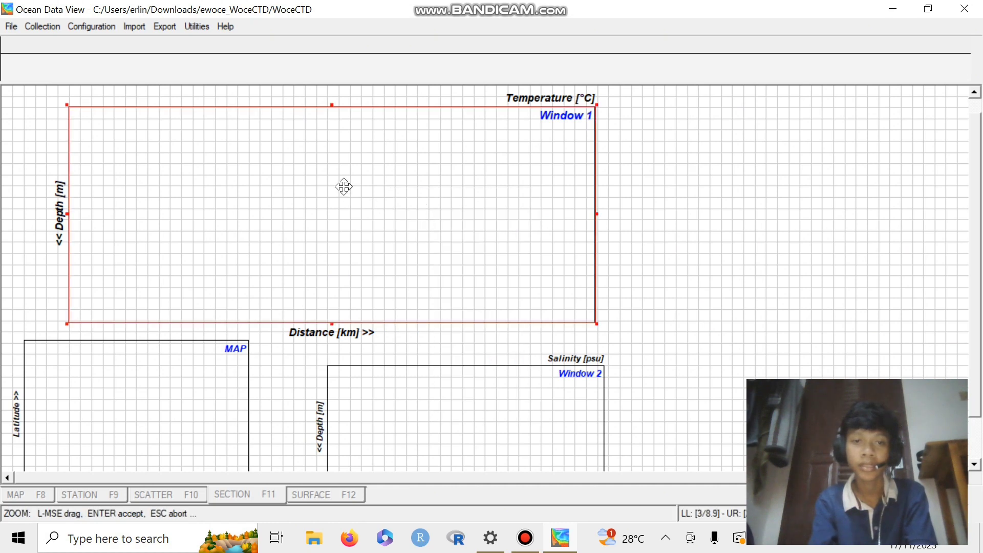
{"action": "left_click_drag", "start_coordinate": [344, 186], "coordinate": [620, 180]}
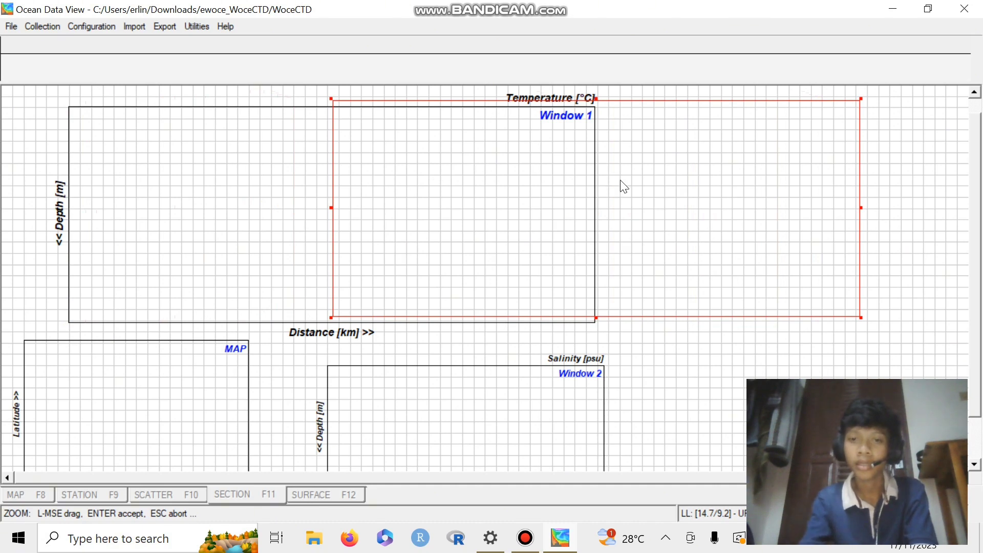
{"action": "key", "text": "Return"}
Enlarge Window 2 directly below the temperature window to about the same width, with its lower-left corner at about 14.5/0.3
{"action": "scroll", "coordinate": [619, 179], "scroll_direction": "down", "scroll_amount": 3}
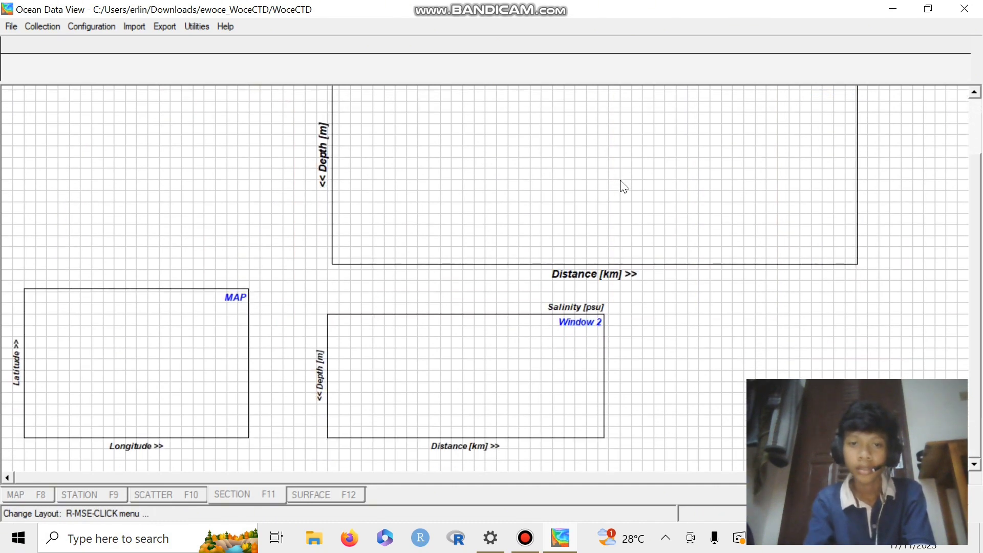
{"action": "right_click", "coordinate": [406, 357]}
{"action": "left_click", "coordinate": [447, 146]}
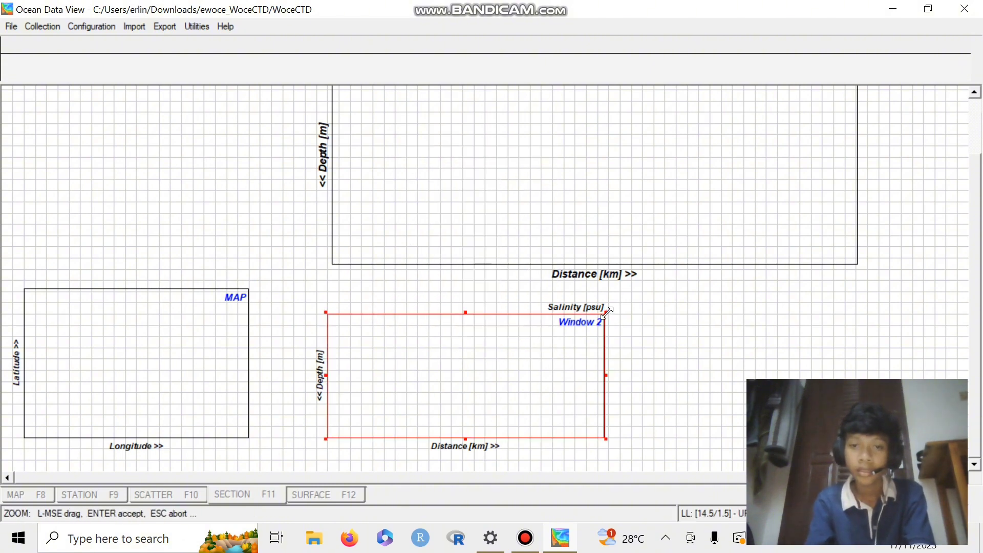
{"action": "left_click_drag", "start_coordinate": [606, 311], "coordinate": [857, 296]}
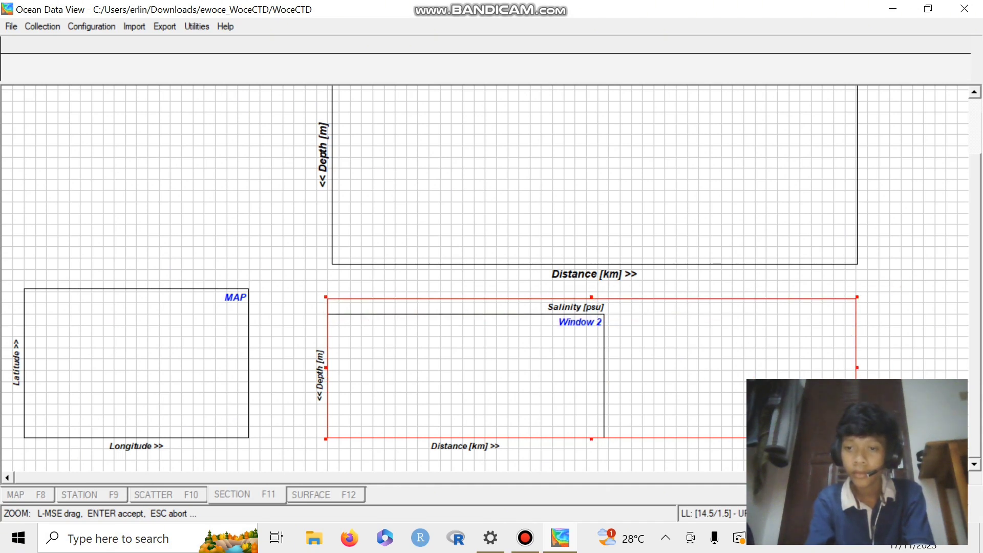
{"action": "left_click_drag", "start_coordinate": [857, 439], "coordinate": [860, 464]}
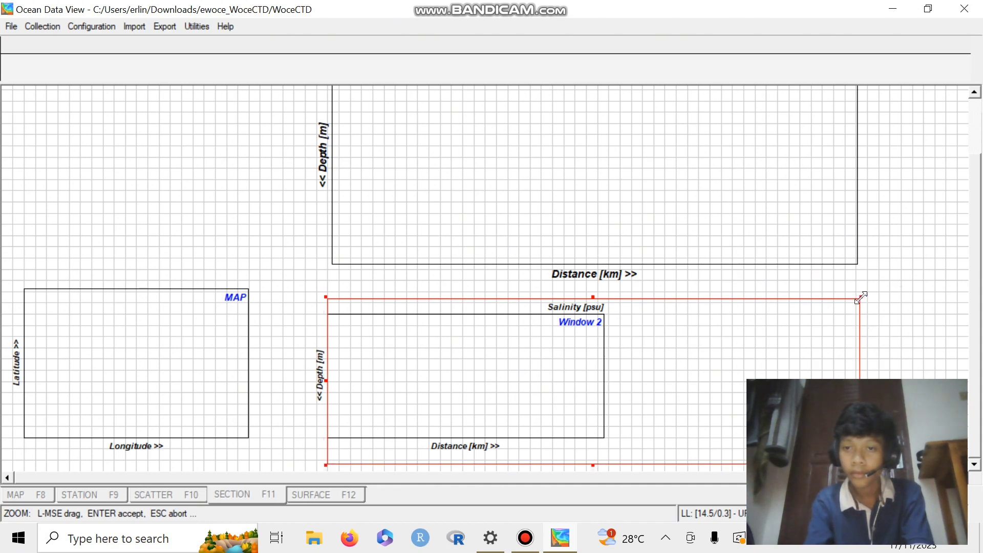
{"action": "left_click_drag", "start_coordinate": [860, 296], "coordinate": [861, 293]}
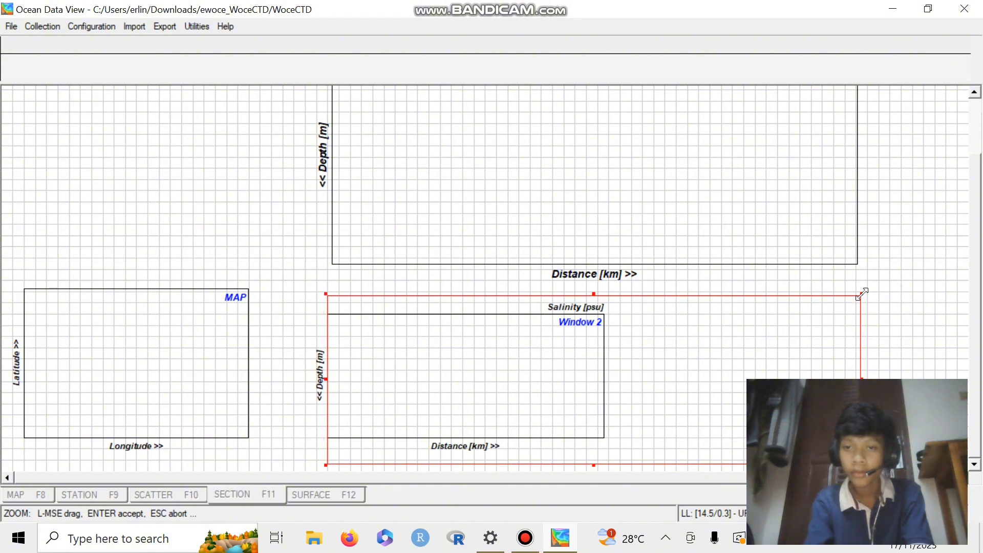
{"action": "key", "text": "Return"}
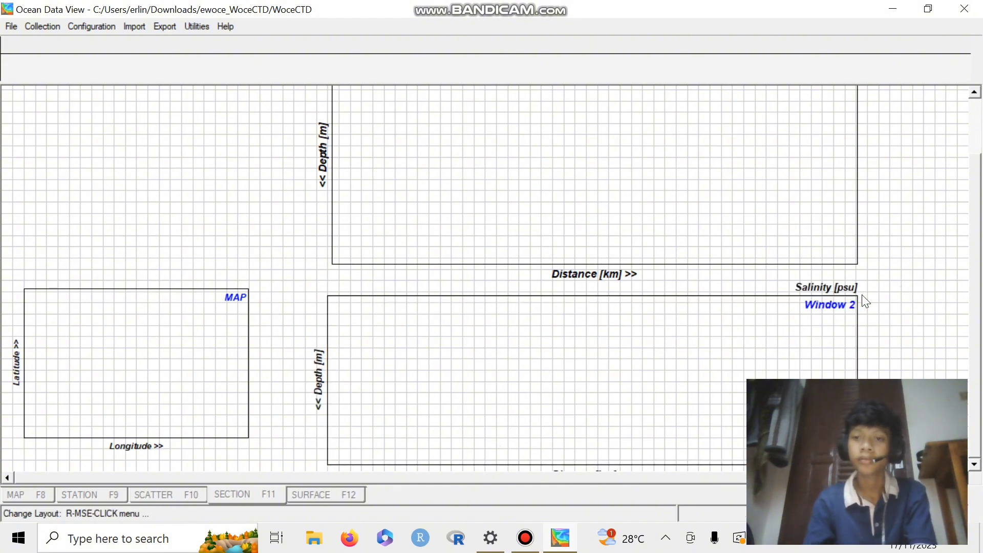
Accept the section window layout and plot the temperature and salinity station data against distance and depth
{"action": "right_click", "coordinate": [878, 271]}
{"action": "left_click", "coordinate": [819, 477]}
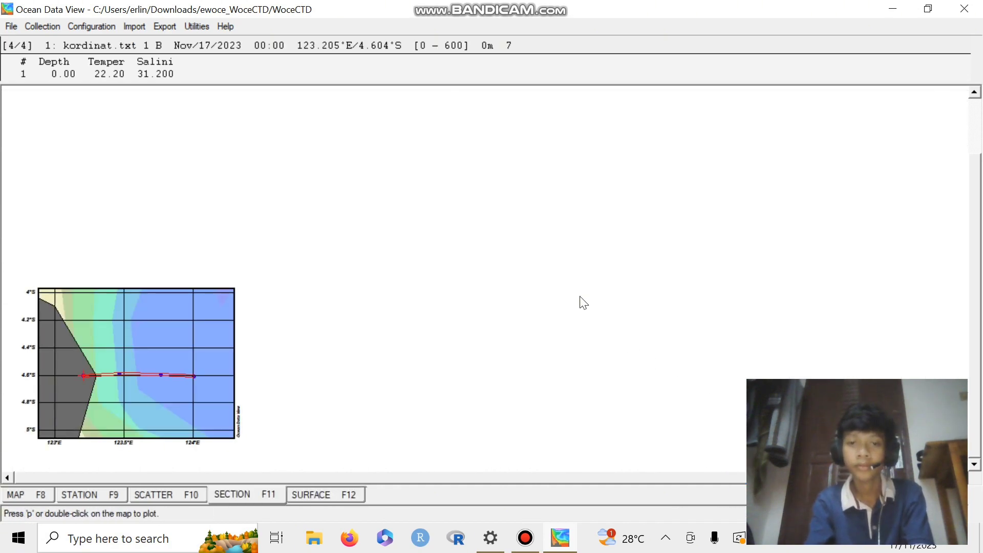
{"action": "right_click", "coordinate": [581, 306]}
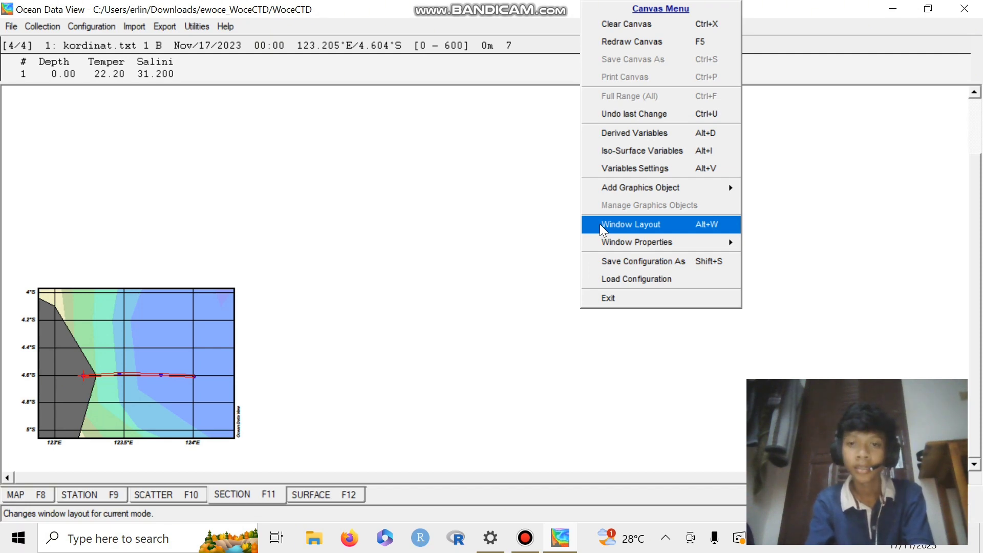
{"action": "left_click", "coordinate": [600, 223]}
{"action": "right_click", "coordinate": [506, 212]}
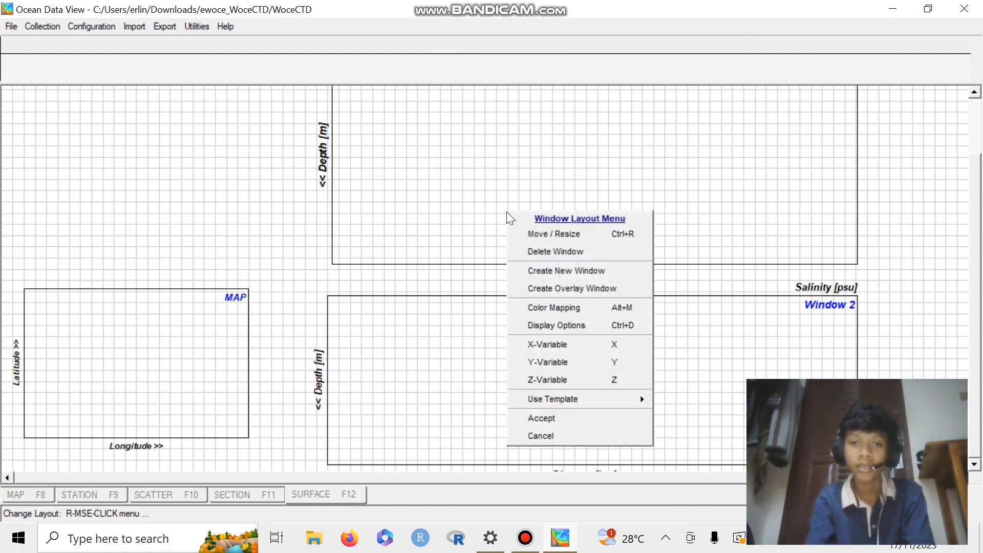
{"action": "mouse_move", "coordinate": [565, 400]}
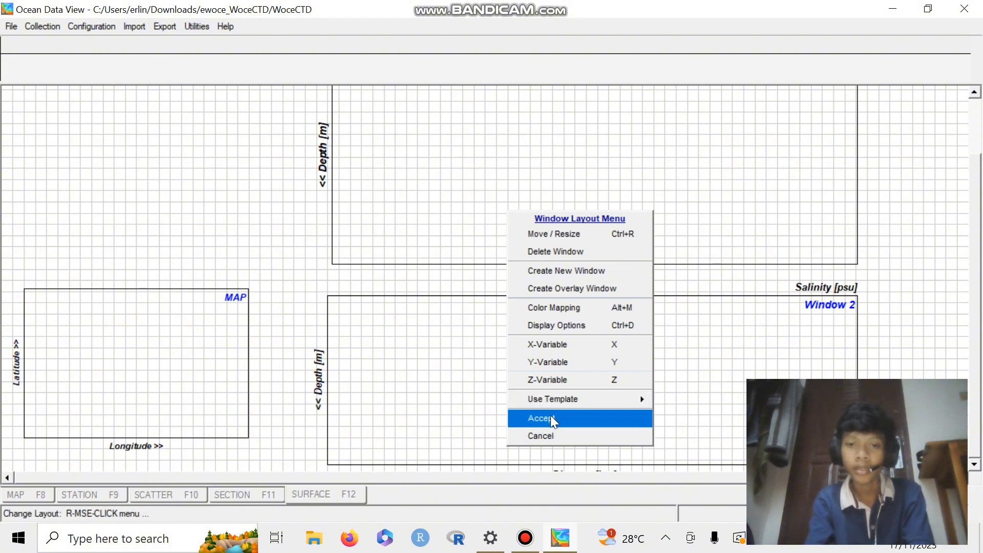
{"action": "left_click", "coordinate": [551, 416]}
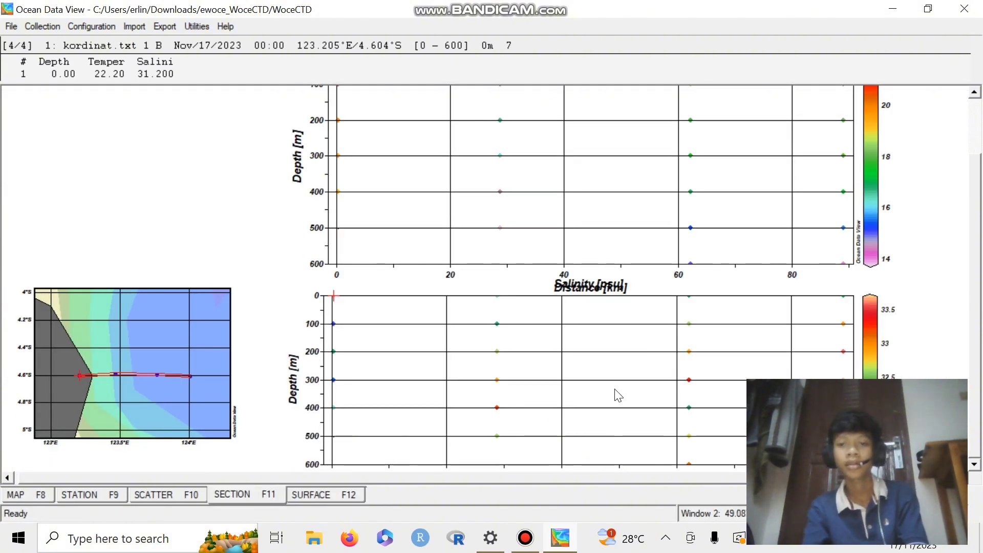
{"action": "scroll", "coordinate": [617, 395], "scroll_direction": "up", "scroll_amount": 3}
{"action": "scroll", "coordinate": [617, 395], "scroll_direction": "down", "scroll_amount": 3}
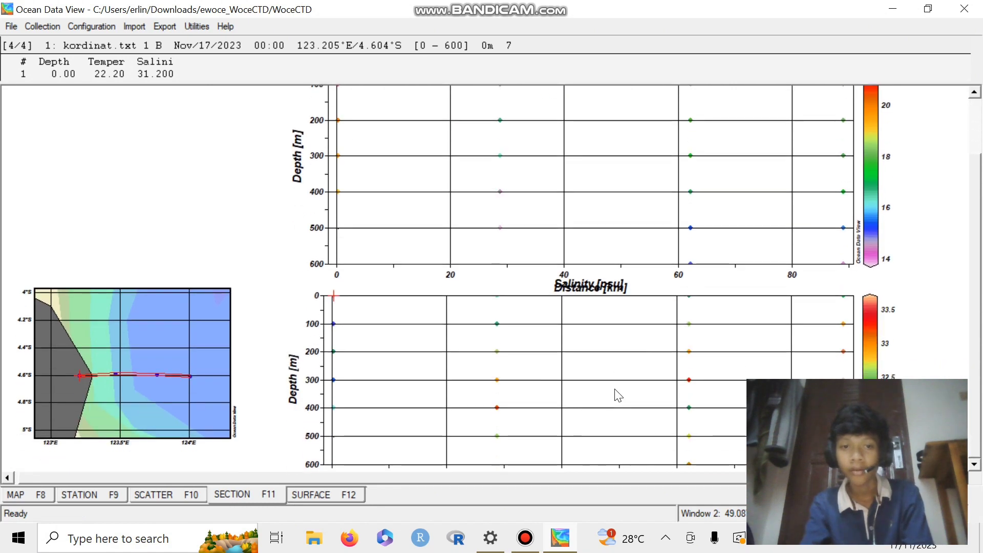
Edit the section's window layout again, making Window 1 shorter and slightly wider to leave a gap above the salinity window
{"action": "right_click", "coordinate": [567, 357]}
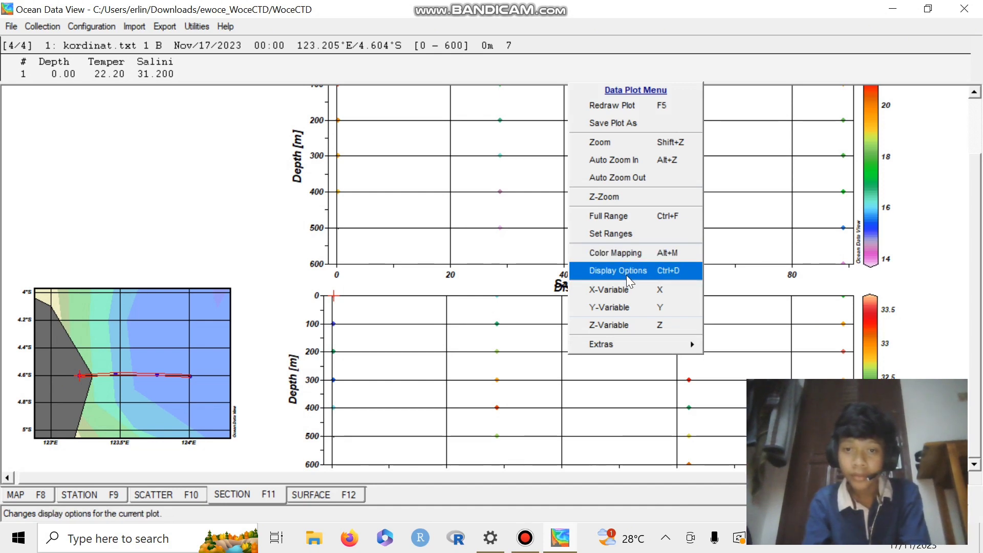
{"action": "right_click", "coordinate": [185, 199]}
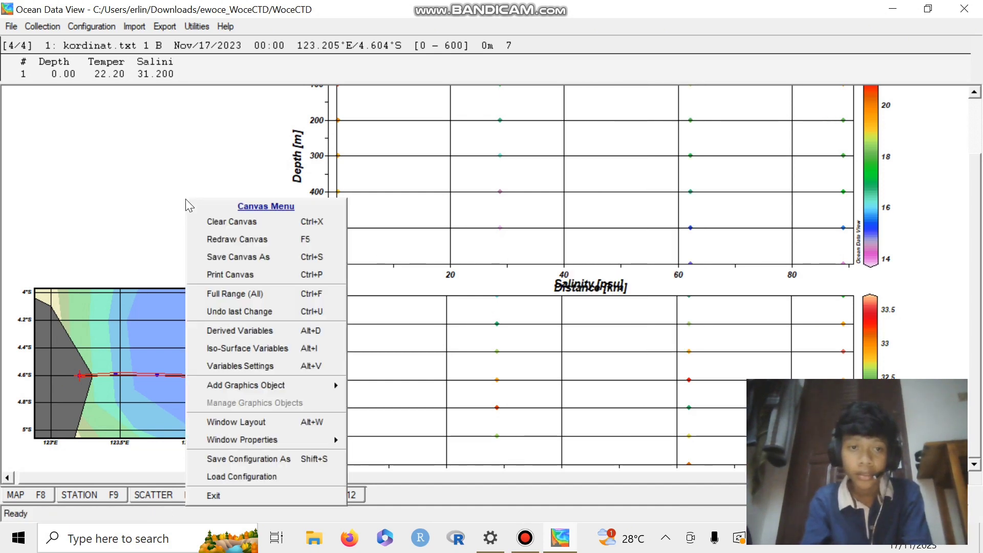
{"action": "left_click", "coordinate": [247, 422]}
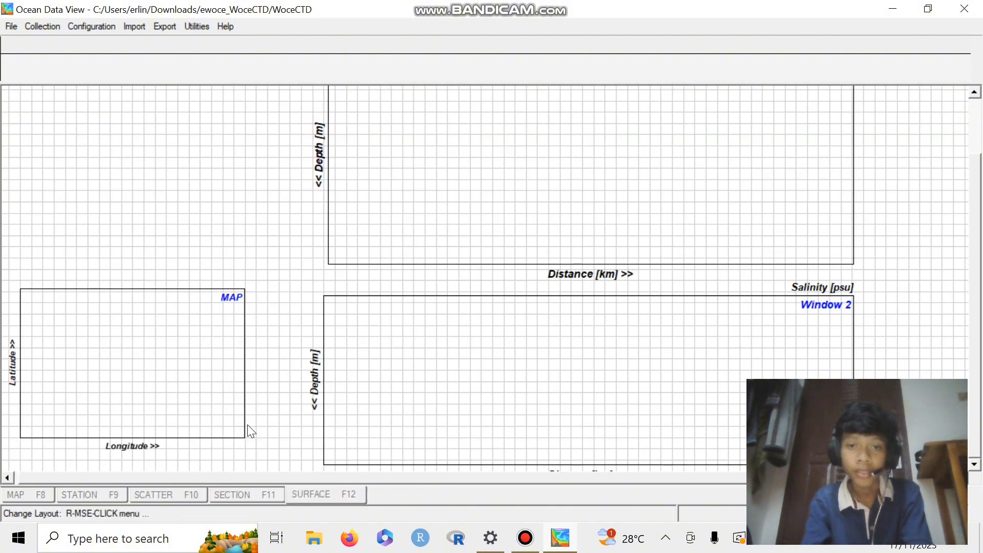
{"action": "scroll", "coordinate": [495, 335], "scroll_direction": "up", "scroll_amount": 2}
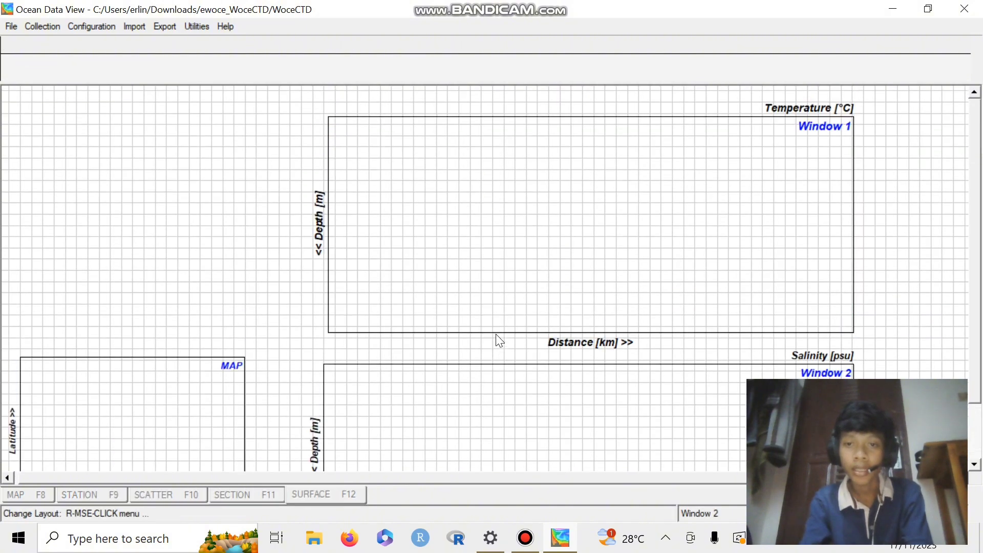
{"action": "scroll", "coordinate": [495, 335], "scroll_direction": "down", "scroll_amount": 2}
{"action": "scroll", "coordinate": [495, 338], "scroll_direction": "up", "scroll_amount": 1}
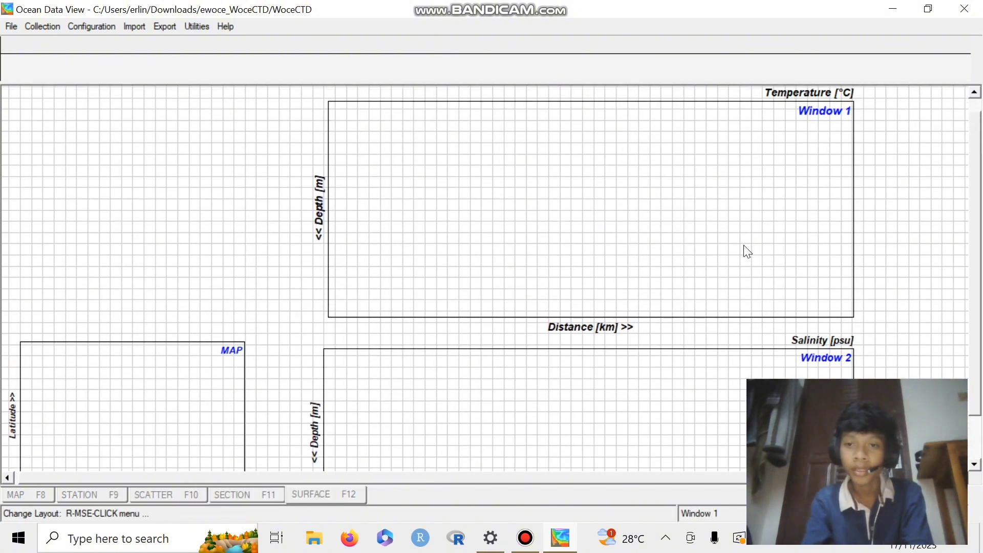
{"action": "right_click", "coordinate": [747, 250]}
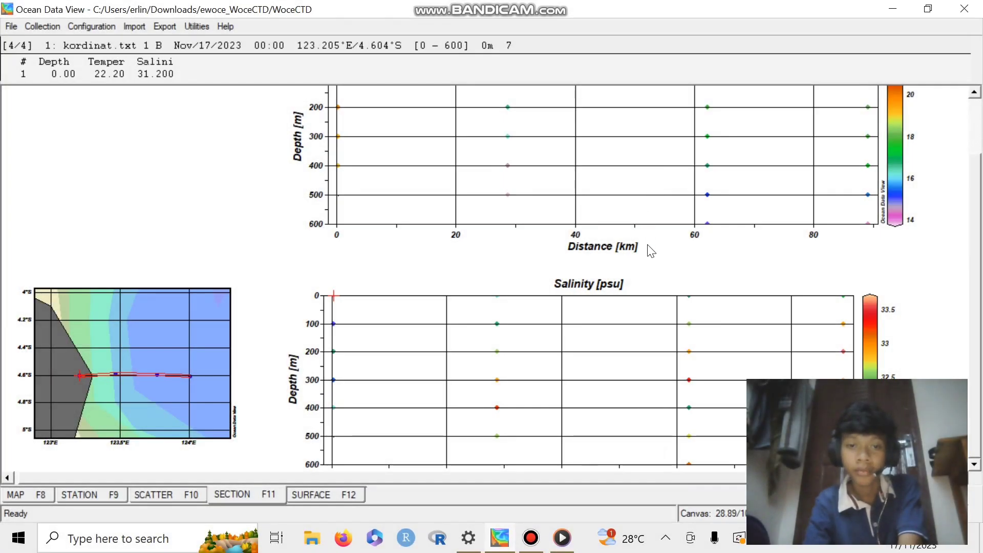
Display the section's temperature plot as a gridded field using VG Gridding, with contour lines from 13 to 23 in increments of 1
{"action": "scroll", "coordinate": [650, 251], "scroll_direction": "up", "scroll_amount": 1}
{"action": "scroll", "coordinate": [650, 250], "scroll_direction": "down", "scroll_amount": 2}
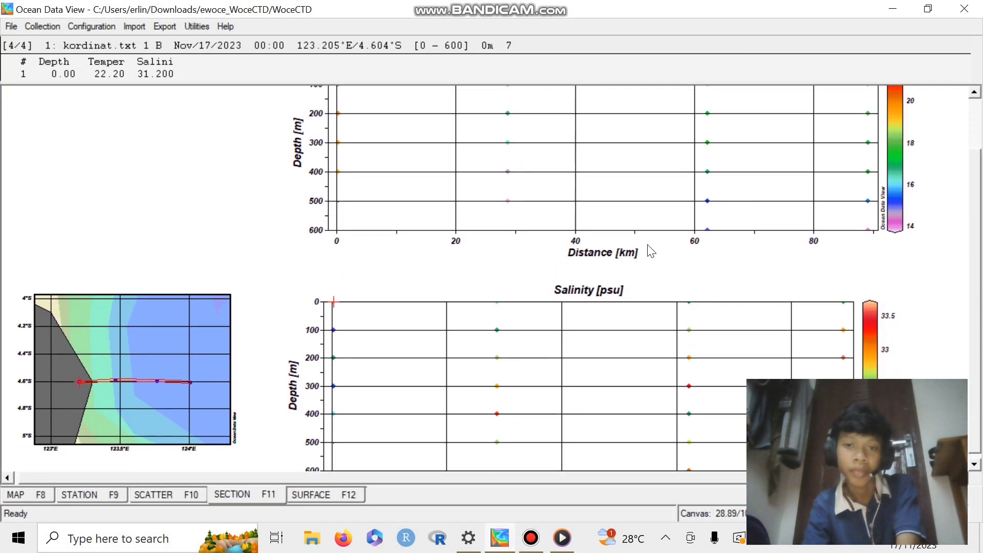
{"action": "scroll", "coordinate": [650, 250], "scroll_direction": "up", "scroll_amount": 1}
{"action": "scroll", "coordinate": [649, 251], "scroll_direction": "up", "scroll_amount": 1}
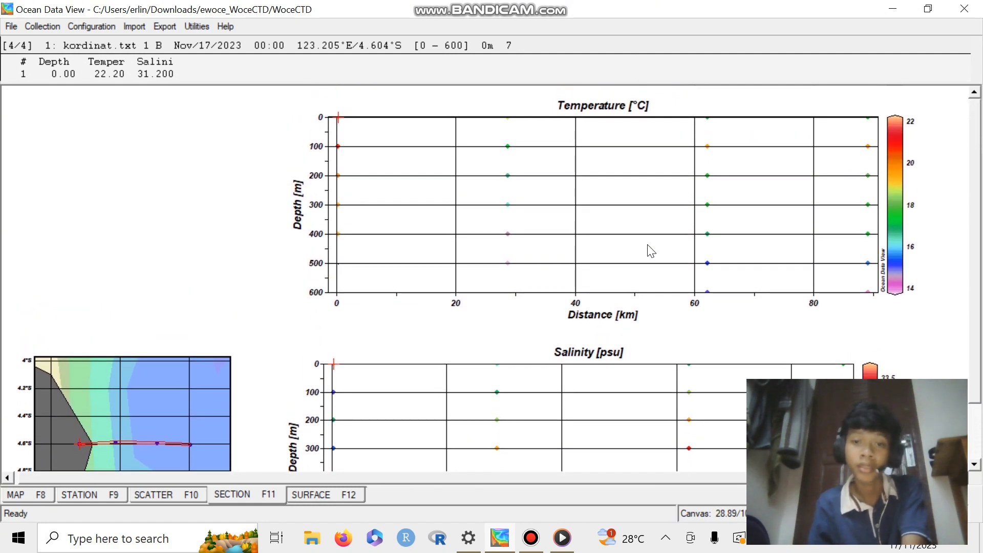
{"action": "right_click", "coordinate": [650, 250]}
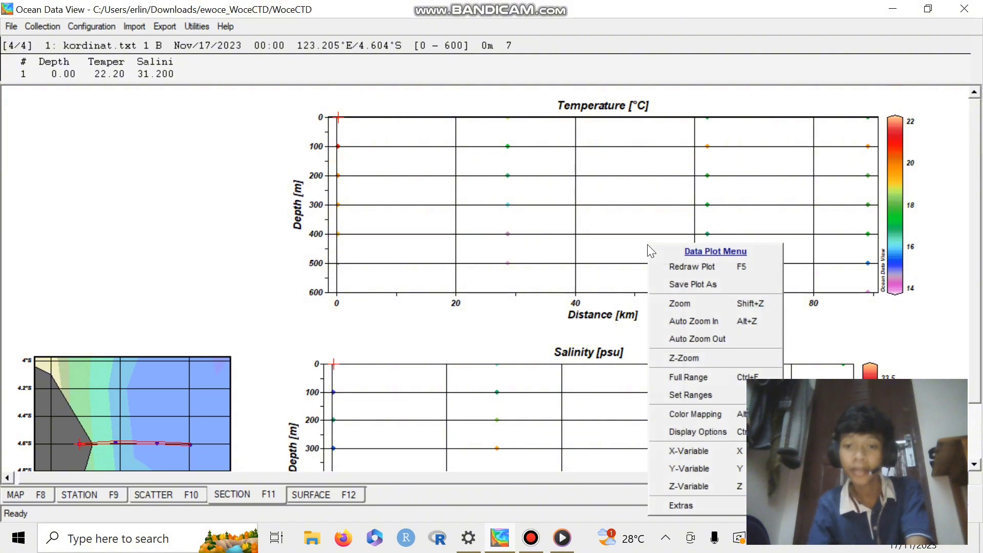
{"action": "left_click", "coordinate": [704, 429]}
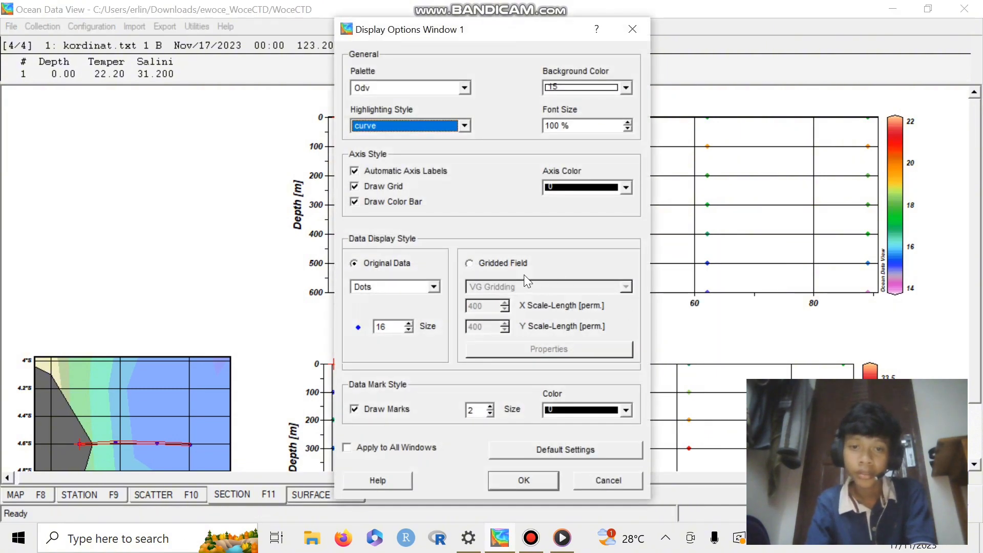
{"action": "left_click", "coordinate": [468, 262]}
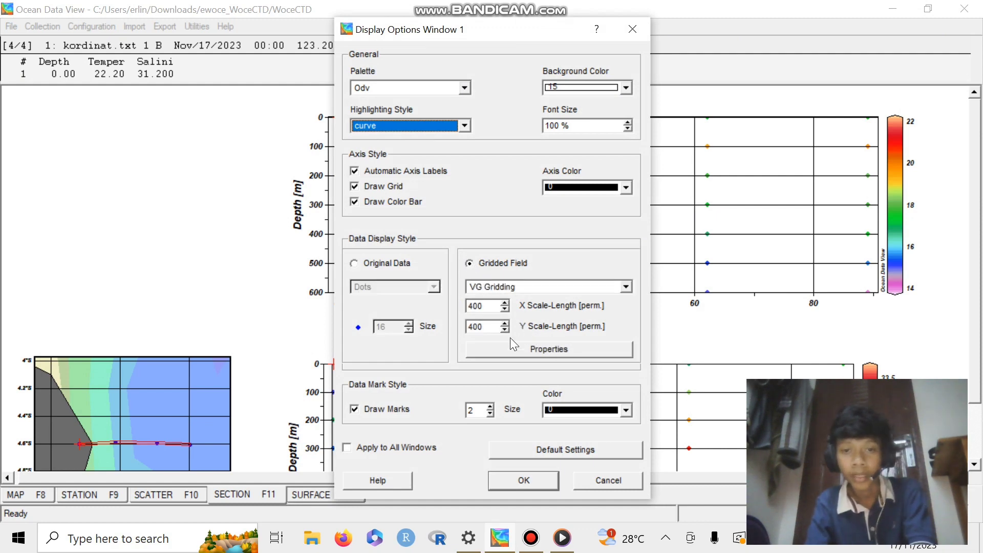
{"action": "left_click", "coordinate": [521, 347]}
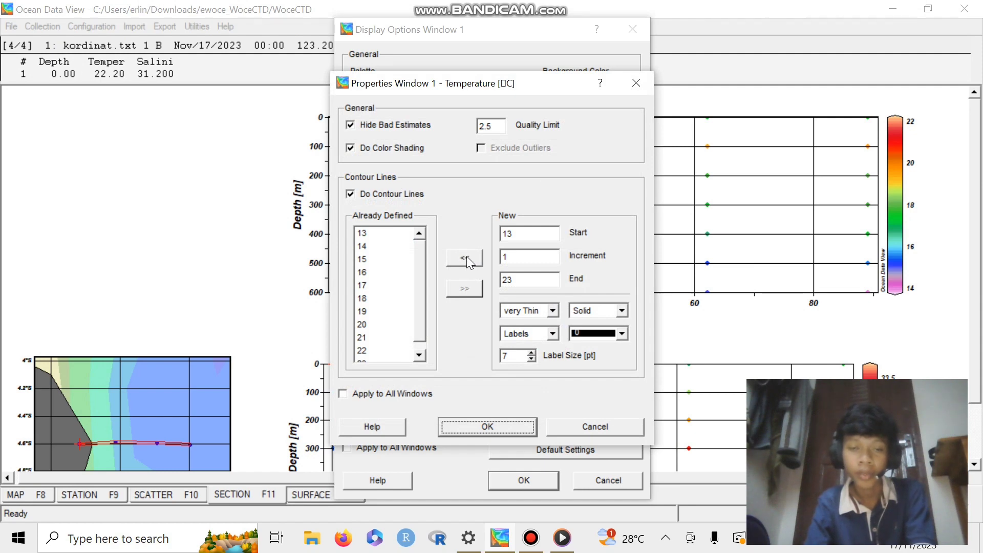
{"action": "left_click", "coordinate": [494, 425]}
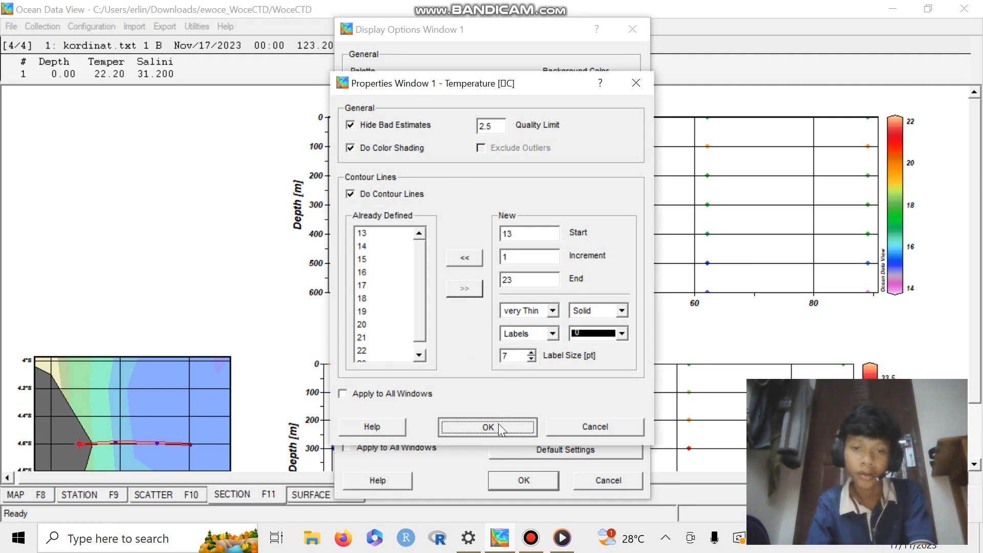
{"action": "left_click", "coordinate": [513, 477]}
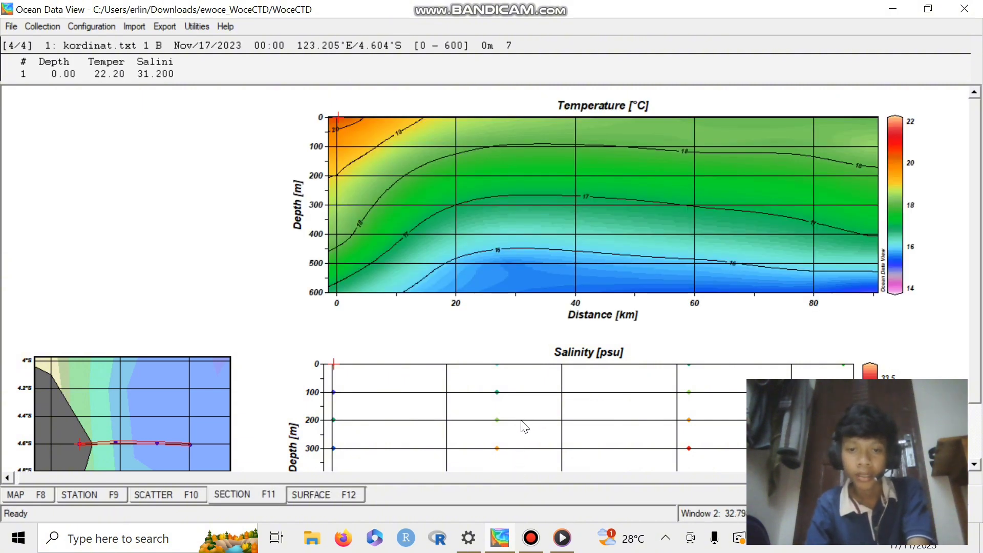
Set the salinity plot to a gridded field using VG Gridding, with X and Y scale-lengths of 400
{"action": "scroll", "coordinate": [553, 336], "scroll_direction": "down", "scroll_amount": 3}
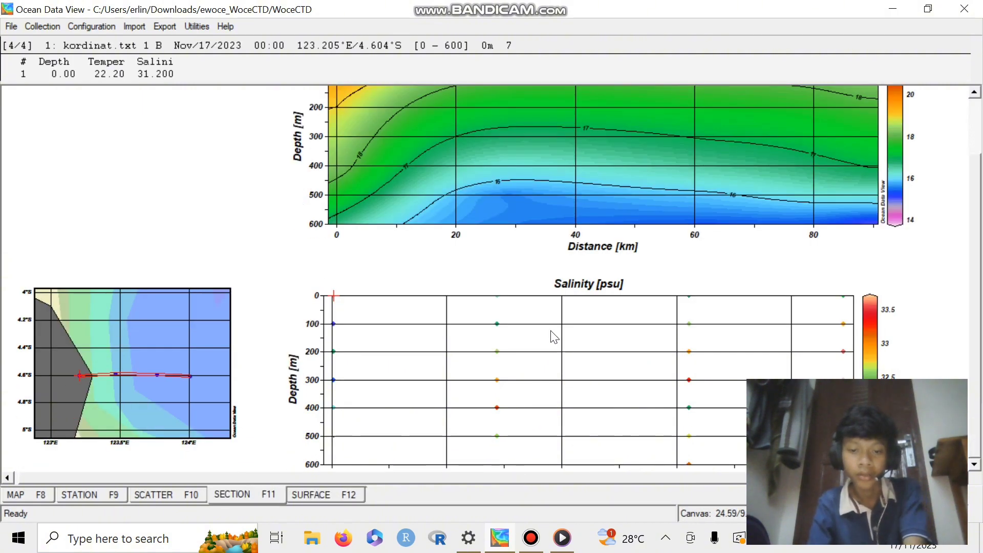
{"action": "right_click", "coordinate": [553, 335]}
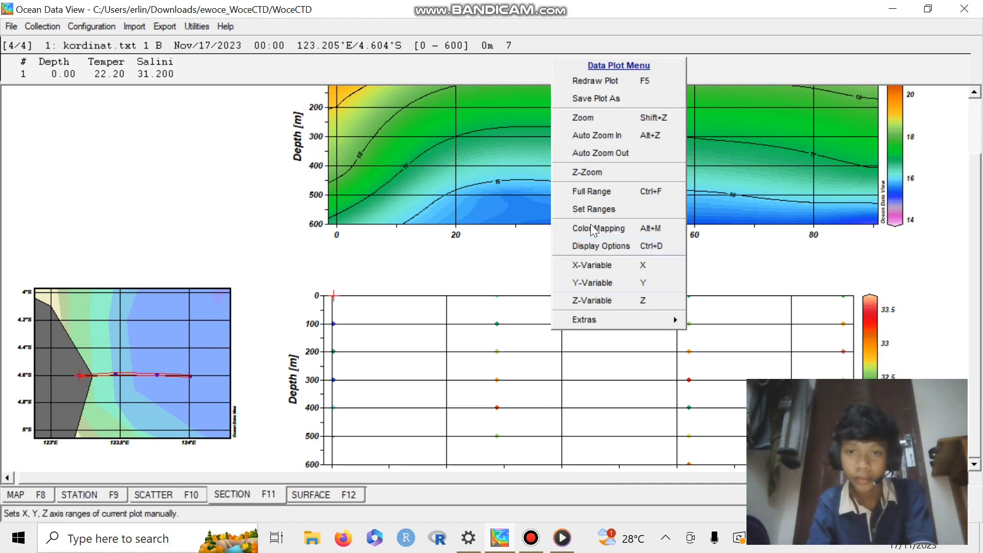
{"action": "left_click", "coordinate": [596, 246]}
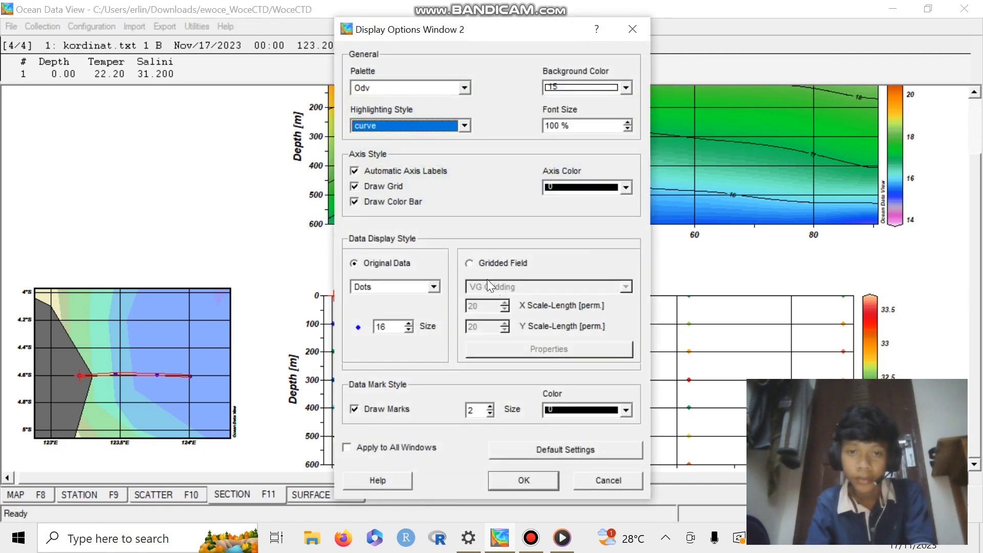
{"action": "left_click", "coordinate": [470, 264]}
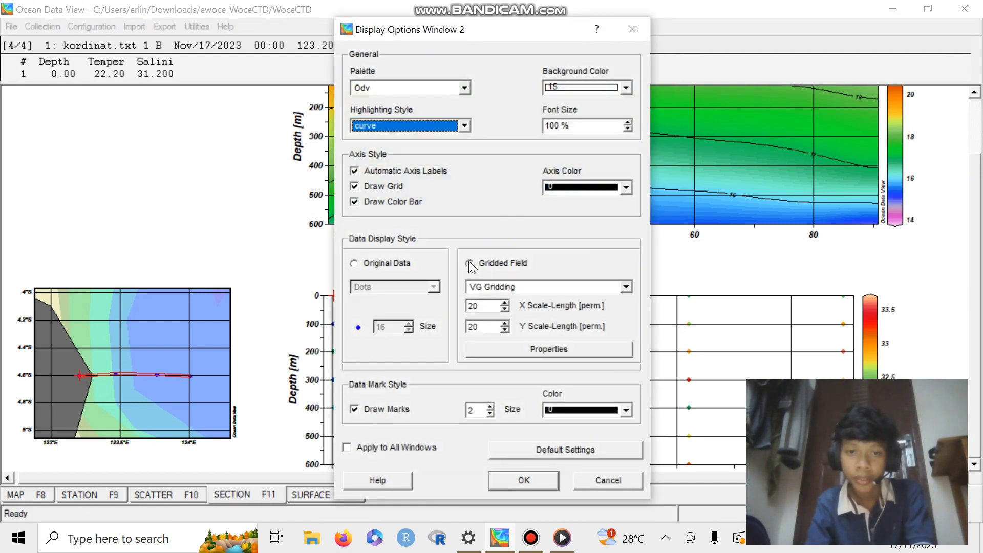
{"action": "left_click", "coordinate": [491, 306]}
{"action": "key", "text": "BackSpace"}
{"action": "key", "text": "BackSpace"}
{"action": "type", "text": "4"}
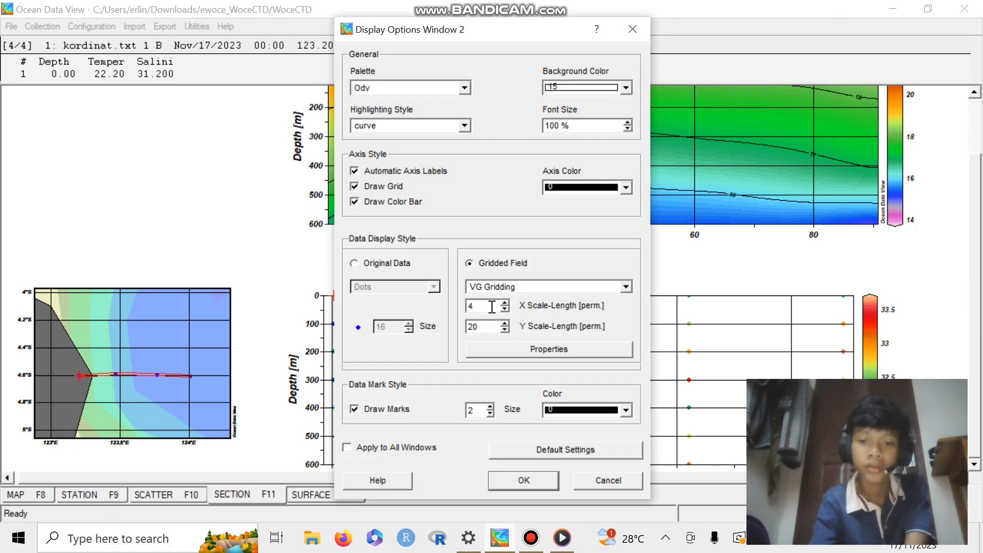
{"action": "type", "text": "00"}
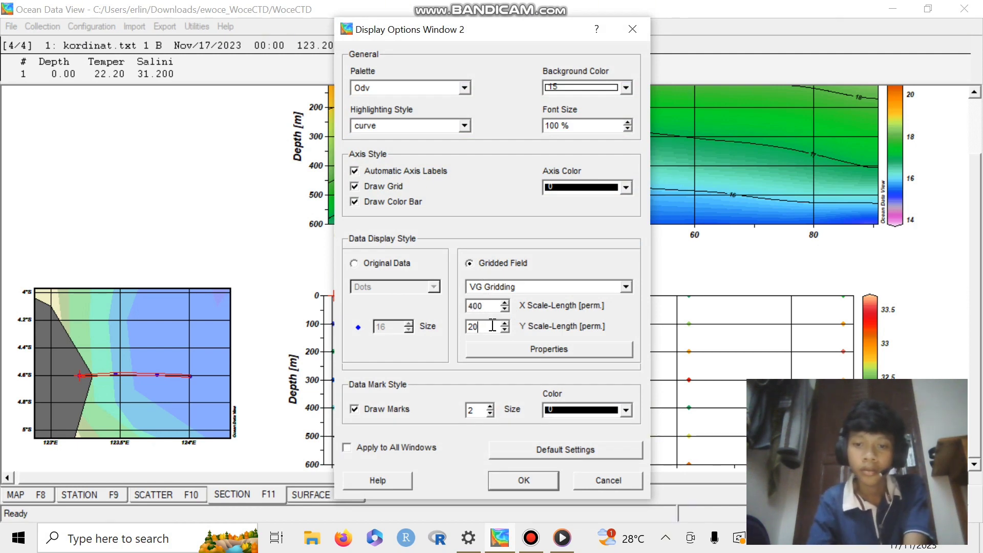
{"action": "key", "text": "BackSpace"}
{"action": "key", "text": "BackSpace"}
{"action": "type", "text": "400"}
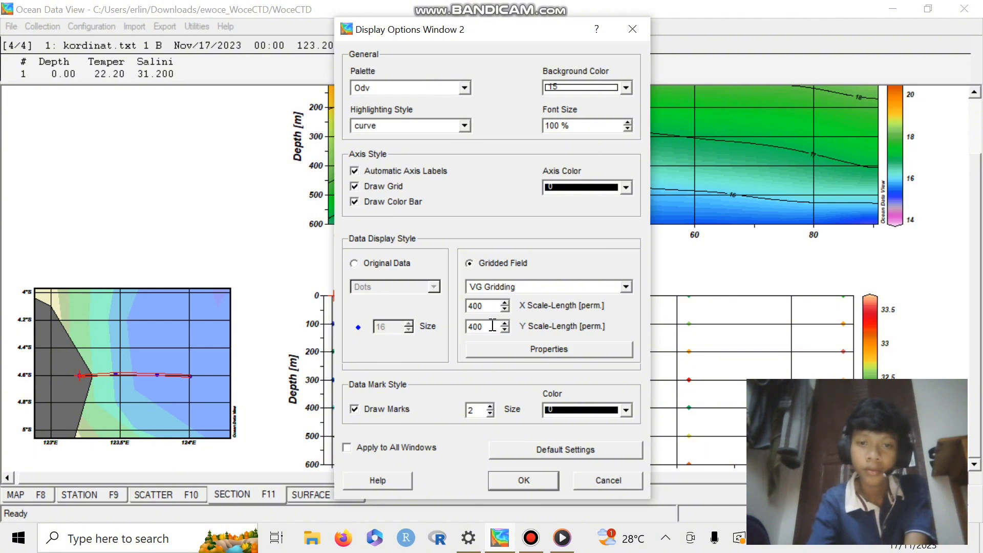
Add salinity contour lines from 31 to 33.75 in increments of 0.25 and apply the display options
{"action": "left_click", "coordinate": [538, 351]}
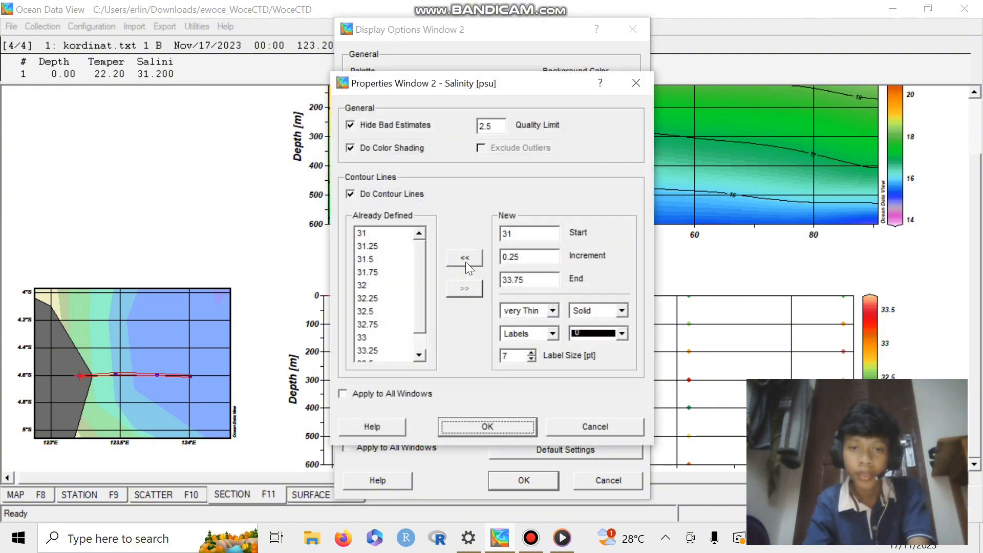
{"action": "left_click", "coordinate": [496, 427]}
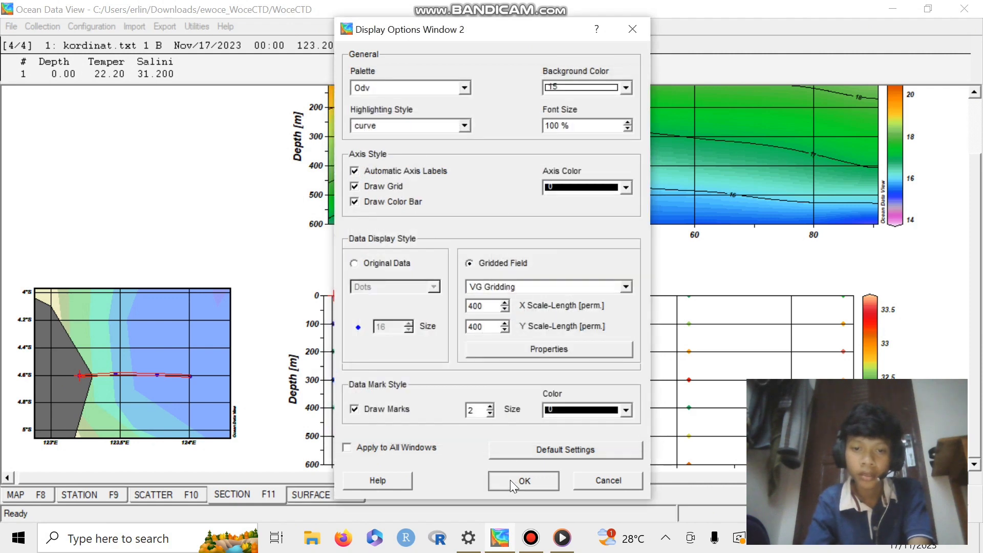
{"action": "left_click", "coordinate": [510, 480]}
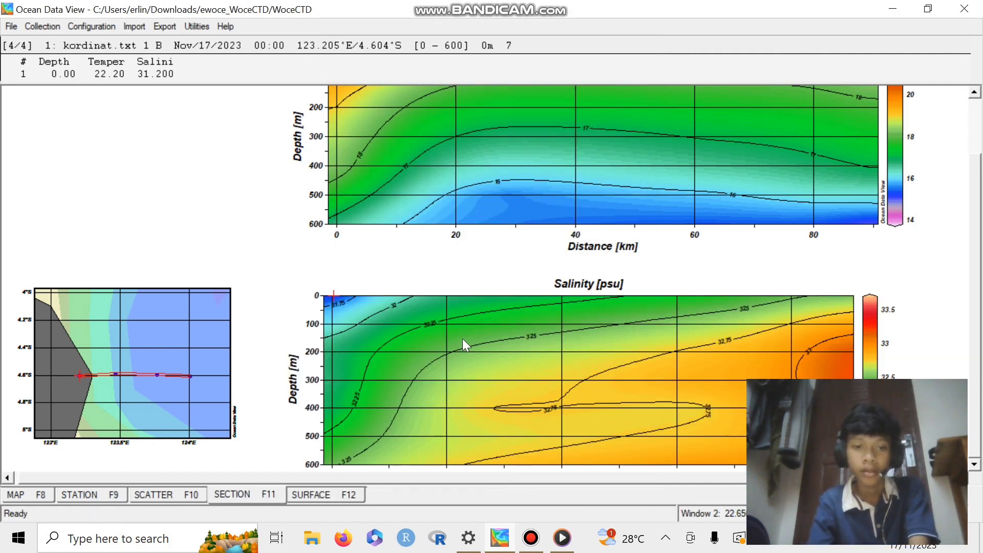
{"action": "scroll", "coordinate": [464, 343], "scroll_direction": "up", "scroll_amount": 1}
{"action": "scroll", "coordinate": [464, 340], "scroll_direction": "down", "scroll_amount": 1}
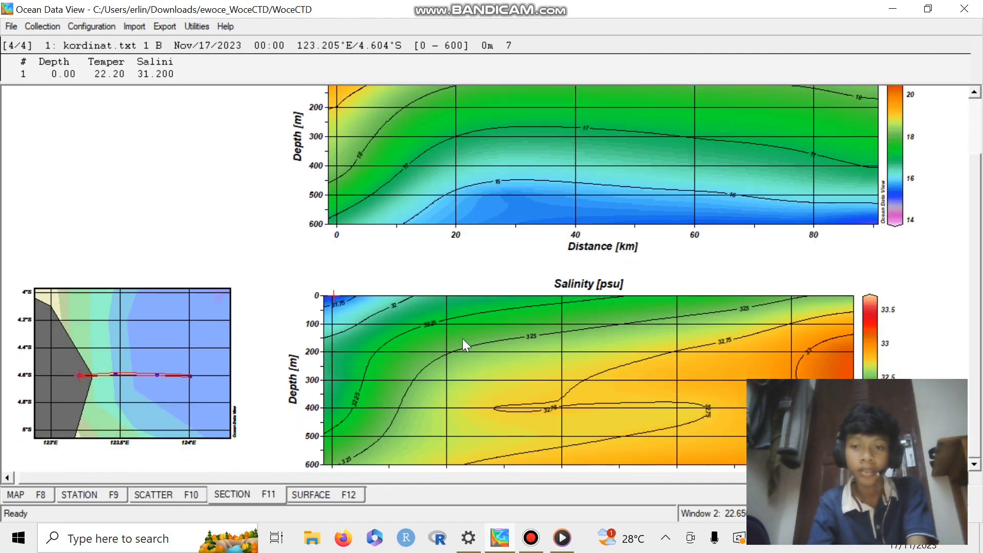
Switch to the surface view and start editing its window layout
{"action": "left_click", "coordinate": [348, 494]}
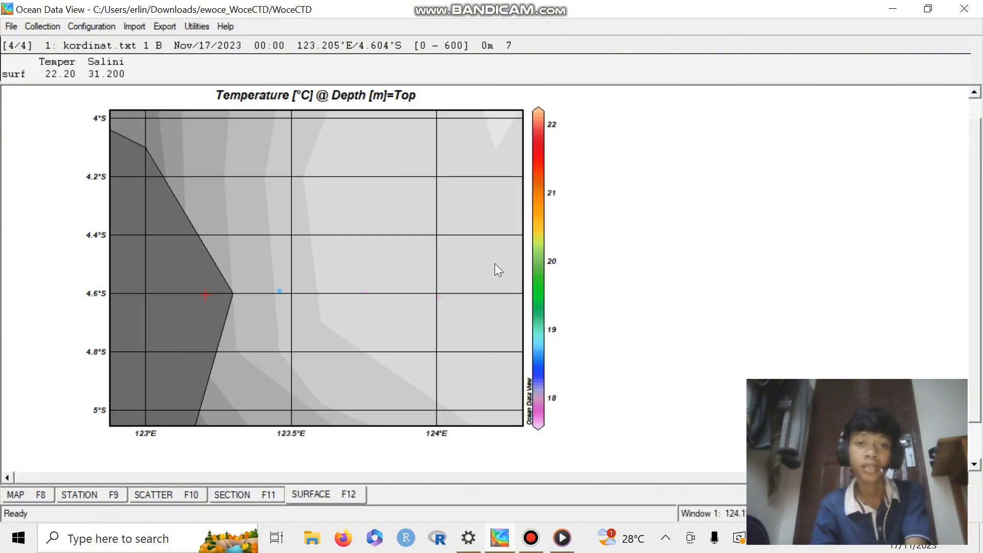
{"action": "right_click", "coordinate": [684, 209]}
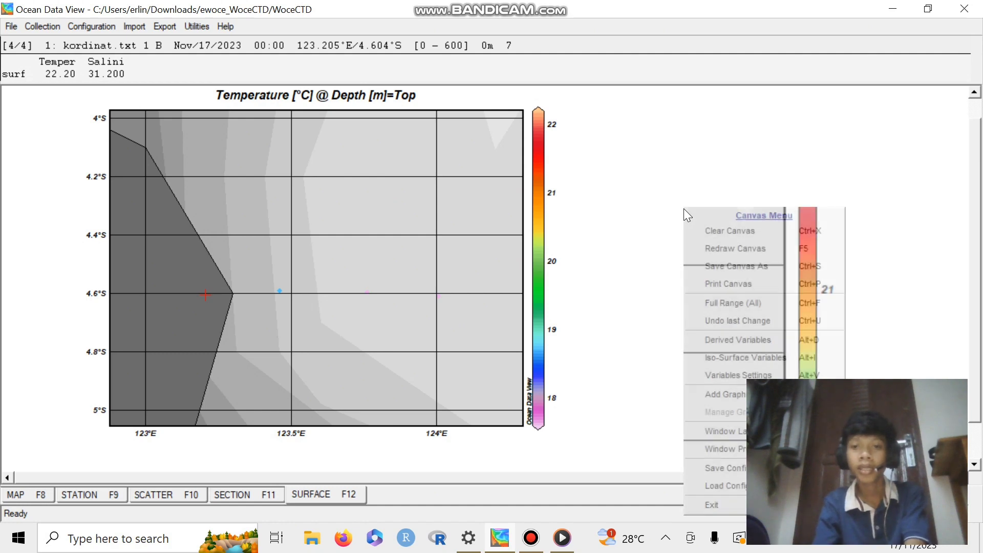
{"action": "left_click", "coordinate": [725, 430]}
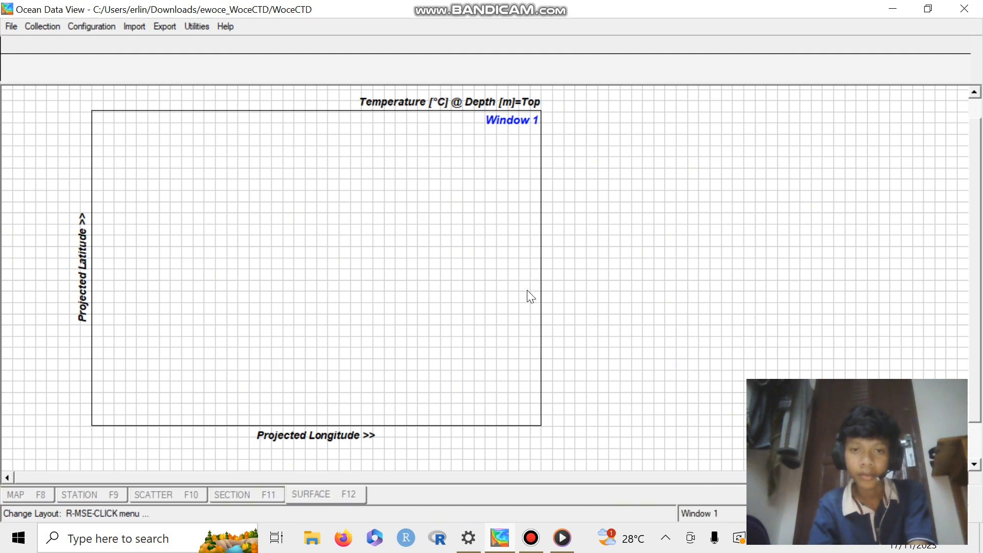
Resize Window 1 in the surface layout, raising its lower edge and slightly narrowing it to free space underneath
{"action": "right_click", "coordinate": [447, 228]}
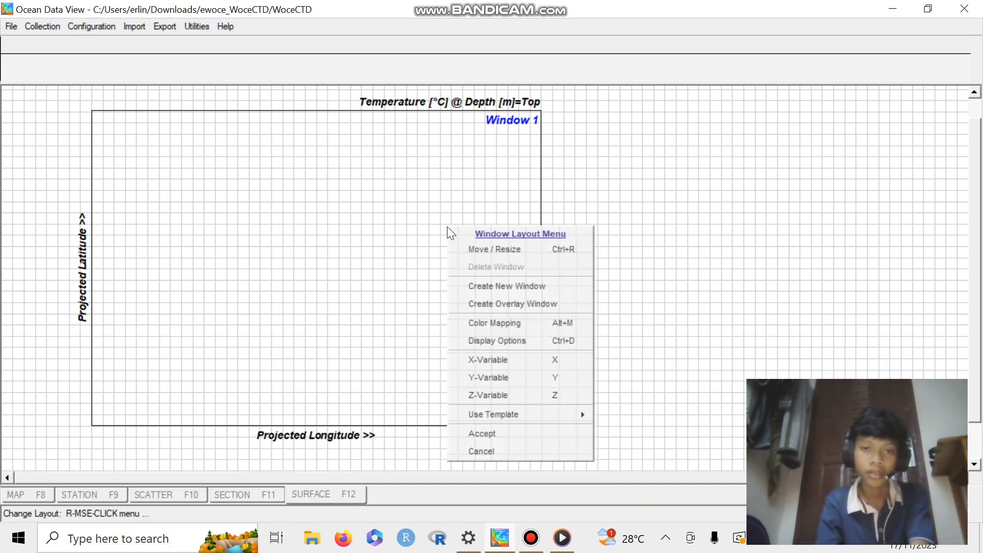
{"action": "left_click", "coordinate": [486, 253]}
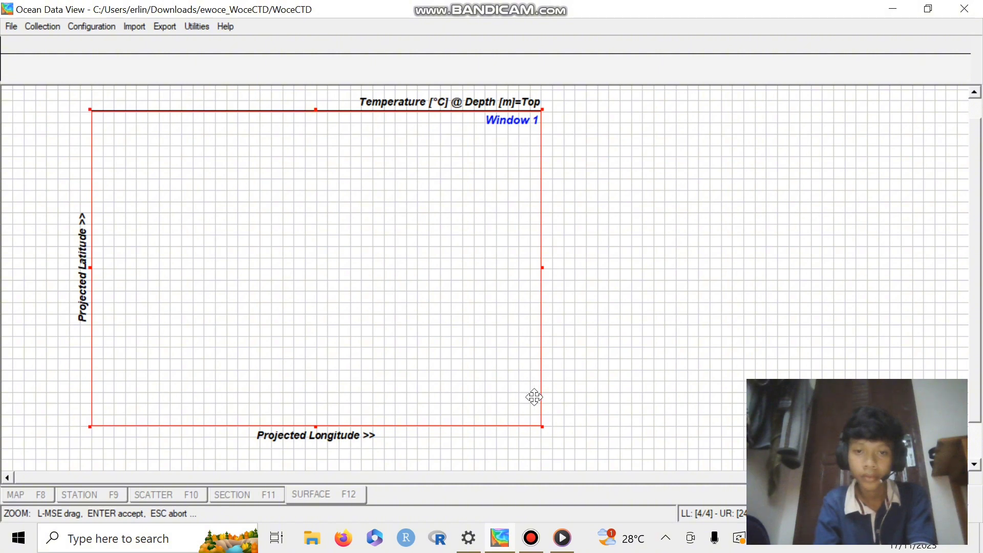
{"action": "left_click_drag", "start_coordinate": [538, 424], "coordinate": [531, 292]}
{"action": "key", "text": "Return"}
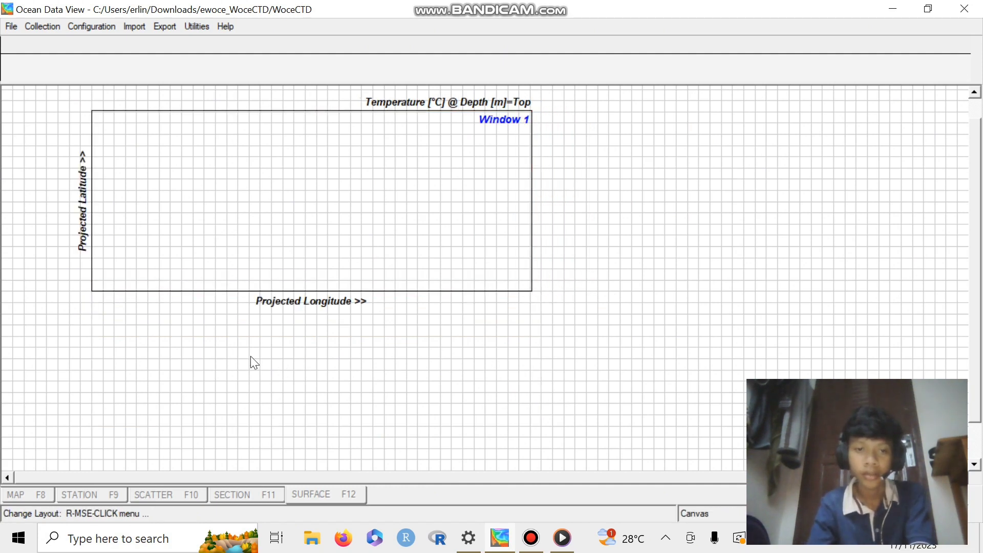
Apply the 2 Windows template to the surface layout for temperature and salinity maps
{"action": "right_click", "coordinate": [111, 347]}
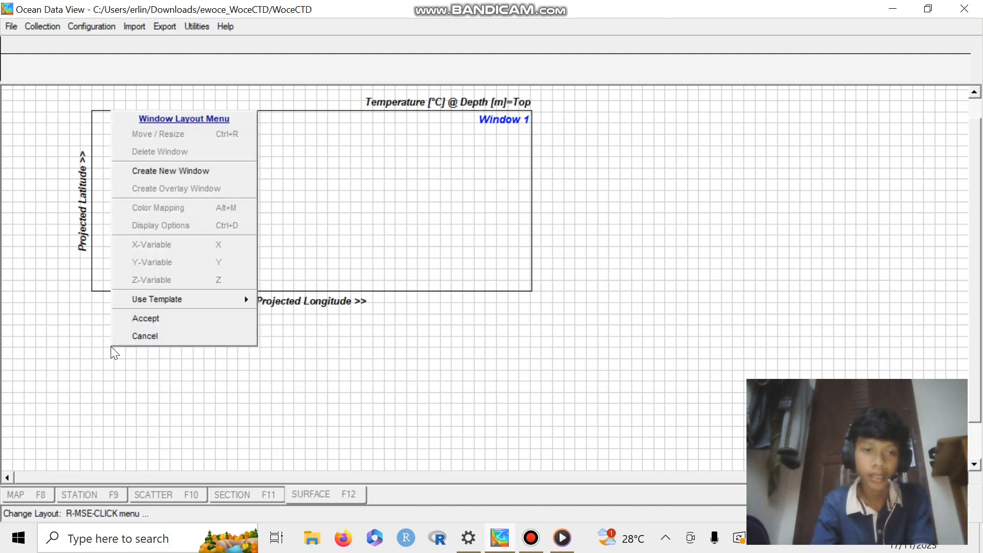
{"action": "mouse_move", "coordinate": [134, 303]}
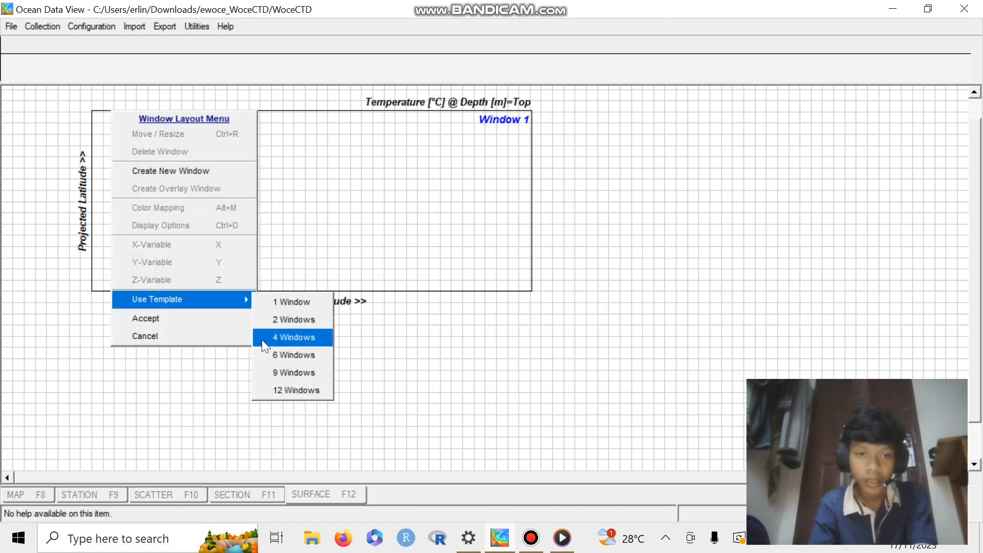
{"action": "left_click", "coordinate": [273, 323]}
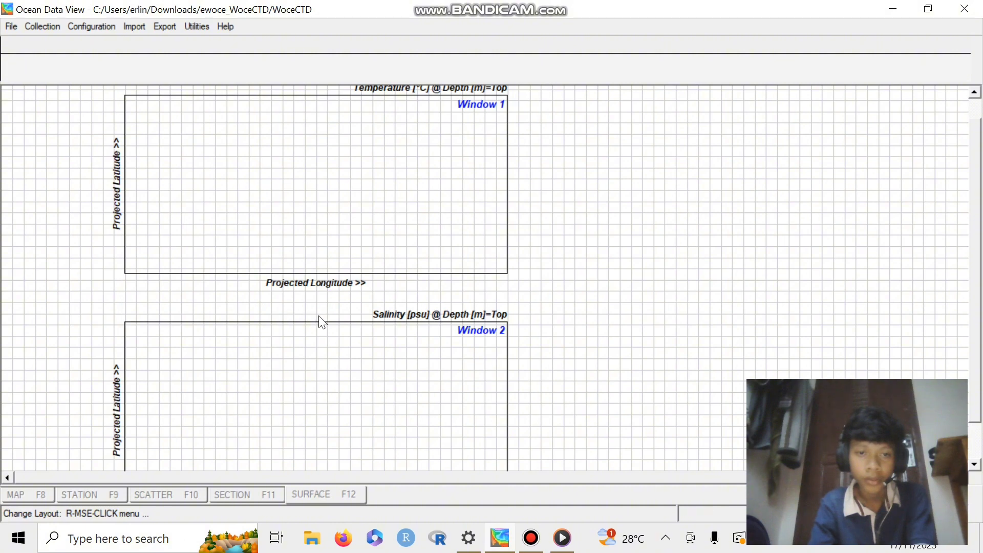
{"action": "scroll", "coordinate": [327, 324], "scroll_direction": "down", "scroll_amount": 1}
{"action": "scroll", "coordinate": [327, 324], "scroll_direction": "up", "scroll_amount": 2}
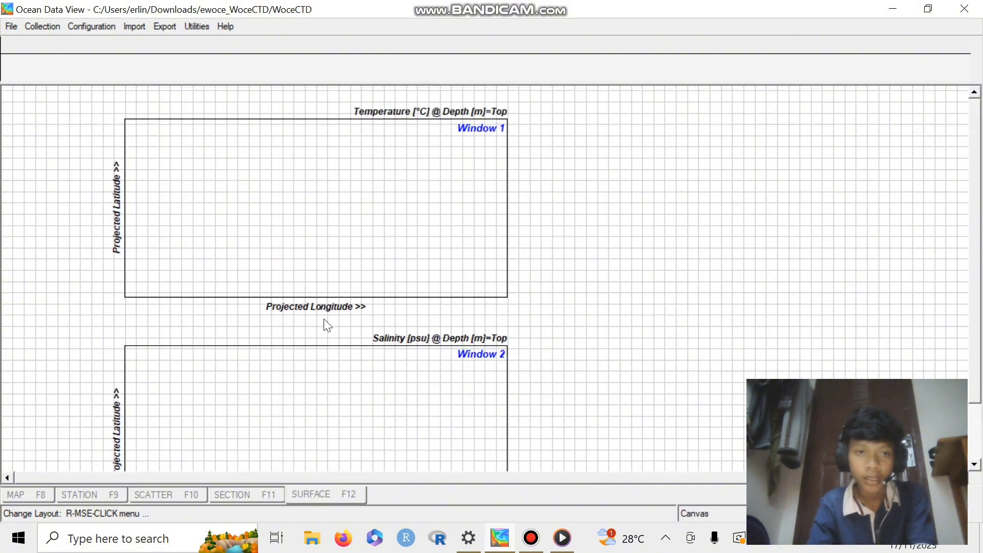
Review both windows of the surface layout and accept it
{"action": "scroll", "coordinate": [327, 324], "scroll_direction": "down", "scroll_amount": 2}
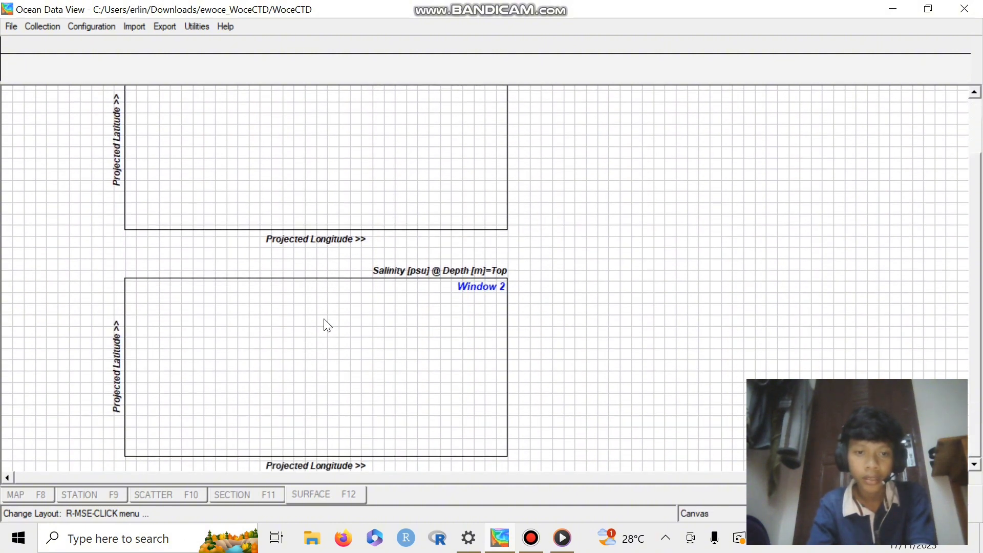
{"action": "scroll", "coordinate": [326, 325], "scroll_direction": "up", "scroll_amount": 2}
{"action": "scroll", "coordinate": [455, 320], "scroll_direction": "down", "scroll_amount": 2}
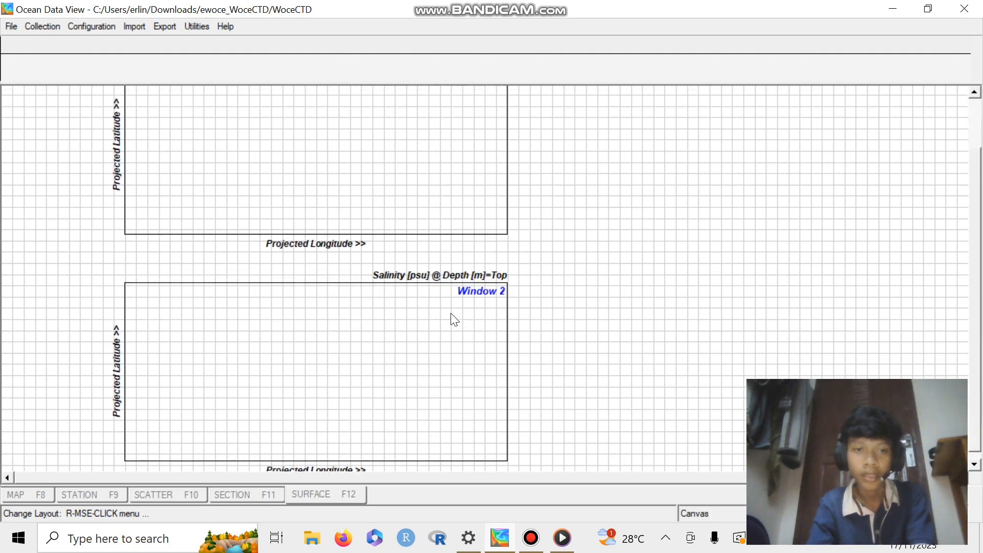
{"action": "scroll", "coordinate": [455, 319], "scroll_direction": "up", "scroll_amount": 2}
{"action": "scroll", "coordinate": [454, 320], "scroll_direction": "down", "scroll_amount": 1}
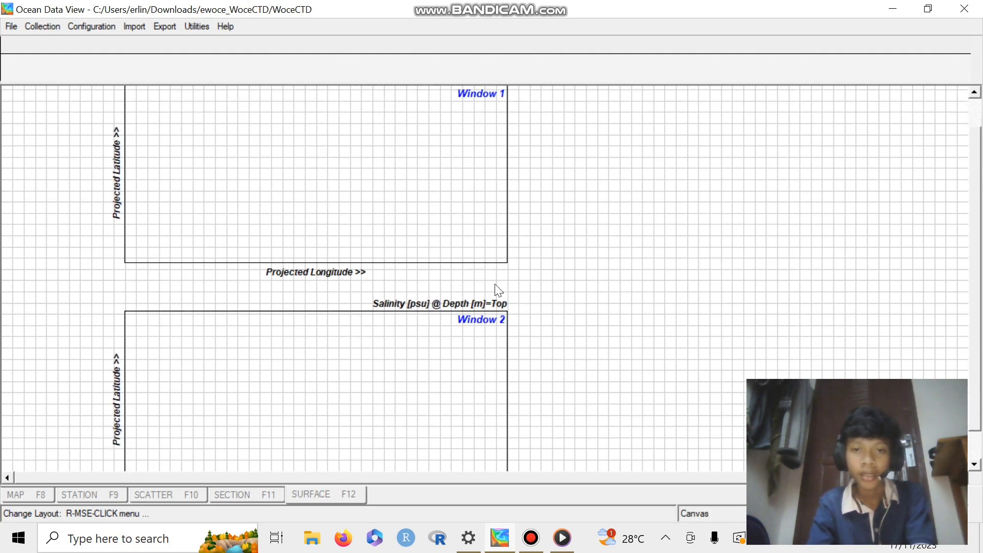
{"action": "right_click", "coordinate": [409, 210]}
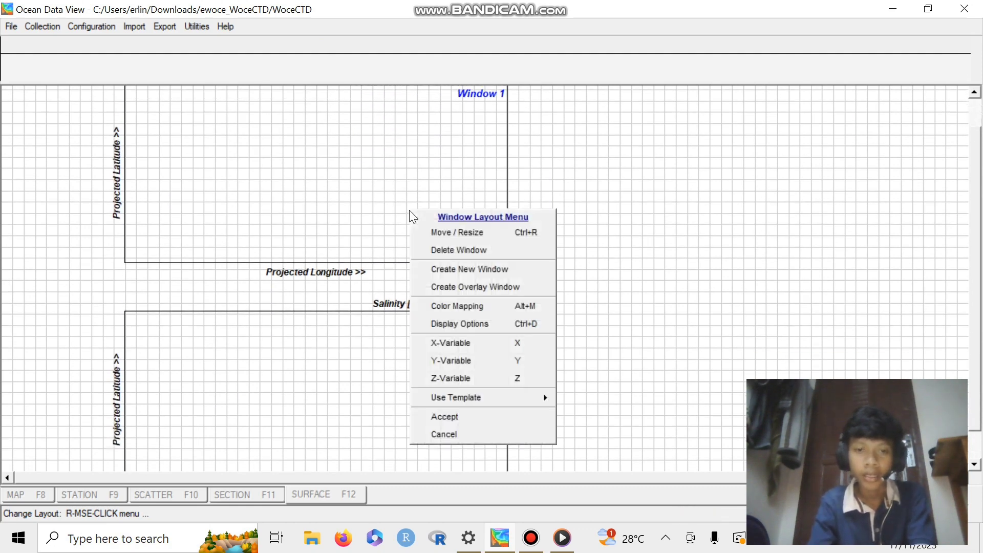
{"action": "left_click", "coordinate": [462, 414]}
{"action": "scroll", "coordinate": [465, 378], "scroll_direction": "down", "scroll_amount": 1}
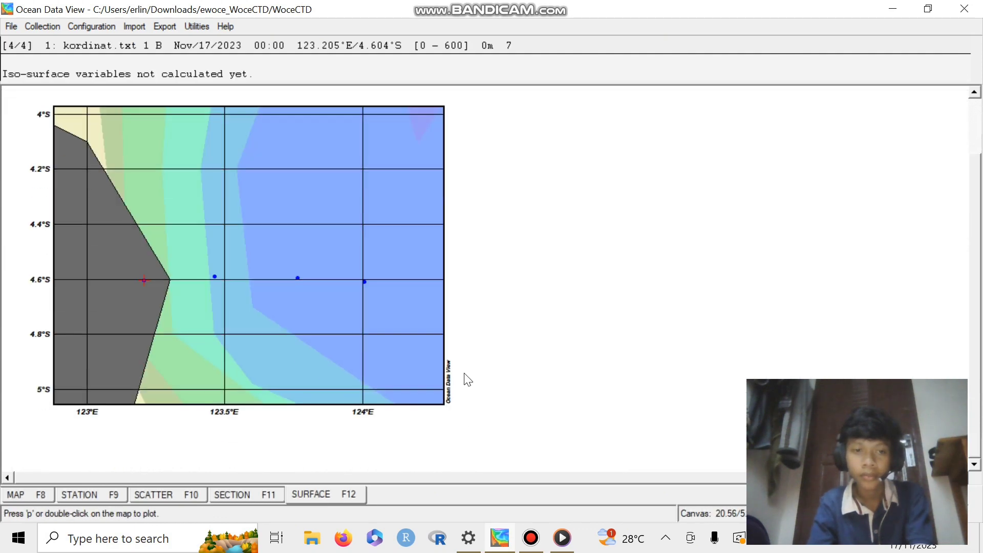
Reopen the surface window layout and accept it again to plot the temperature and salinity maps
{"action": "scroll", "coordinate": [466, 377], "scroll_direction": "up", "scroll_amount": 2}
{"action": "right_click", "coordinate": [465, 373]}
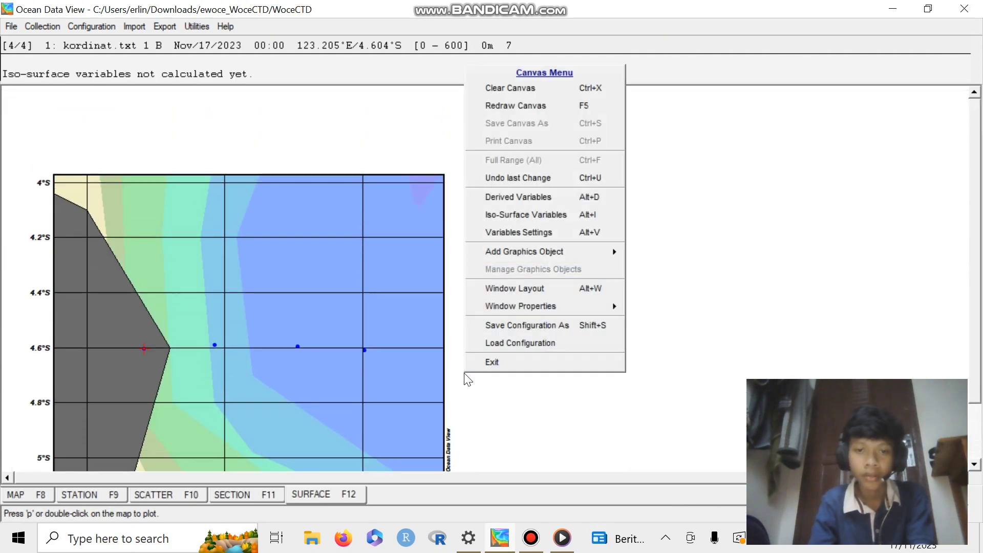
{"action": "left_click", "coordinate": [526, 291]}
{"action": "right_click", "coordinate": [600, 285]}
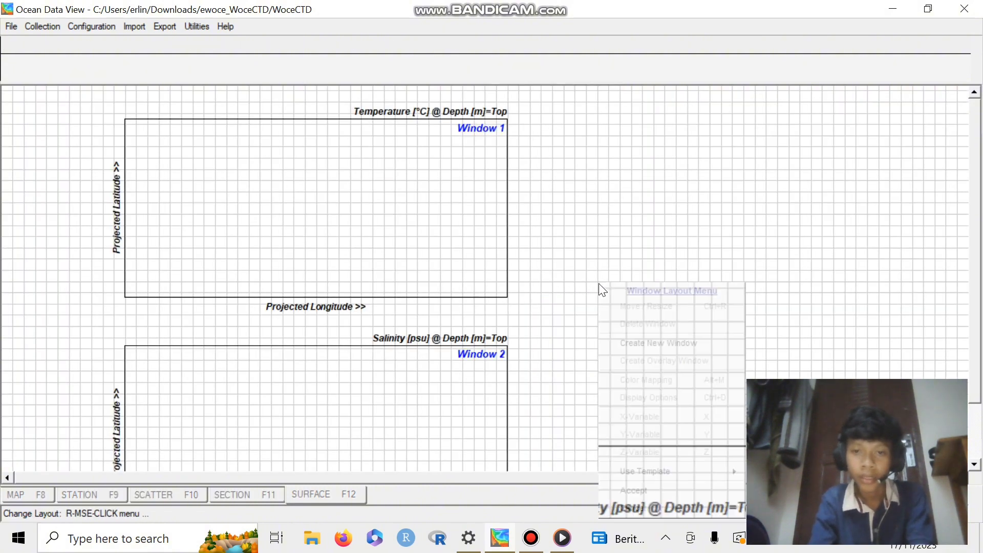
{"action": "left_click", "coordinate": [668, 488]}
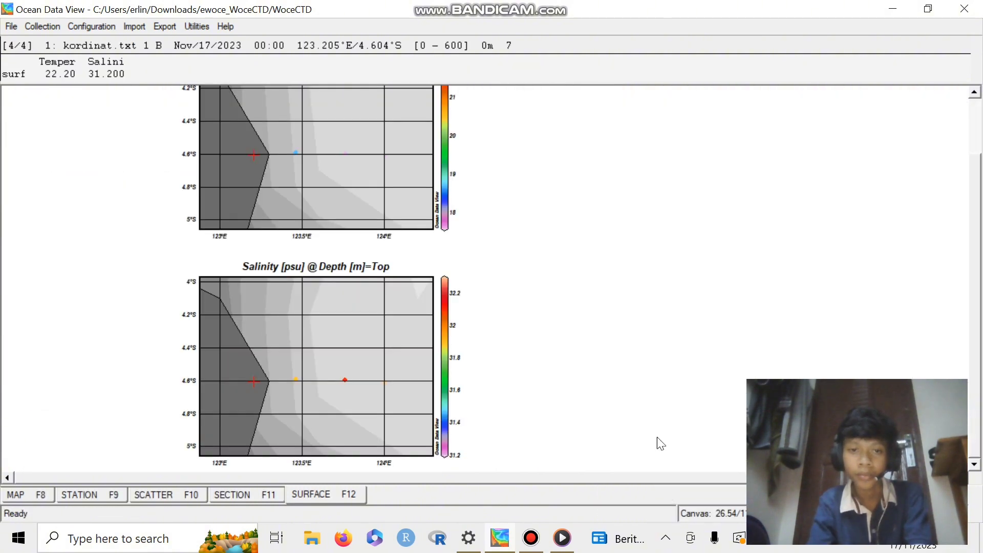
Examine the station points and color scales on the surface temperature and salinity maps
{"action": "scroll", "coordinate": [612, 346], "scroll_direction": "up", "scroll_amount": 3}
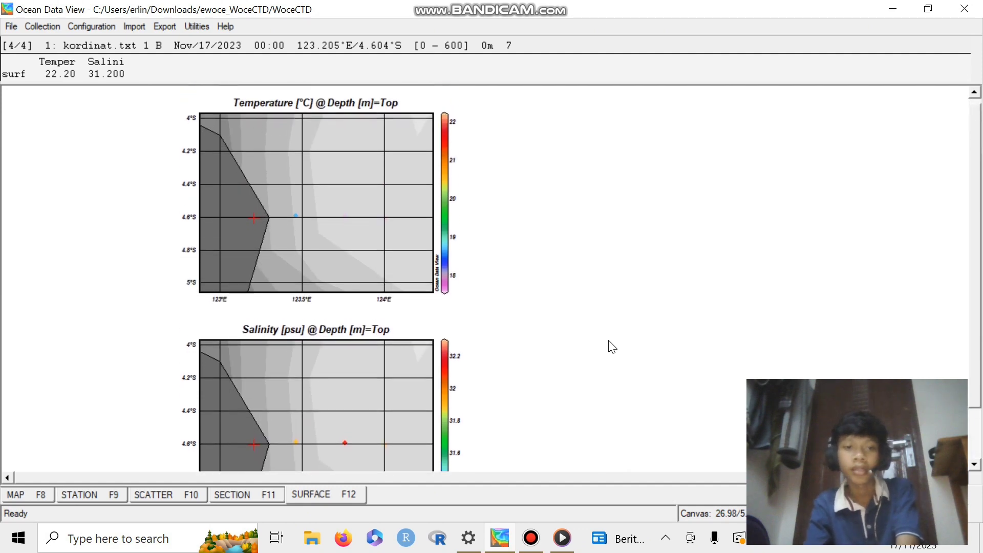
{"action": "scroll", "coordinate": [612, 347], "scroll_direction": "down", "scroll_amount": 1}
{"action": "scroll", "coordinate": [612, 346], "scroll_direction": "down", "scroll_amount": 1}
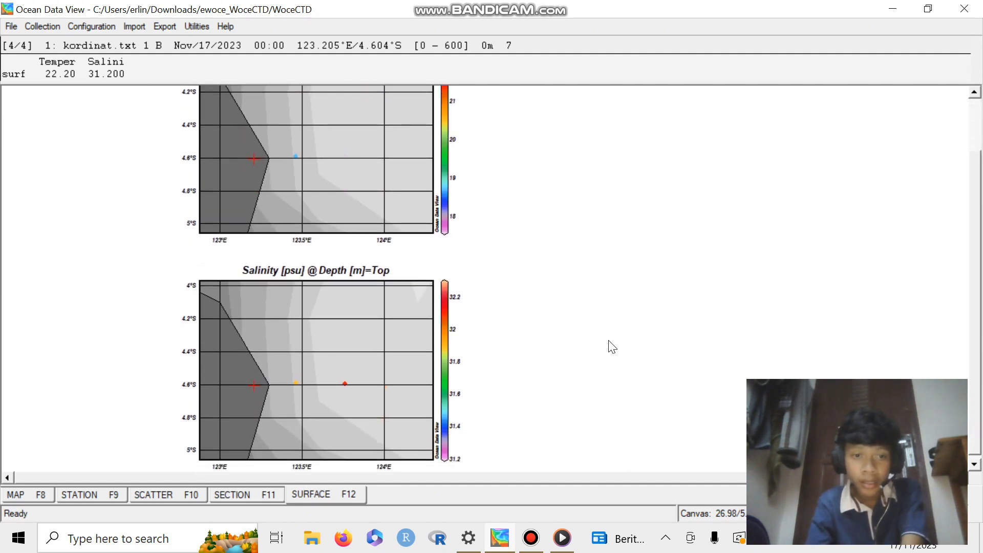
{"action": "scroll", "coordinate": [612, 347], "scroll_direction": "up", "scroll_amount": 2}
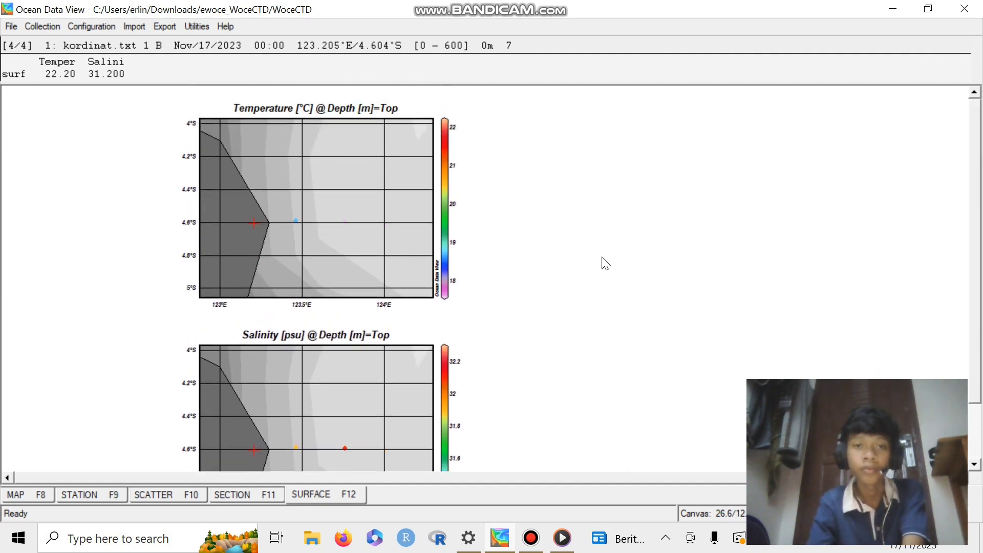
{"action": "scroll", "coordinate": [605, 261], "scroll_direction": "down", "scroll_amount": 1}
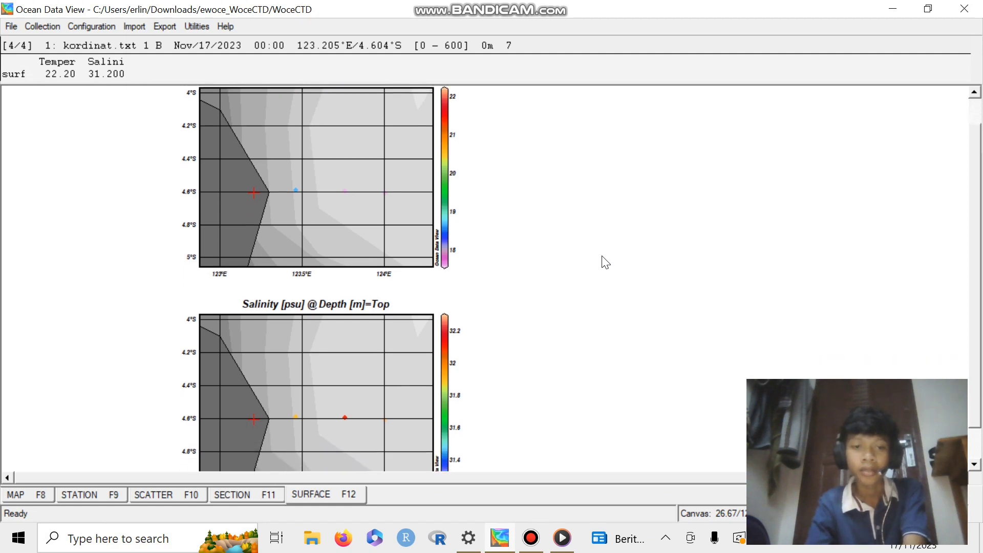
{"action": "scroll", "coordinate": [605, 261], "scroll_direction": "up", "scroll_amount": 1}
{"action": "scroll", "coordinate": [605, 261], "scroll_direction": "down", "scroll_amount": 2}
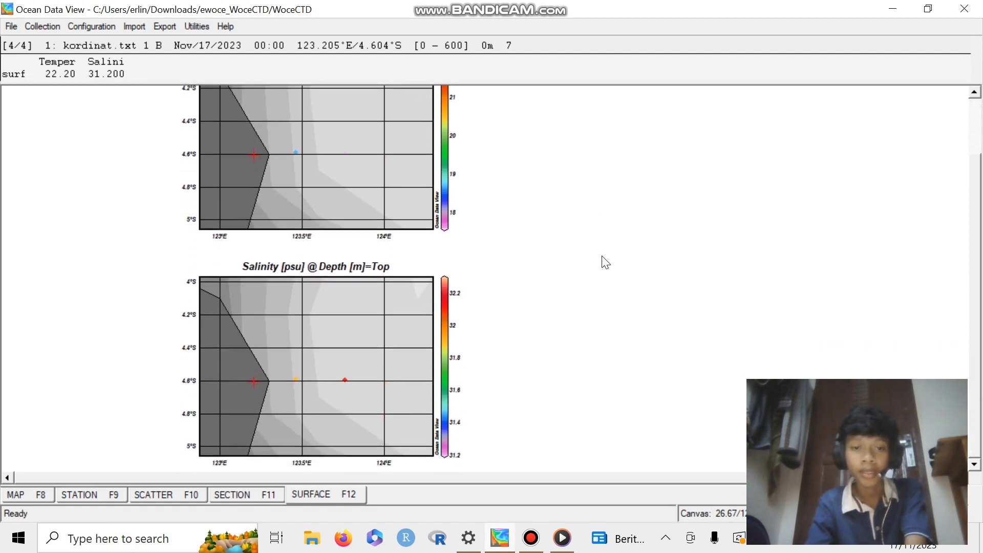
{"action": "scroll", "coordinate": [605, 262], "scroll_direction": "up", "scroll_amount": 2}
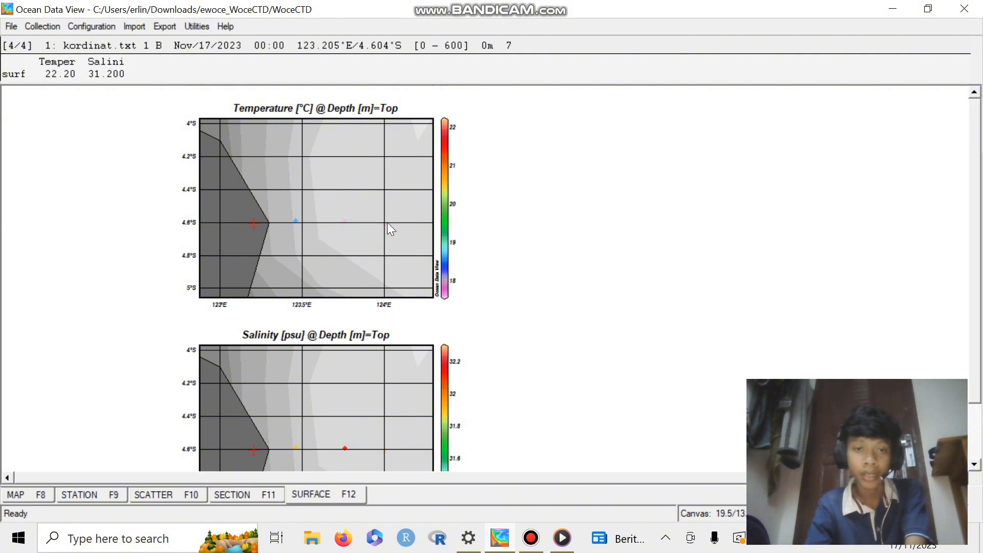
Set the surface temperature map to a gridded field with X and Y scale-lengths of 400
{"action": "right_click", "coordinate": [355, 202]}
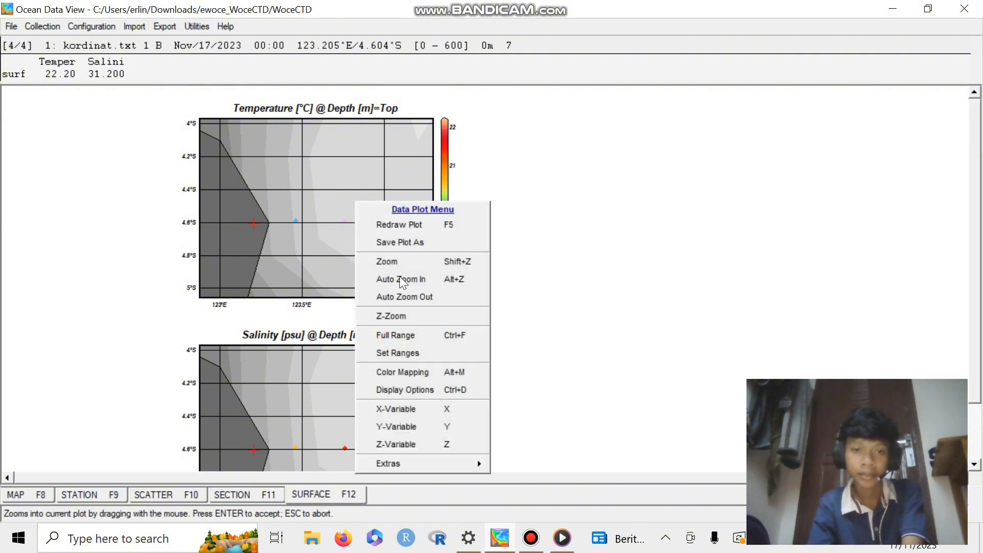
{"action": "left_click", "coordinate": [414, 389]}
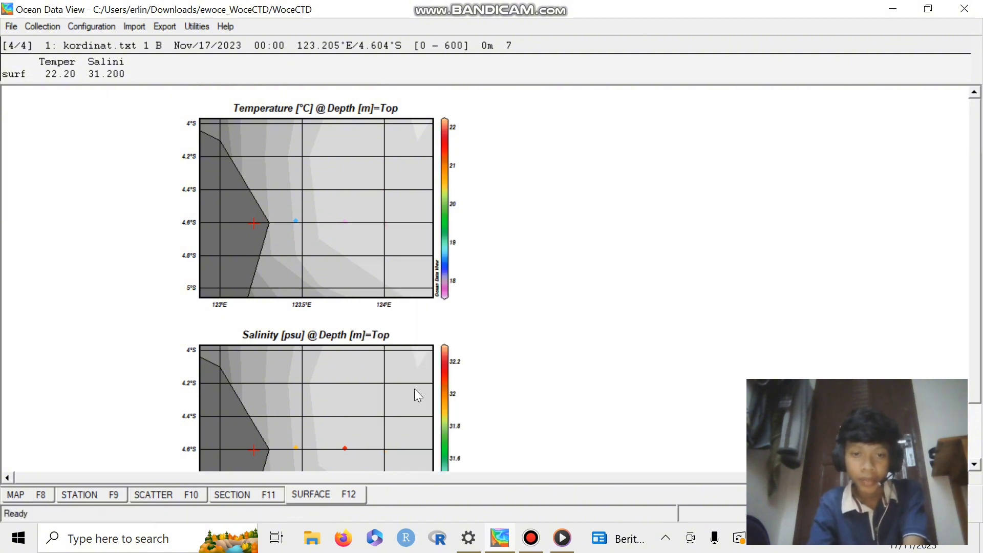
{"action": "left_click", "coordinate": [470, 263]}
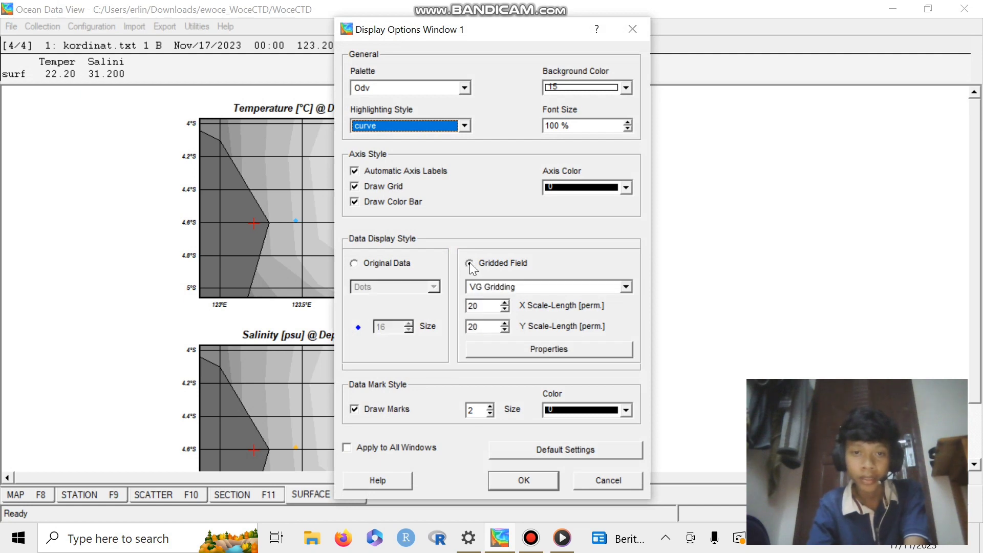
{"action": "left_click", "coordinate": [490, 311]}
{"action": "key", "text": "BackSpace"}
{"action": "key", "text": "BackSpace"}
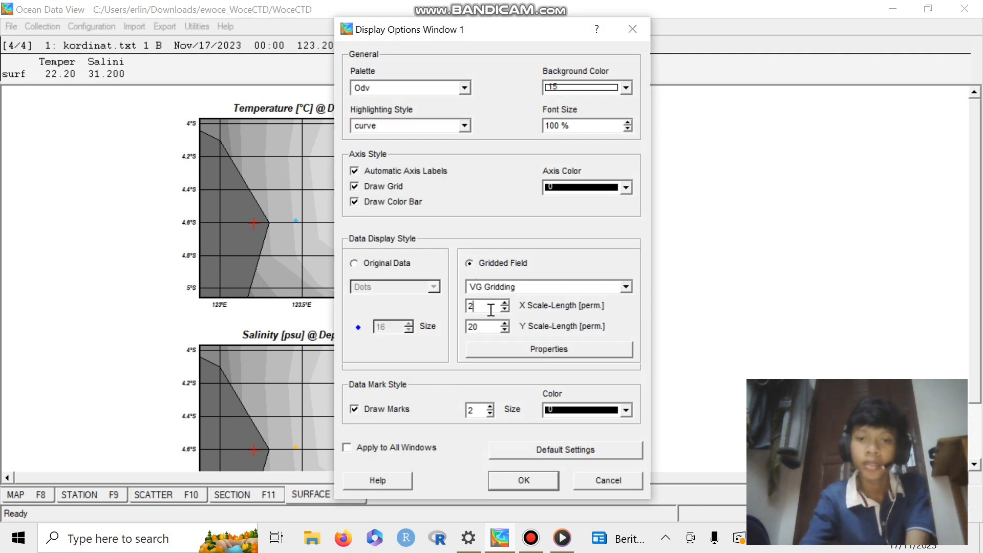
{"action": "type", "text": "4"}
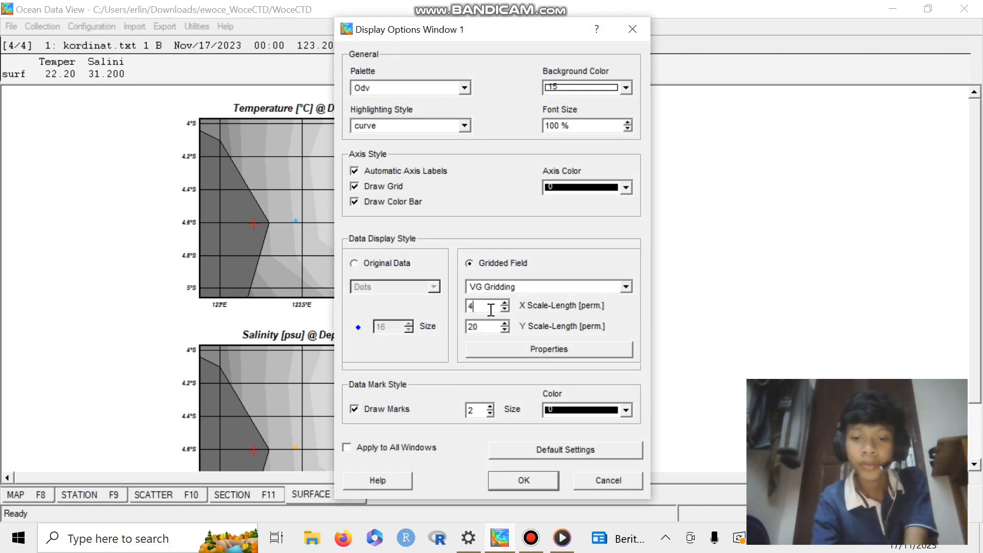
{"action": "type", "text": "00"}
{"action": "left_click", "coordinate": [491, 331]}
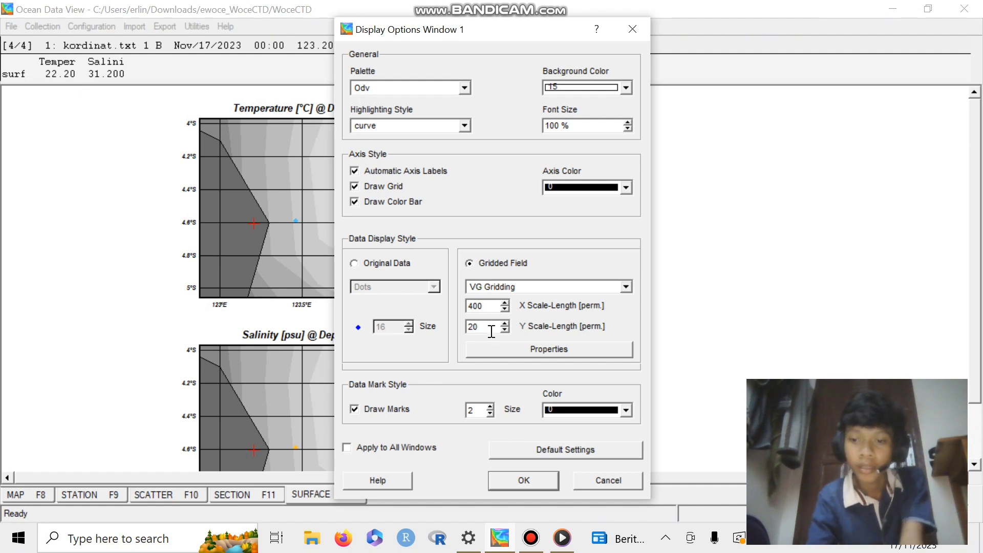
{"action": "key", "text": "BackSpace"}
{"action": "key", "text": "BackSpace"}
{"action": "type", "text": "400"}
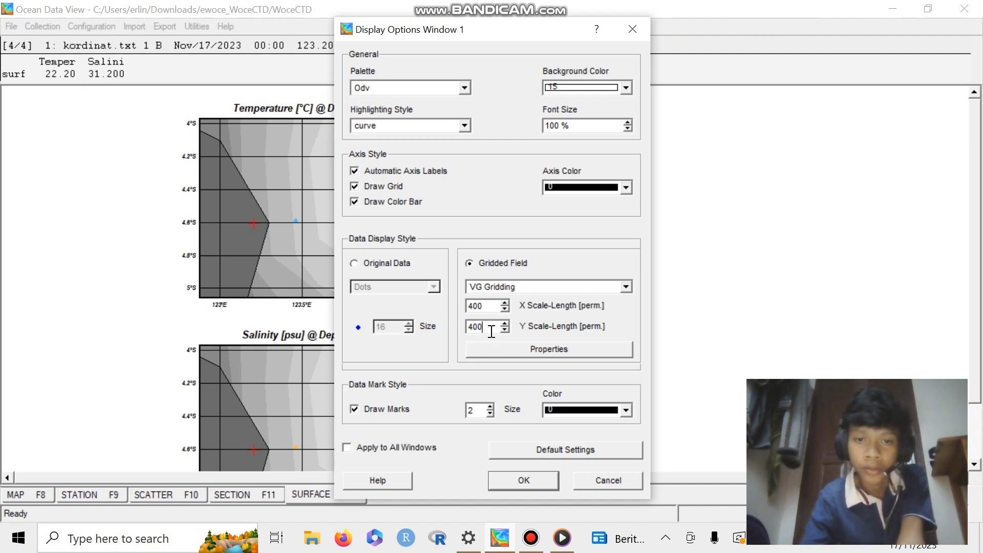
Add temperature contour lines from 17.5 to 22.5 in increments of 0.5 and apply the display options
{"action": "left_click", "coordinate": [506, 347]}
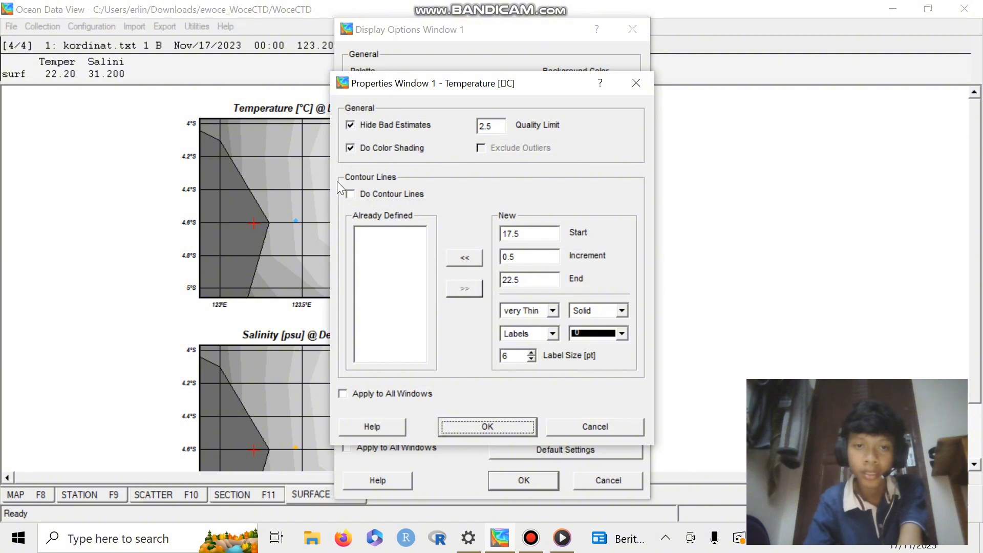
{"action": "left_click", "coordinate": [463, 258]}
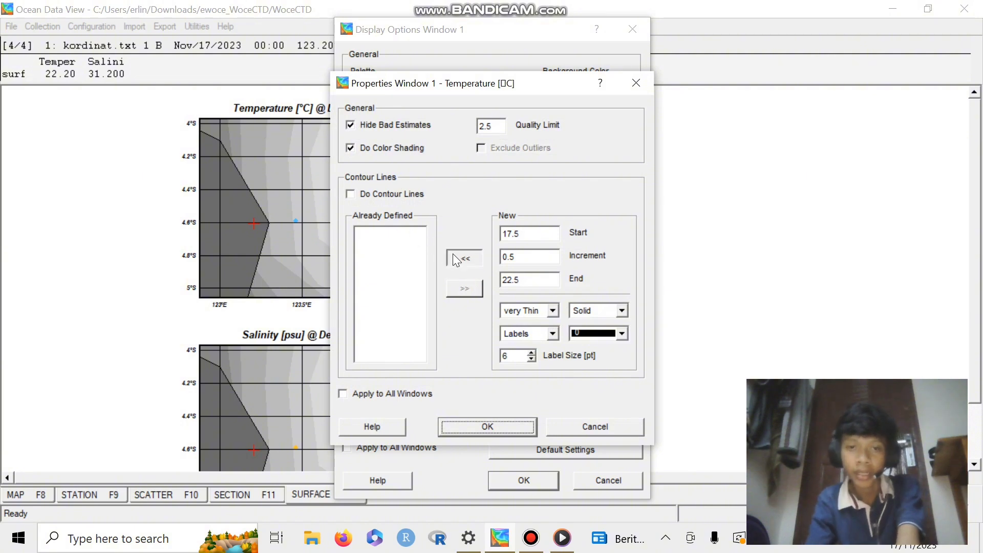
{"action": "left_click", "coordinate": [500, 423]}
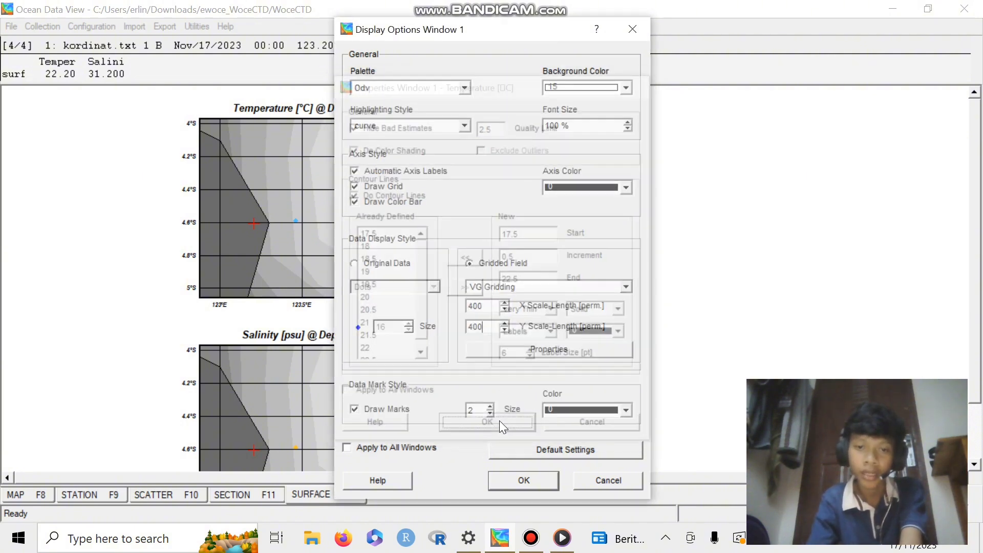
{"action": "left_click", "coordinate": [522, 480]}
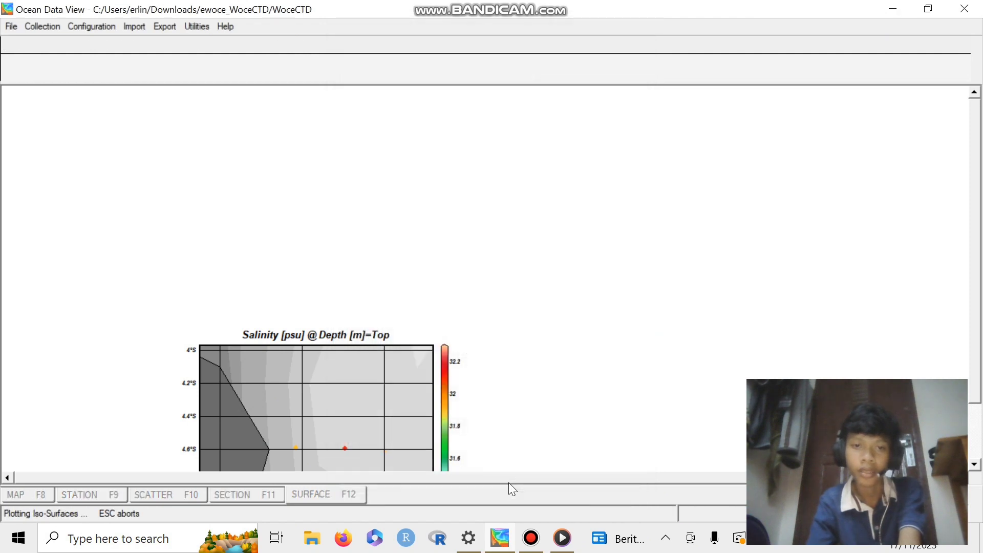
Set the surface salinity map to a gridded field with X and Y scale-lengths of 400
{"action": "scroll", "coordinate": [480, 390], "scroll_direction": "down", "scroll_amount": 2}
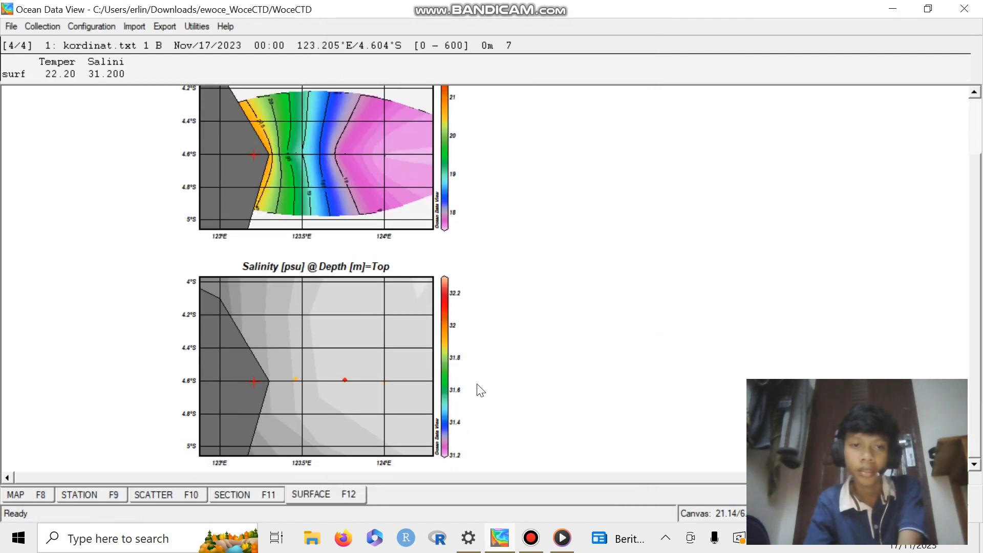
{"action": "right_click", "coordinate": [391, 352]}
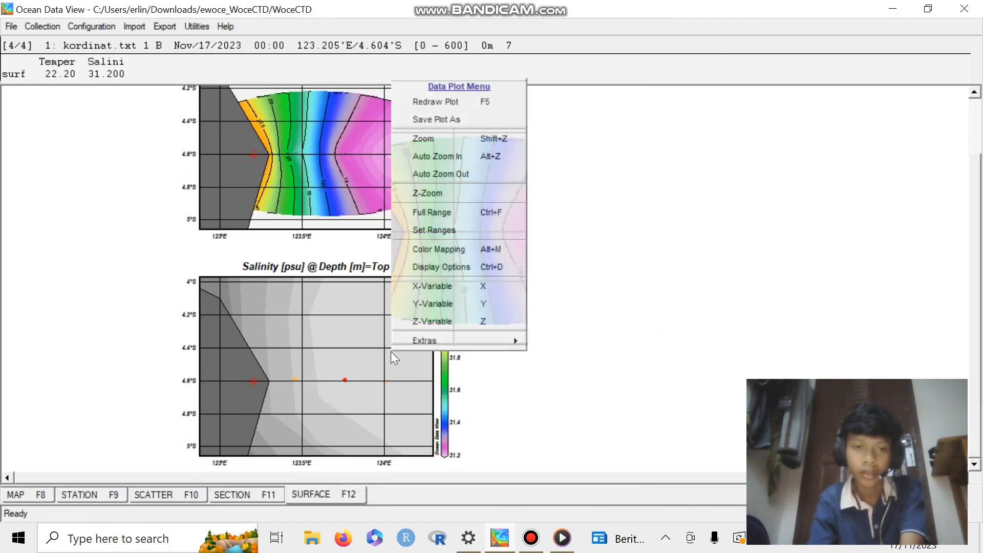
{"action": "left_click", "coordinate": [432, 267]}
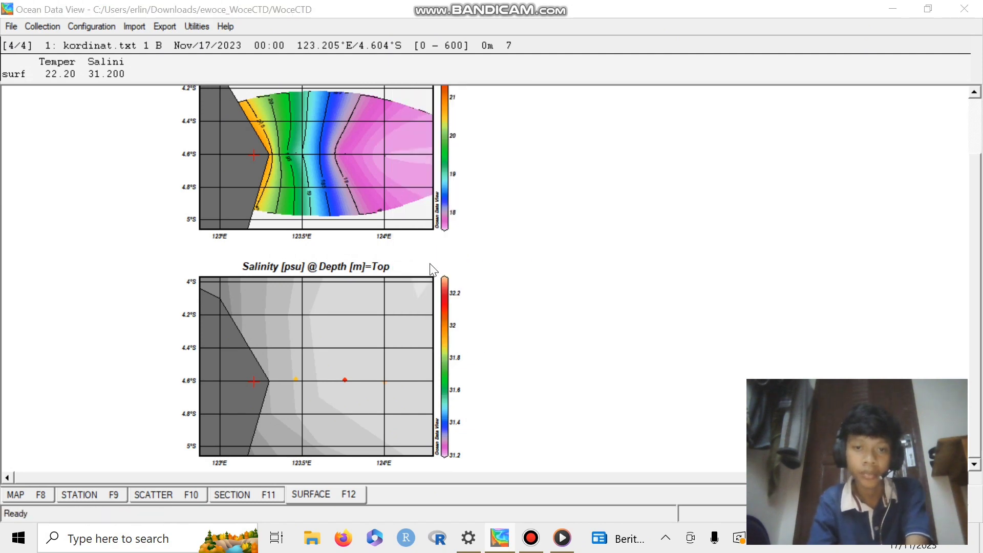
{"action": "left_click", "coordinate": [468, 263]}
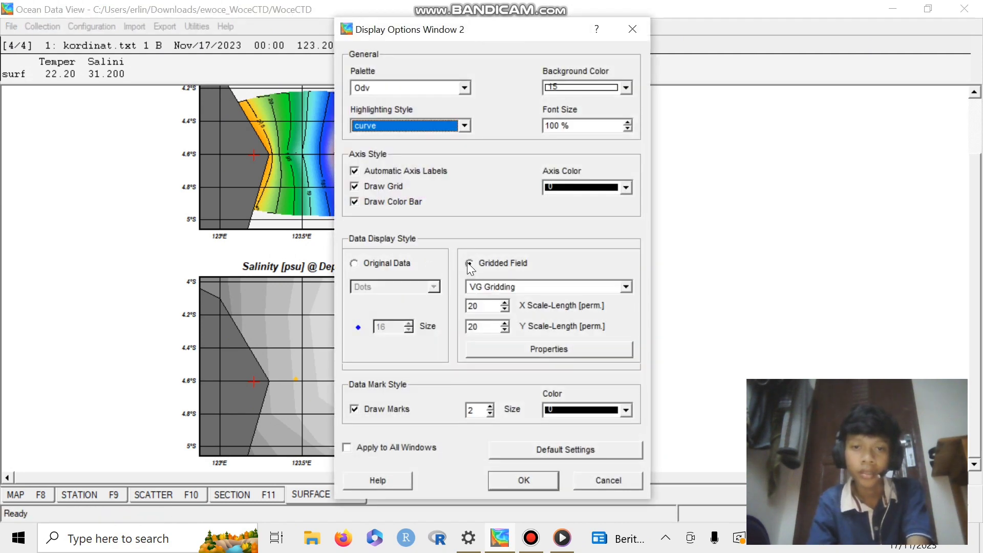
{"action": "left_click", "coordinate": [496, 305]}
{"action": "key", "text": "BackSpace"}
{"action": "key", "text": "BackSpace"}
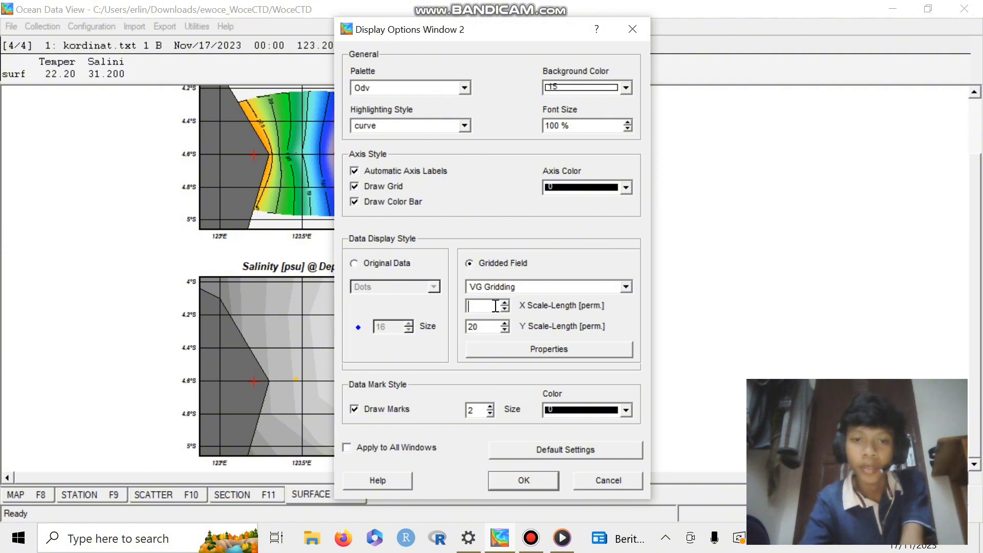
{"action": "type", "text": "499"}
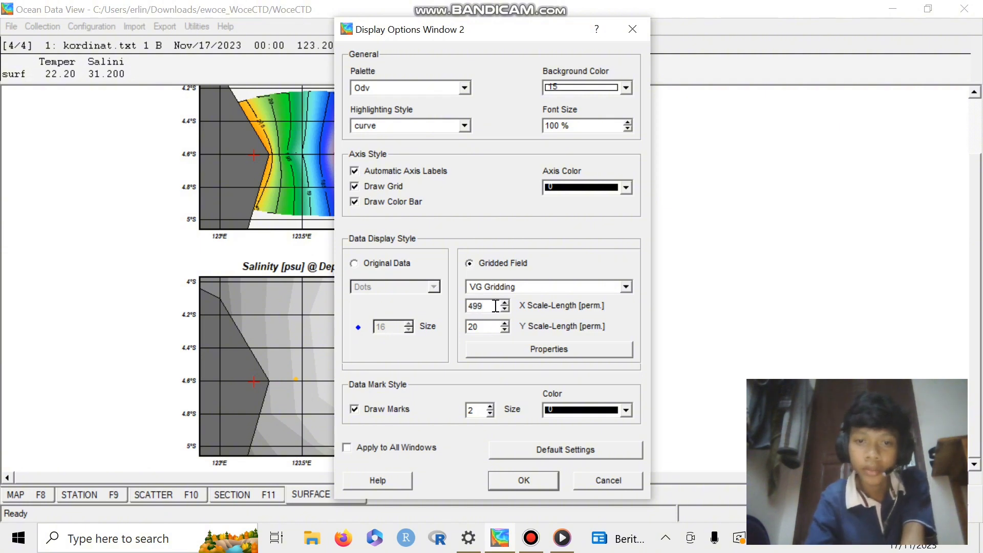
{"action": "key", "text": "BackSpace"}
{"action": "type", "text": "00"}
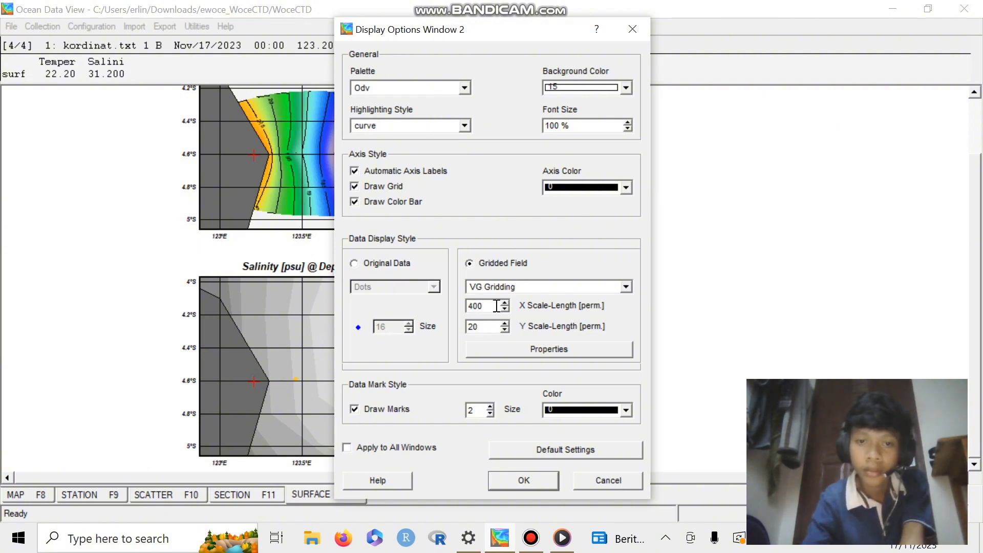
{"action": "left_click", "coordinate": [493, 326]}
{"action": "key", "text": "BackSpace"}
{"action": "key", "text": "BackSpace"}
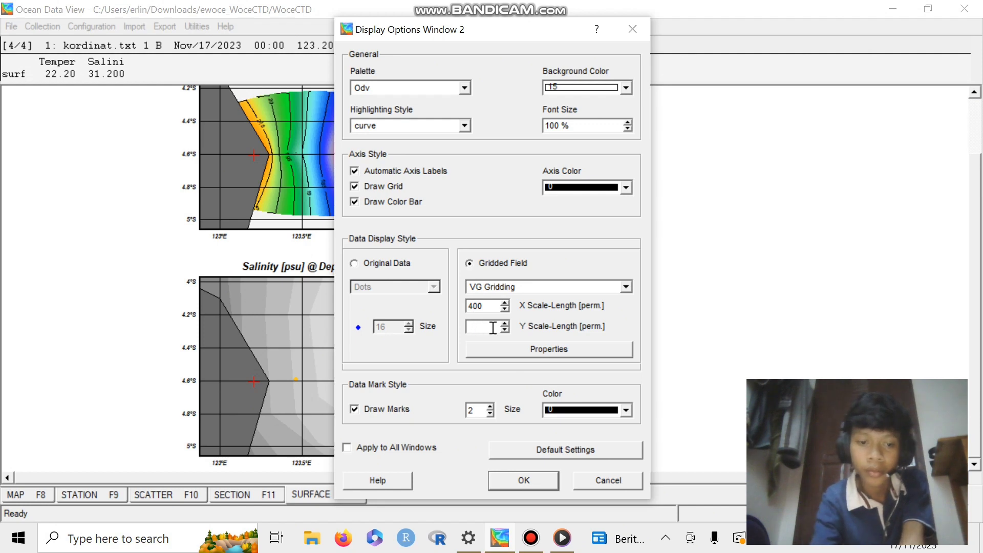
{"action": "type", "text": "400"}
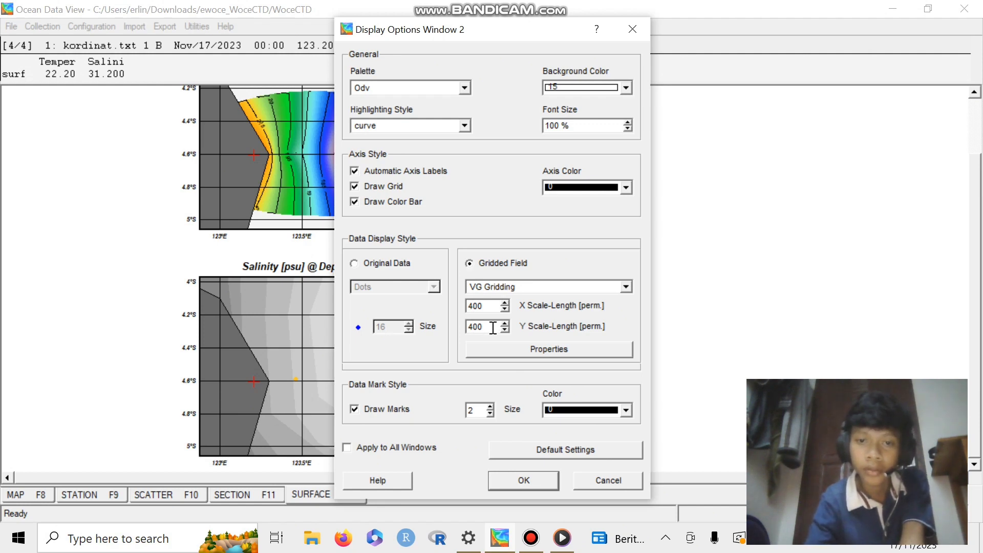
Add salinity contour lines from 31.2 to 32.3 in increments of 0.1 and apply the display options
{"action": "left_click", "coordinate": [526, 351]}
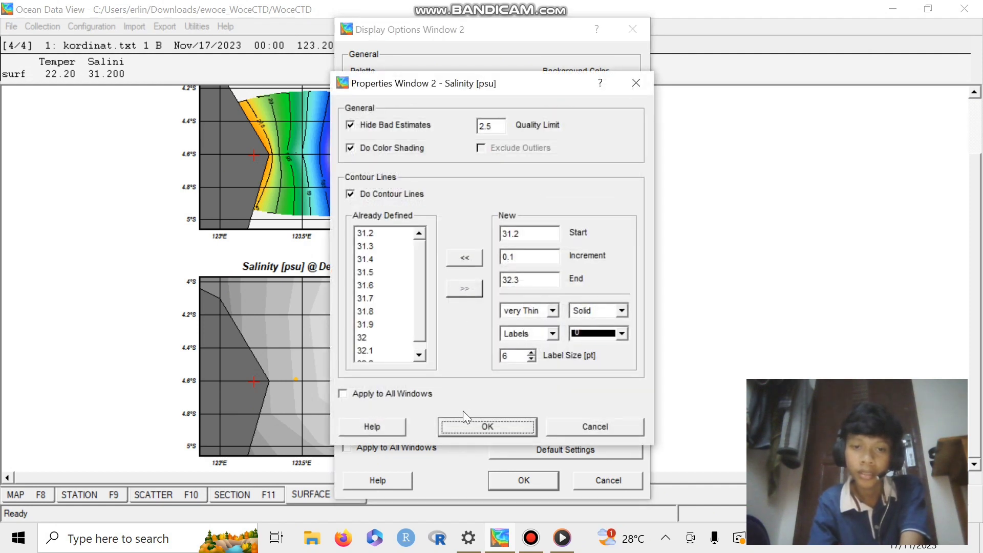
{"action": "left_click", "coordinate": [464, 424]}
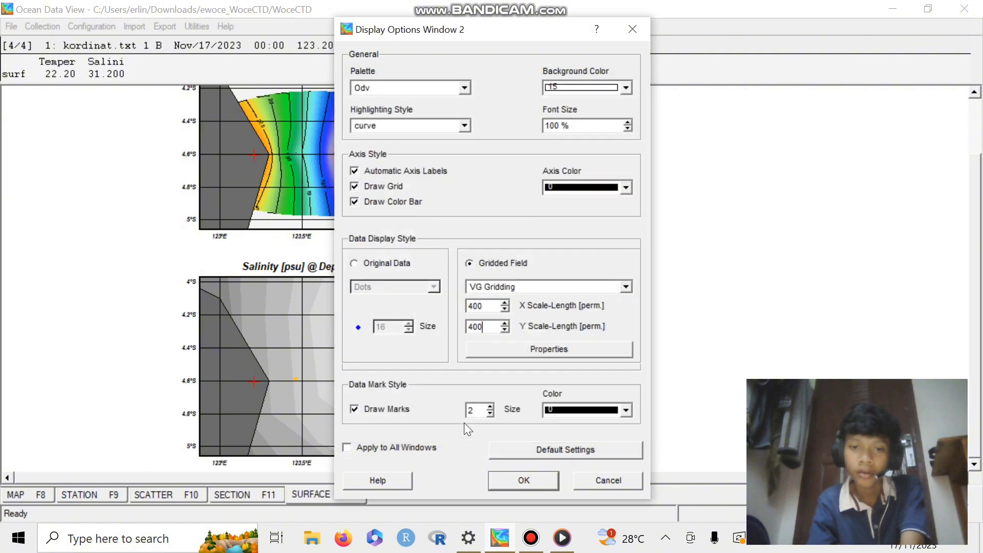
{"action": "left_click", "coordinate": [523, 481]}
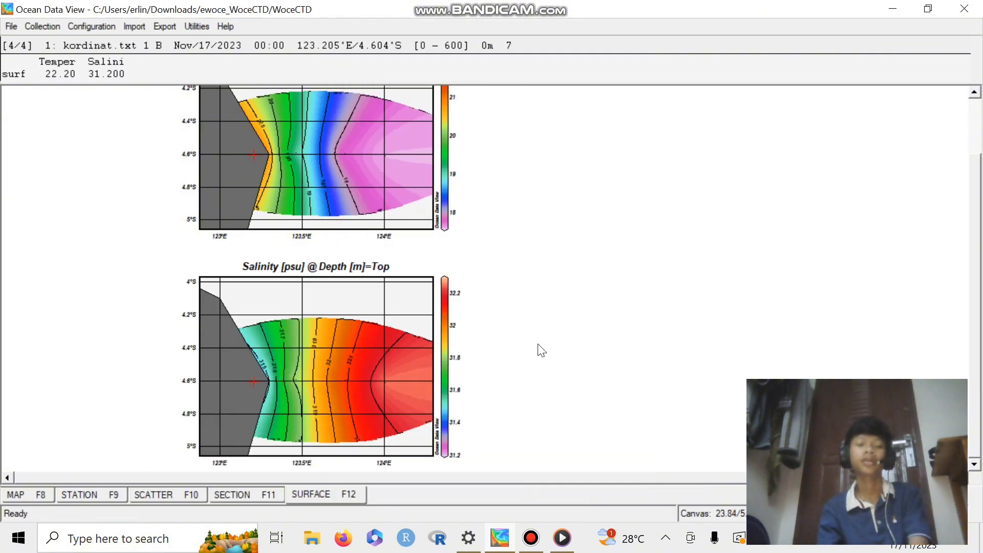
Review the temperature and salinity plots in the surface, station, scatter and section views, ending on the surface maps
{"action": "scroll", "coordinate": [538, 350], "scroll_direction": "up", "scroll_amount": 2}
{"action": "scroll", "coordinate": [538, 350], "scroll_direction": "down", "scroll_amount": 1}
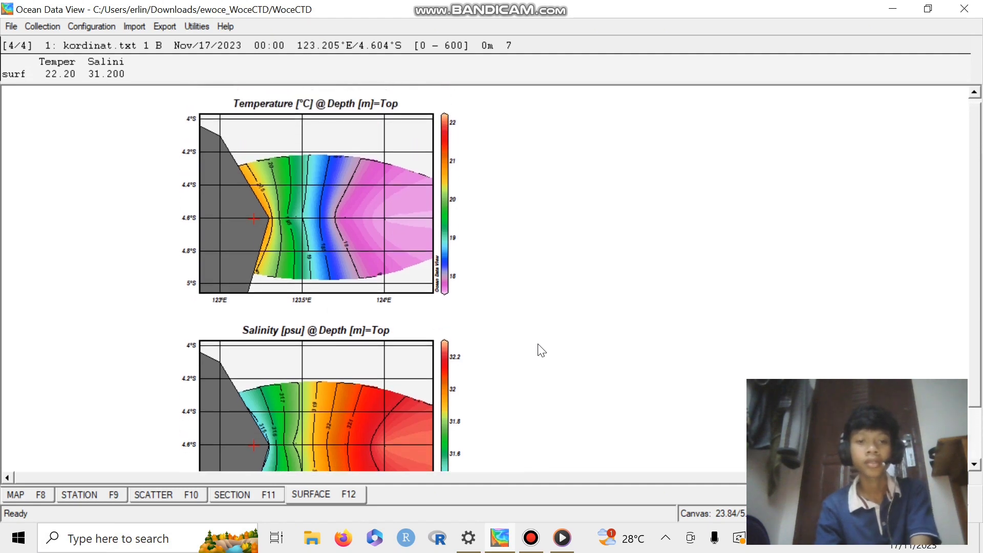
{"action": "scroll", "coordinate": [538, 348], "scroll_direction": "down", "scroll_amount": 1}
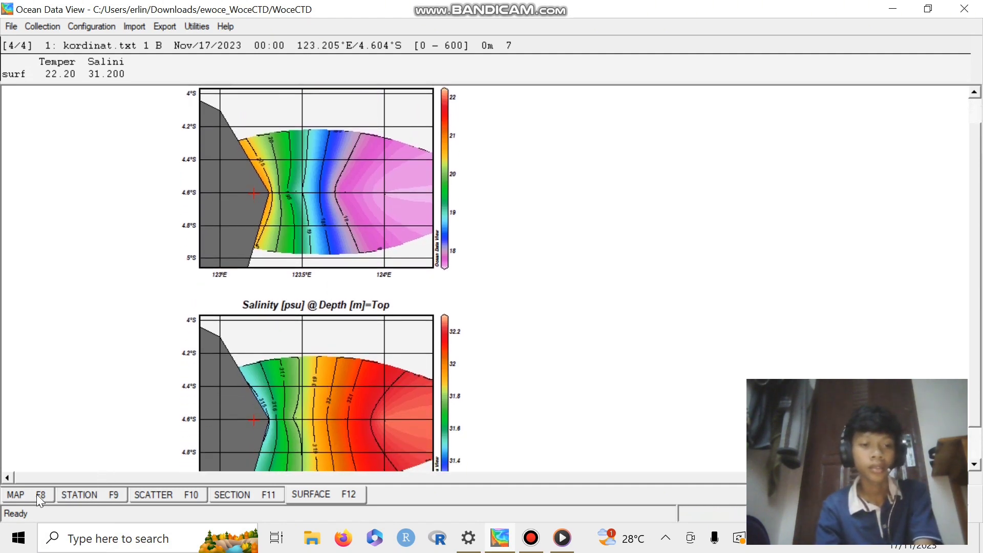
{"action": "left_click", "coordinate": [88, 489]}
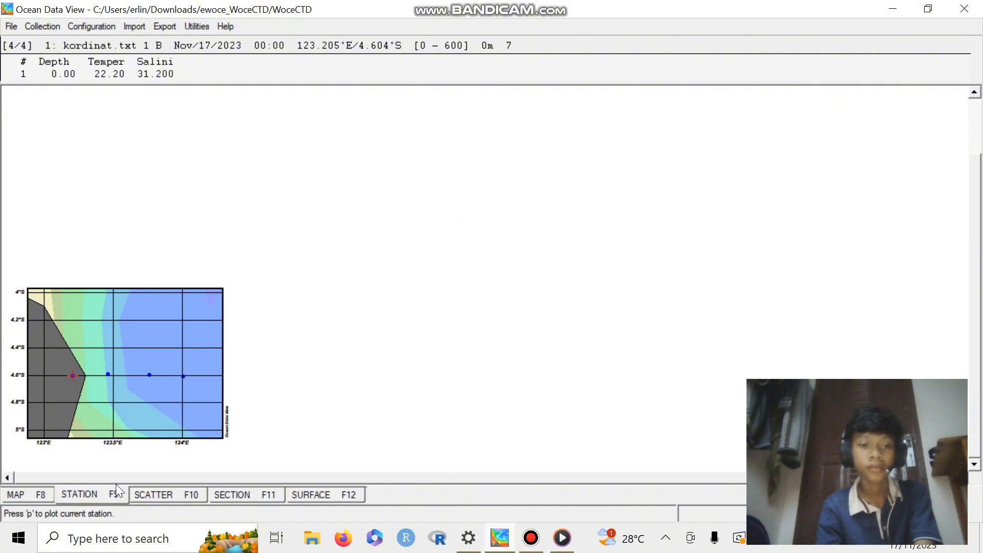
{"action": "left_click", "coordinate": [149, 493]}
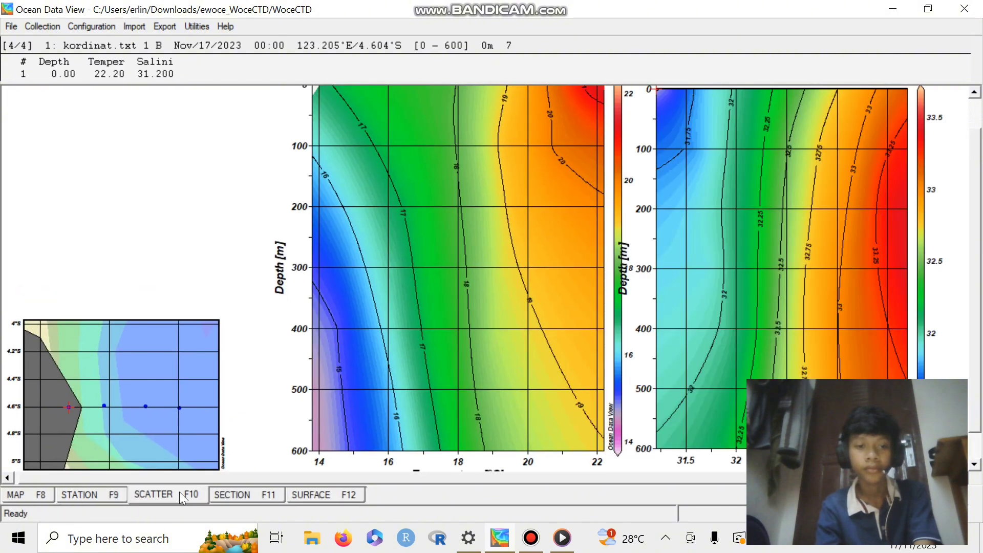
{"action": "scroll", "coordinate": [382, 407], "scroll_direction": "down", "scroll_amount": 1}
{"action": "scroll", "coordinate": [382, 408], "scroll_direction": "up", "scroll_amount": 2}
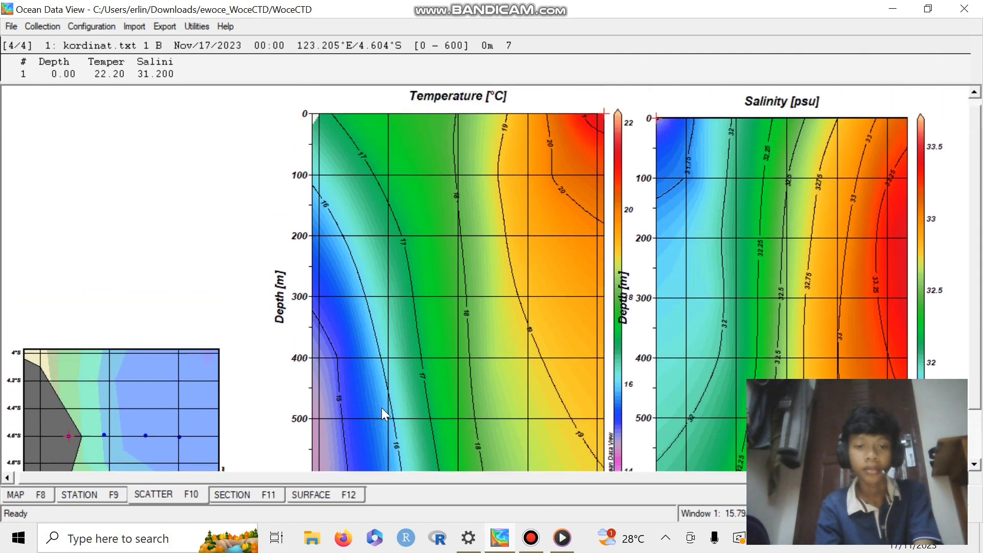
{"action": "scroll", "coordinate": [381, 408], "scroll_direction": "down", "scroll_amount": 2}
{"action": "scroll", "coordinate": [382, 407], "scroll_direction": "up", "scroll_amount": 3}
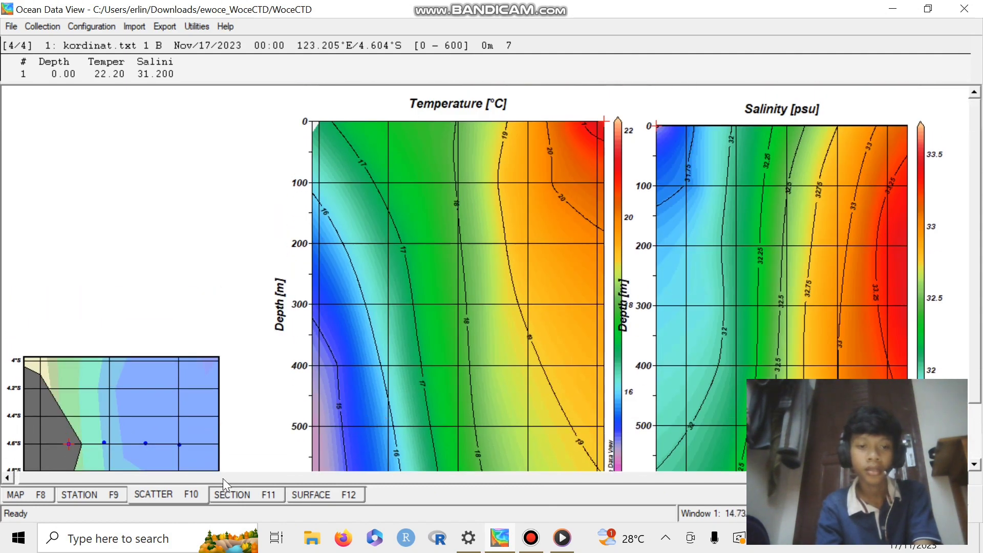
{"action": "left_click", "coordinate": [241, 489]}
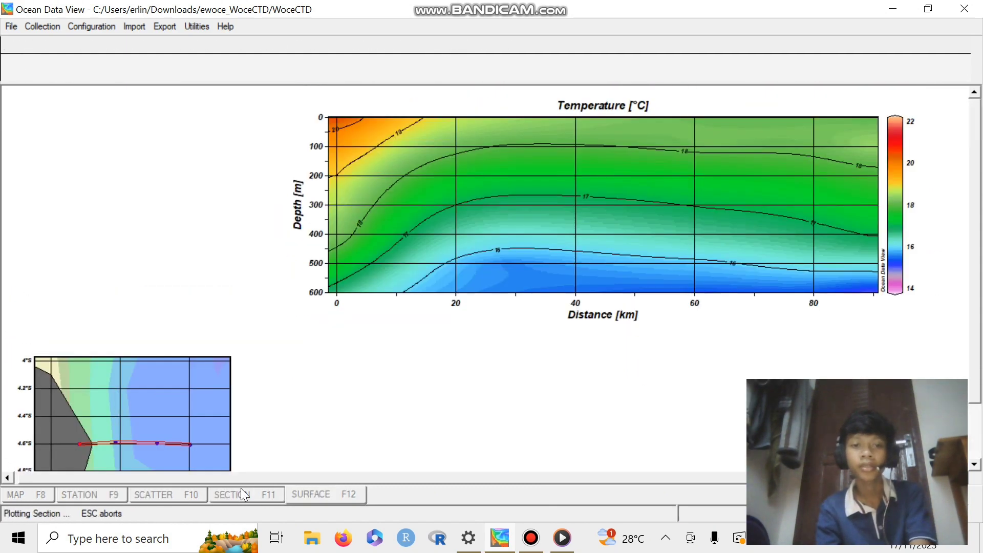
{"action": "scroll", "coordinate": [385, 432], "scroll_direction": "up", "scroll_amount": 2}
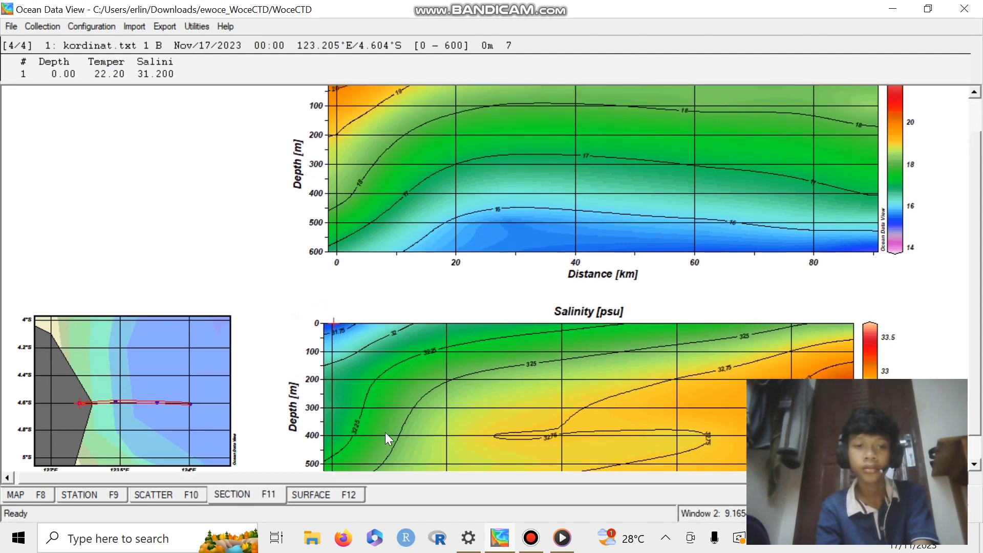
{"action": "scroll", "coordinate": [385, 432], "scroll_direction": "down", "scroll_amount": 2}
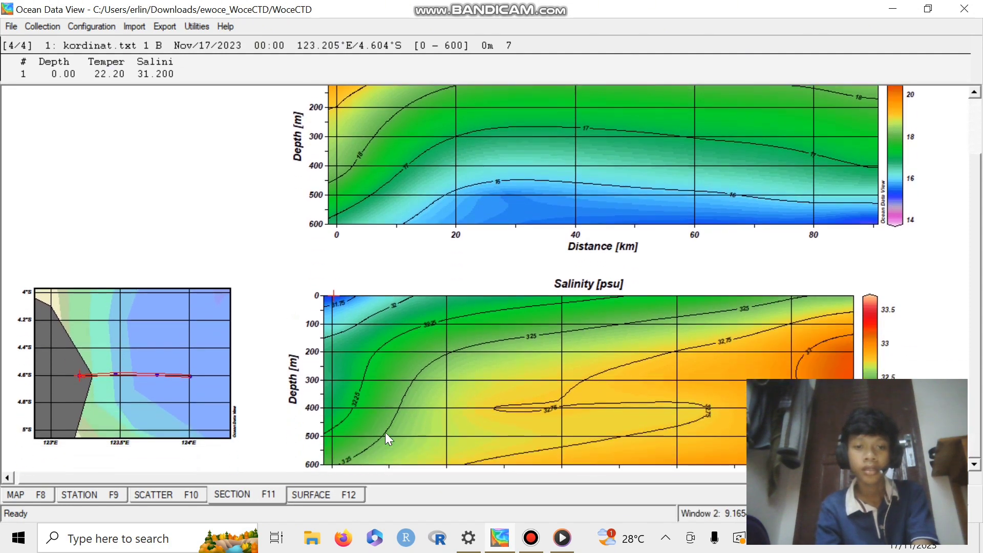
{"action": "left_click", "coordinate": [334, 493]}
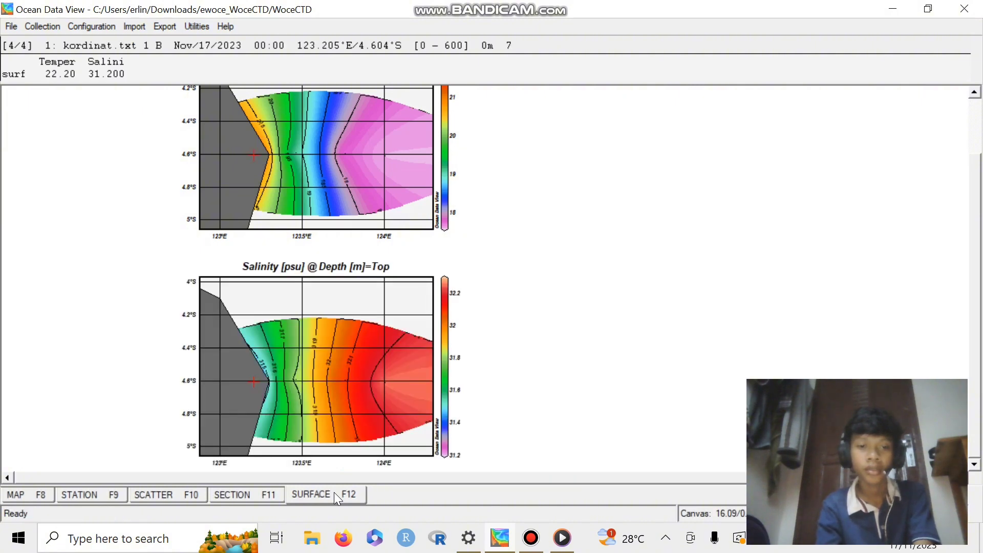
{"action": "scroll", "coordinate": [579, 318], "scroll_direction": "up", "scroll_amount": 2}
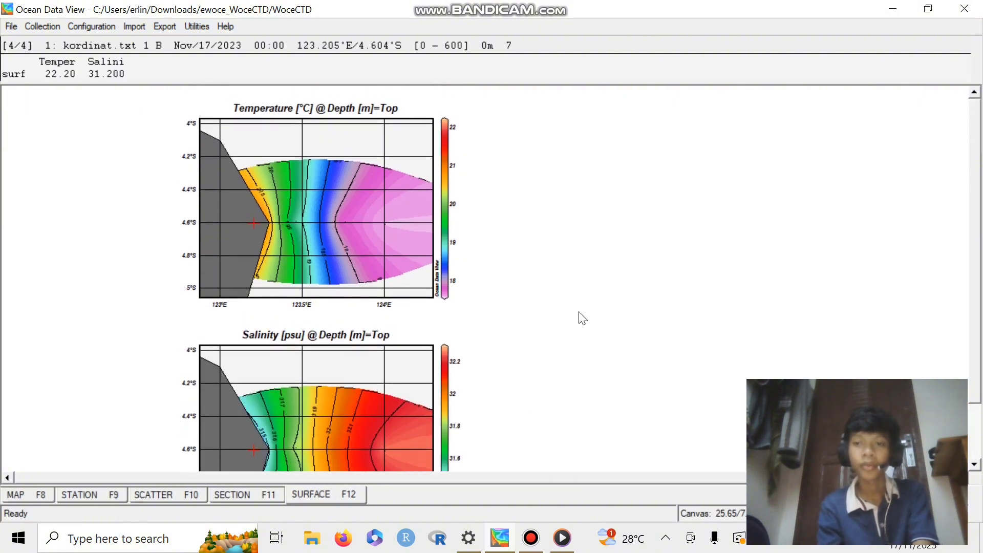